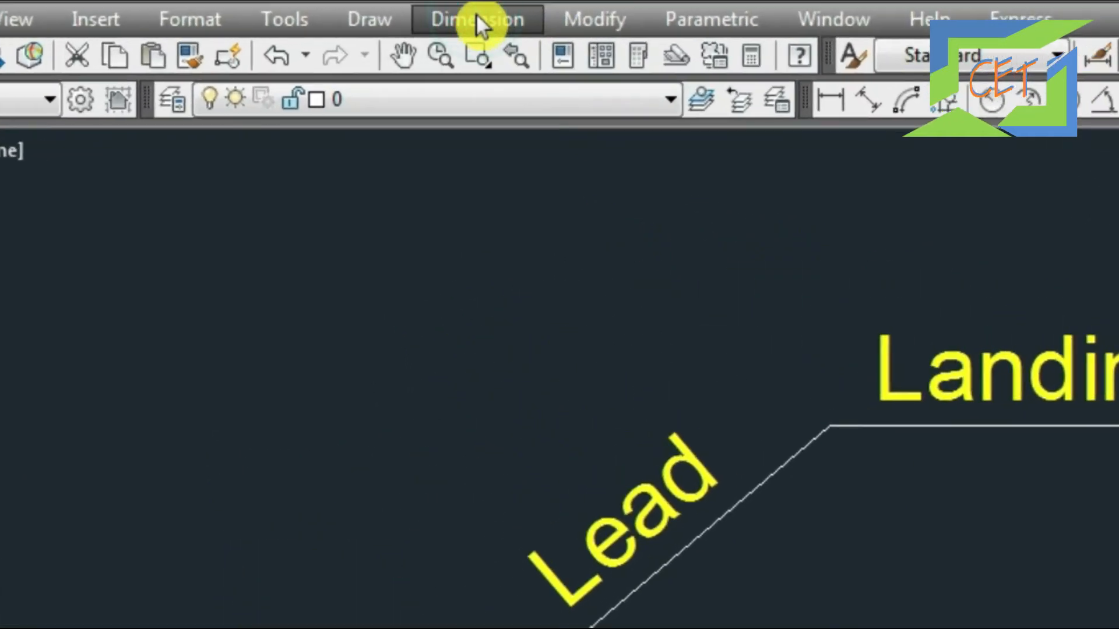
pyautogui.click(476, 22)
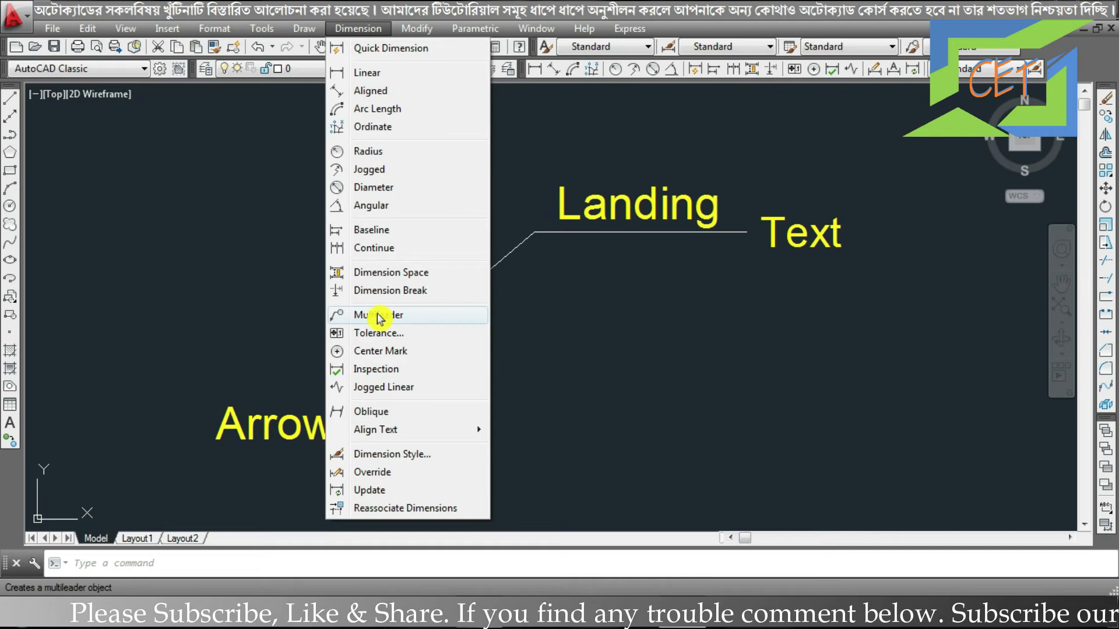
pyautogui.click(572, 335)
pyautogui.click(572, 335)
pyautogui.click(572, 335)
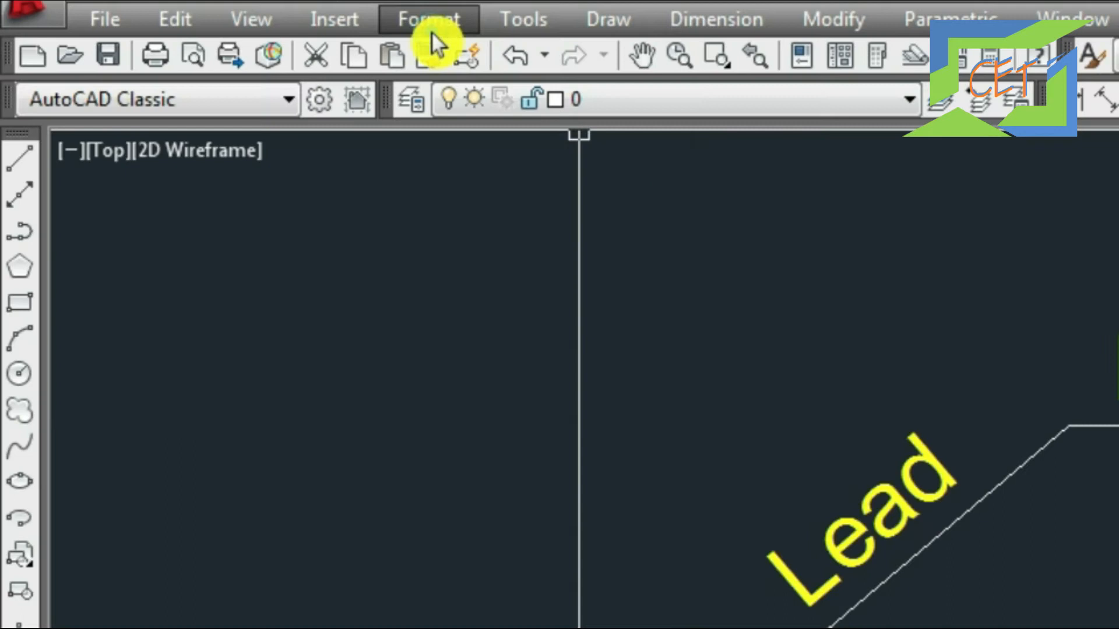
pyautogui.click(214, 27)
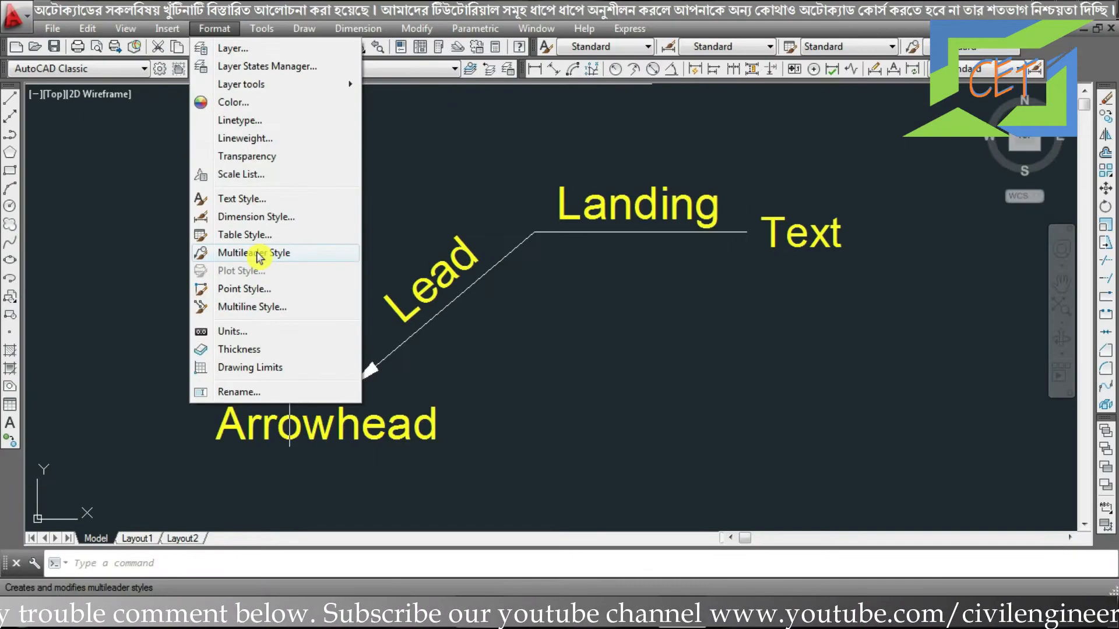
pyautogui.click(683, 374)
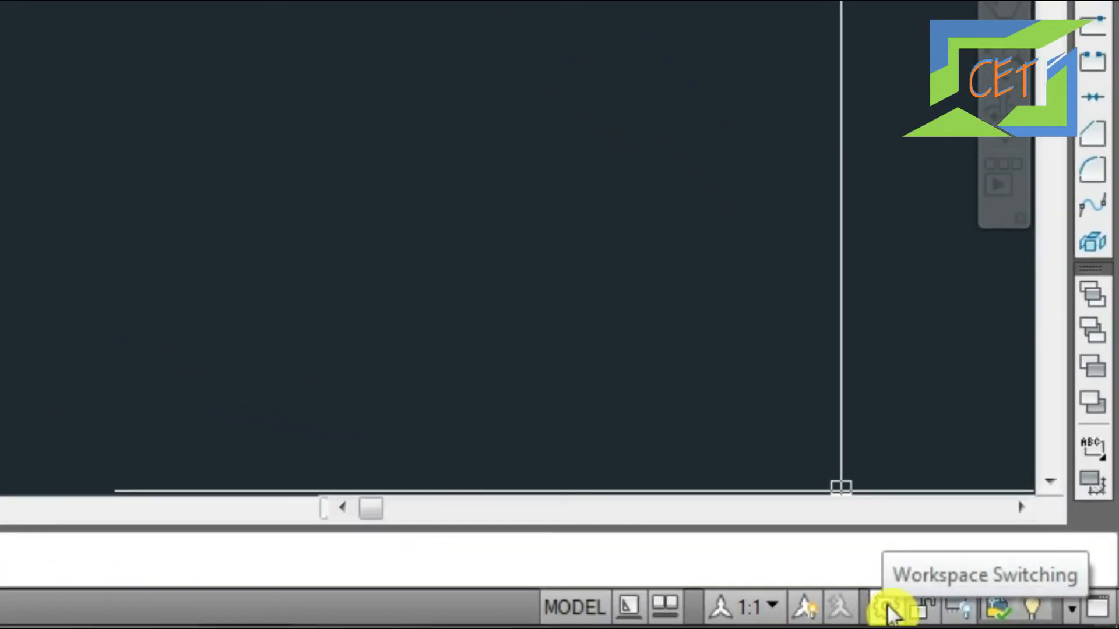
# Switch the workspace to Drafting & Annotation.
pyautogui.click(894, 609)
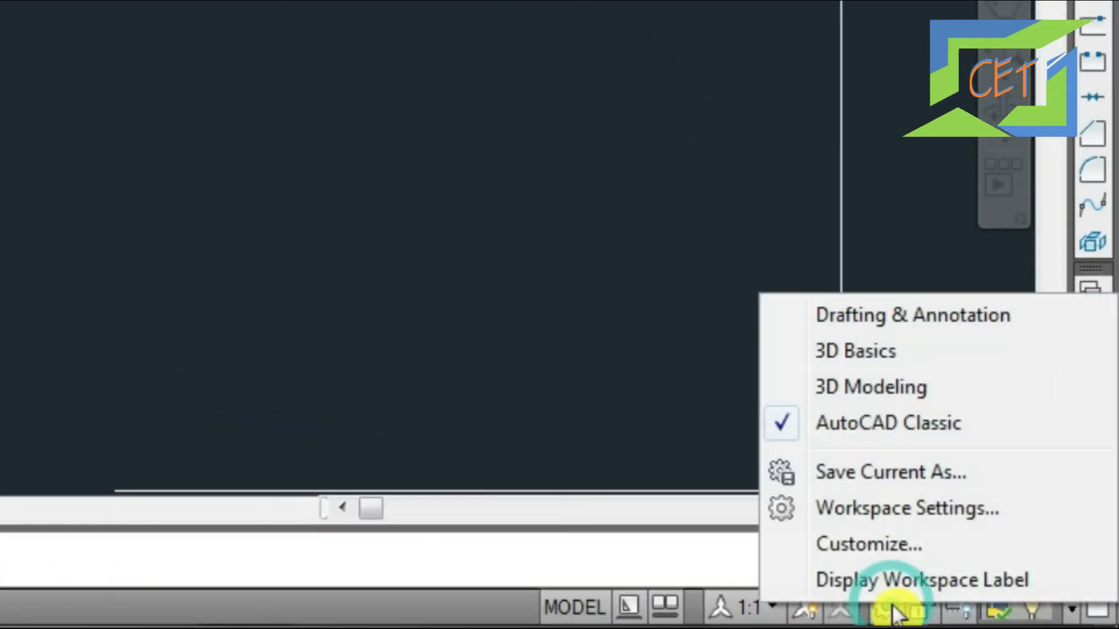
pyautogui.click(851, 314)
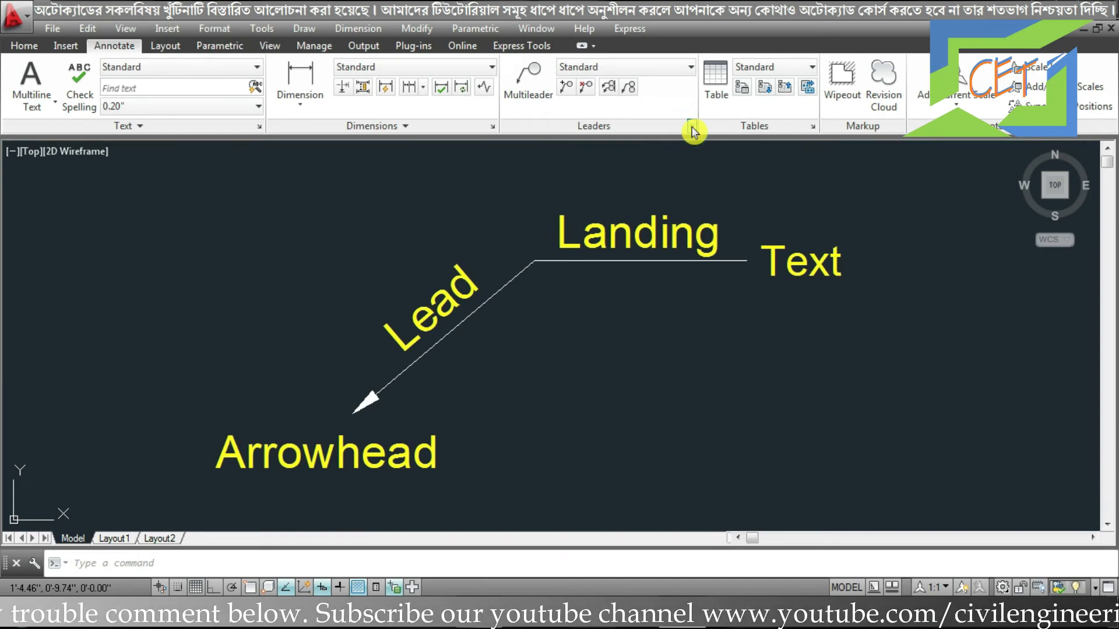
# View the Multileader Style Manager from both the annotation and home tool sets, closing it without changes.
pyautogui.click(691, 127)
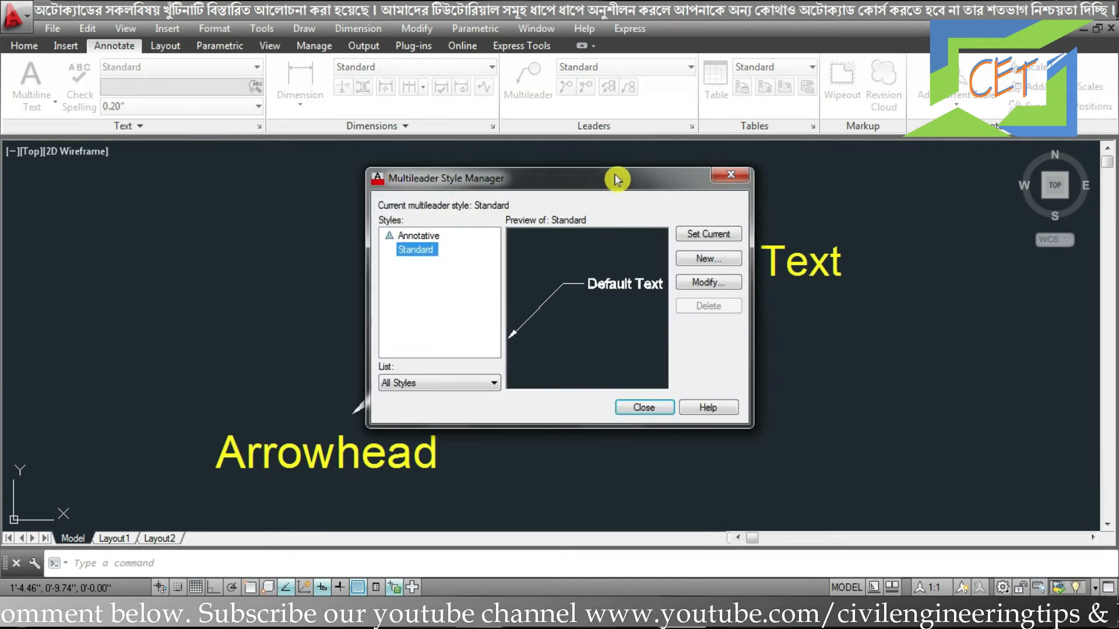
pyautogui.click(722, 178)
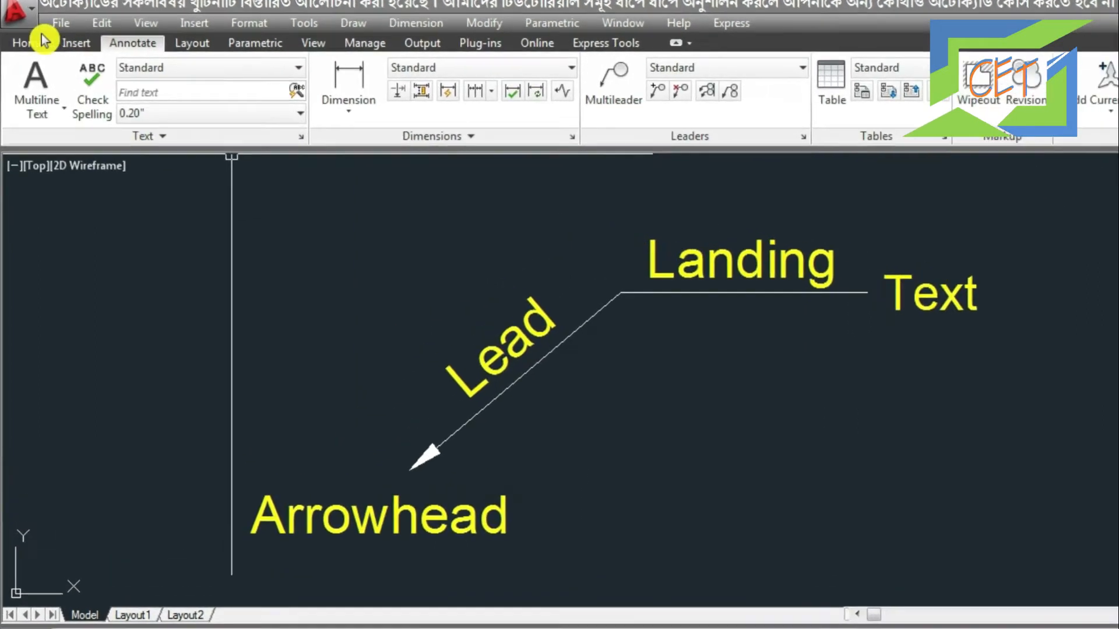
pyautogui.click(40, 41)
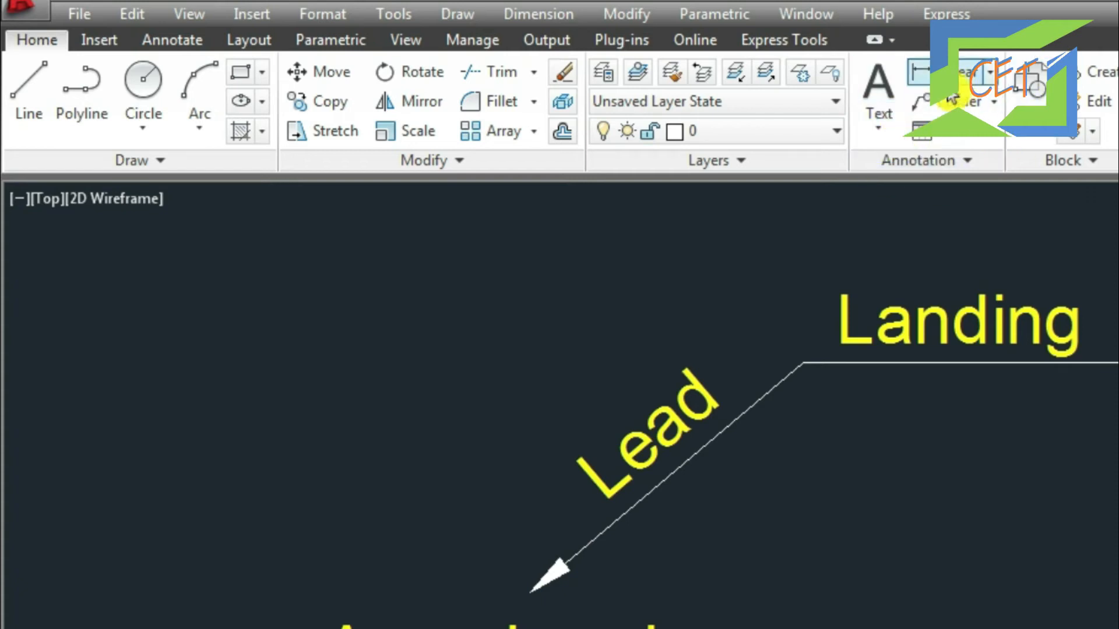
pyautogui.click(994, 103)
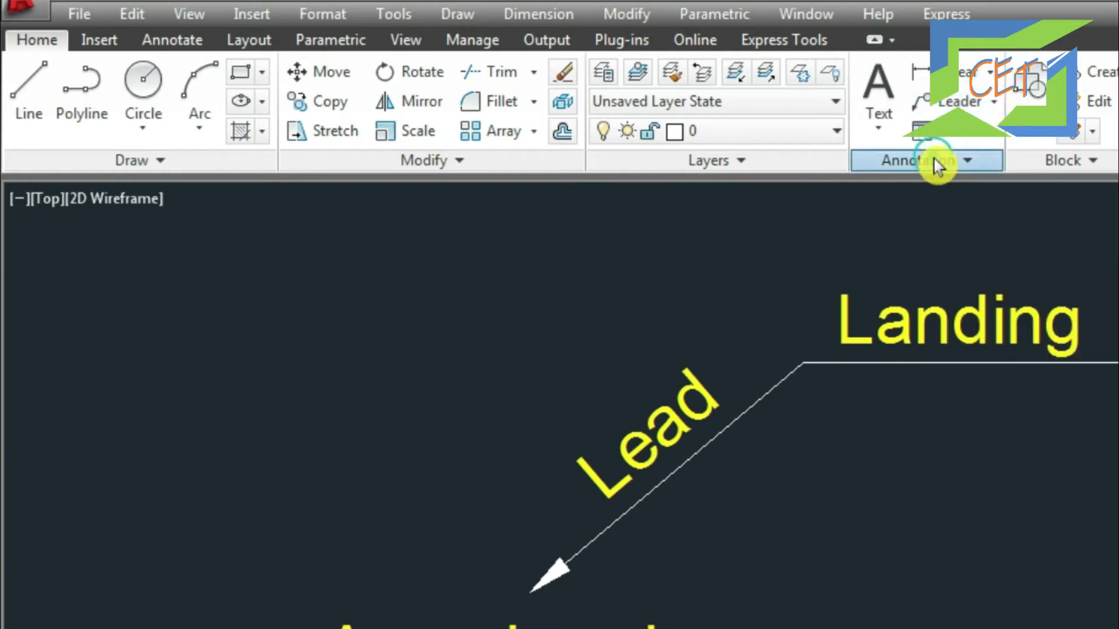
pyautogui.click(928, 163)
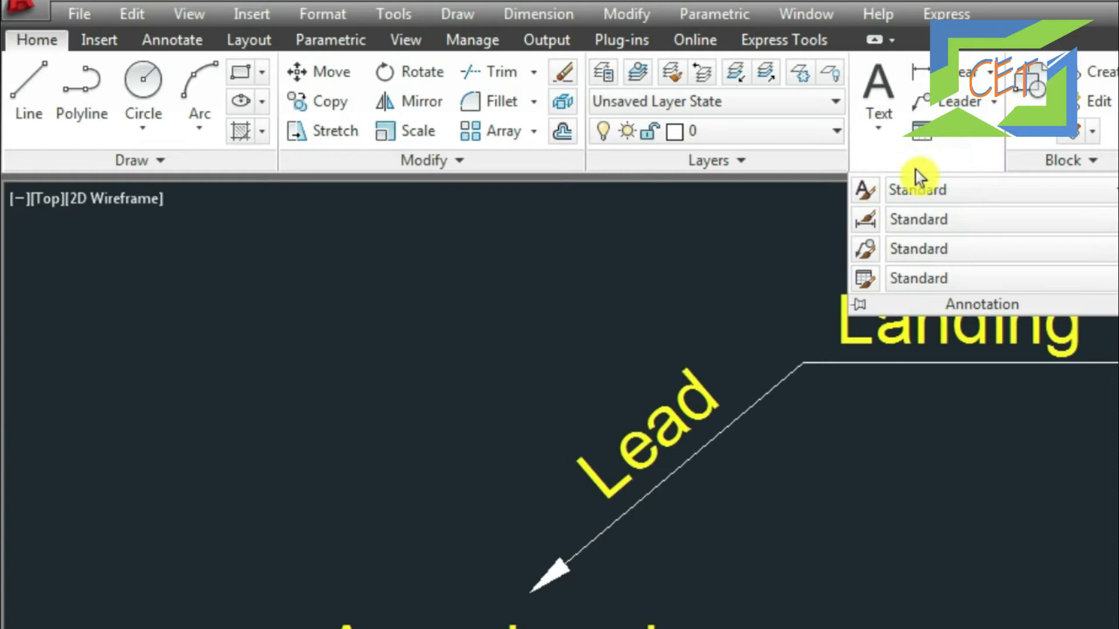
pyautogui.click(866, 251)
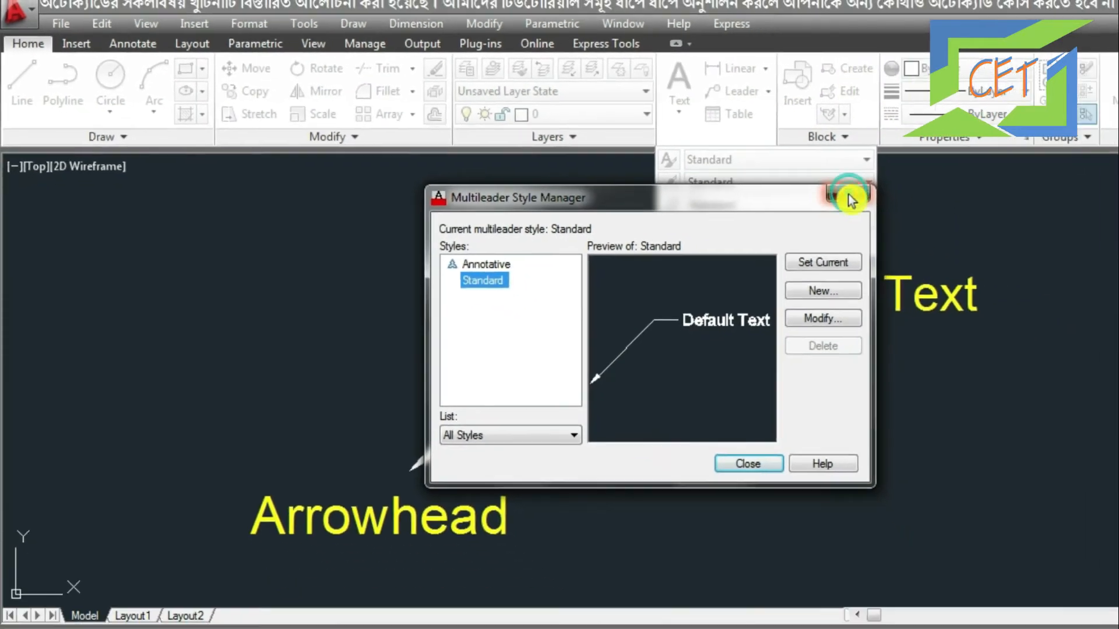
pyautogui.click(1099, 233)
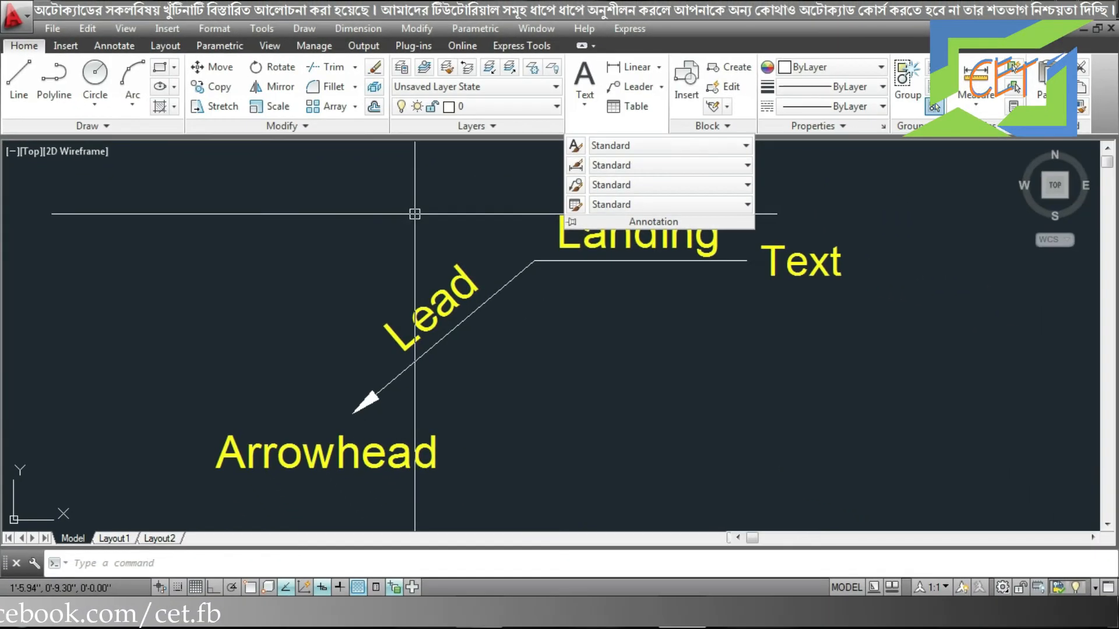
pyautogui.click(622, 293)
pyautogui.press('Escape')
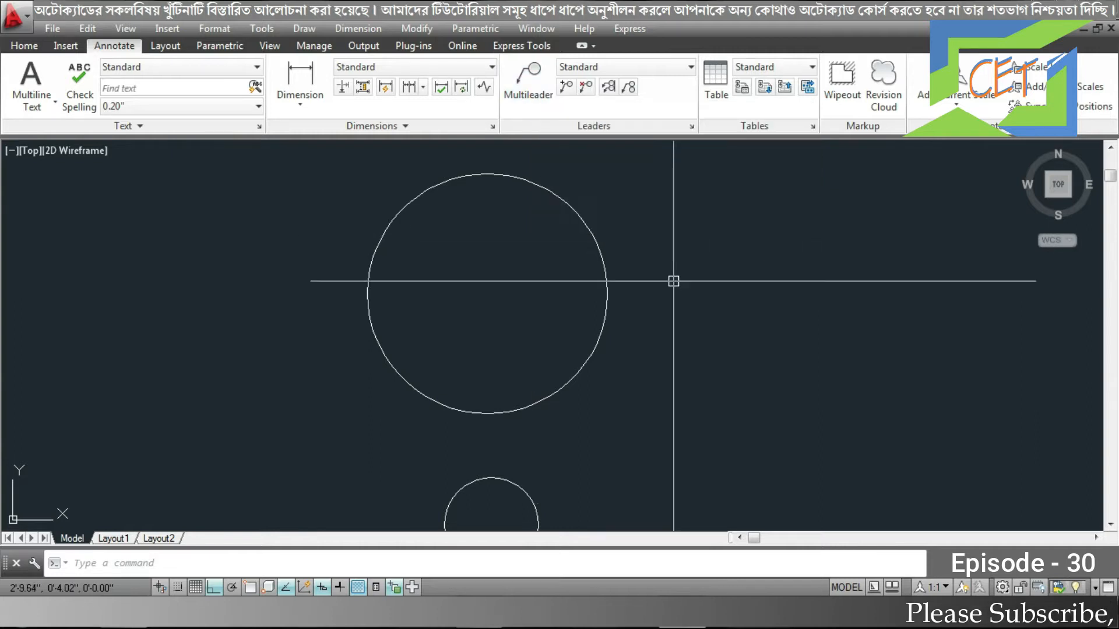
# Draw a multileader with Ortho off, its arrowhead just right of the large circle and its landing about 0.84" away at 31°.
pyautogui.write('mld')
pyautogui.press('Return')
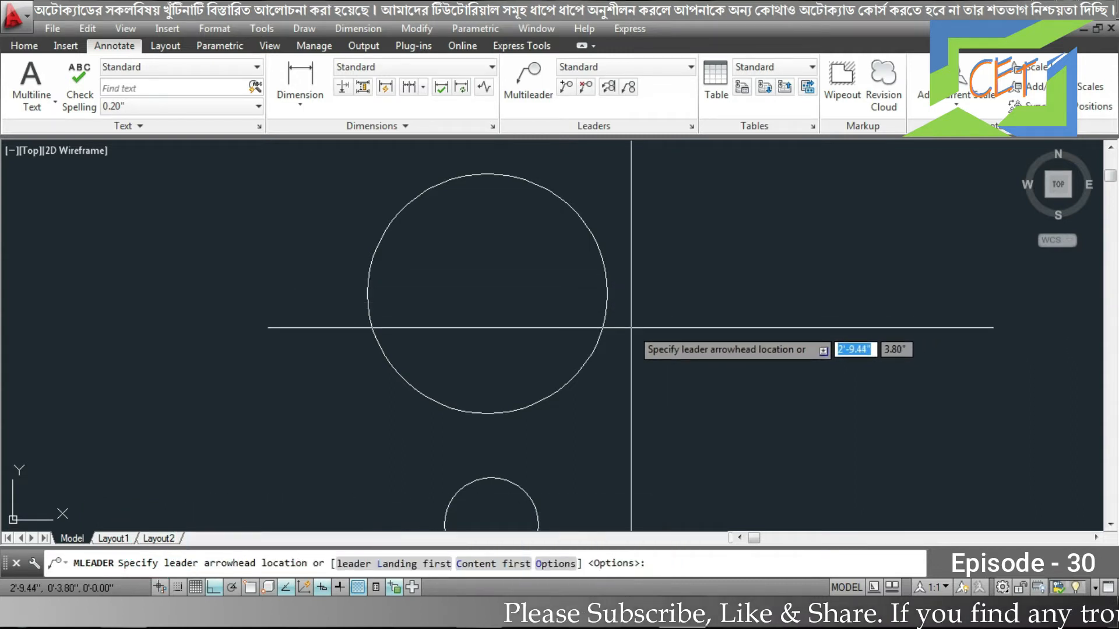
pyautogui.click(625, 290)
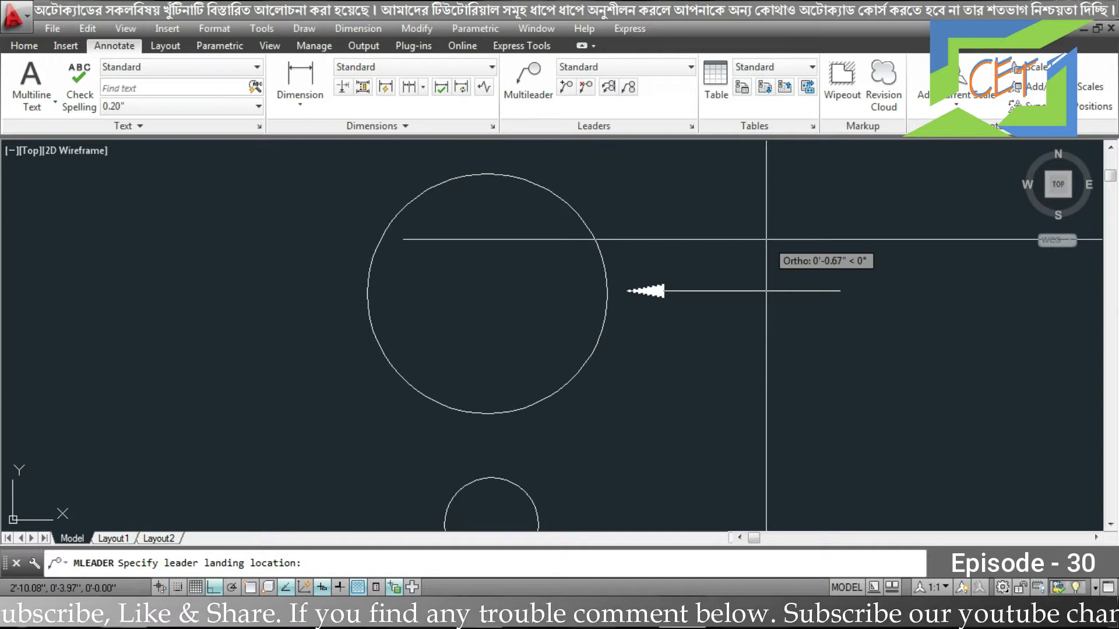
pyautogui.press('F8')
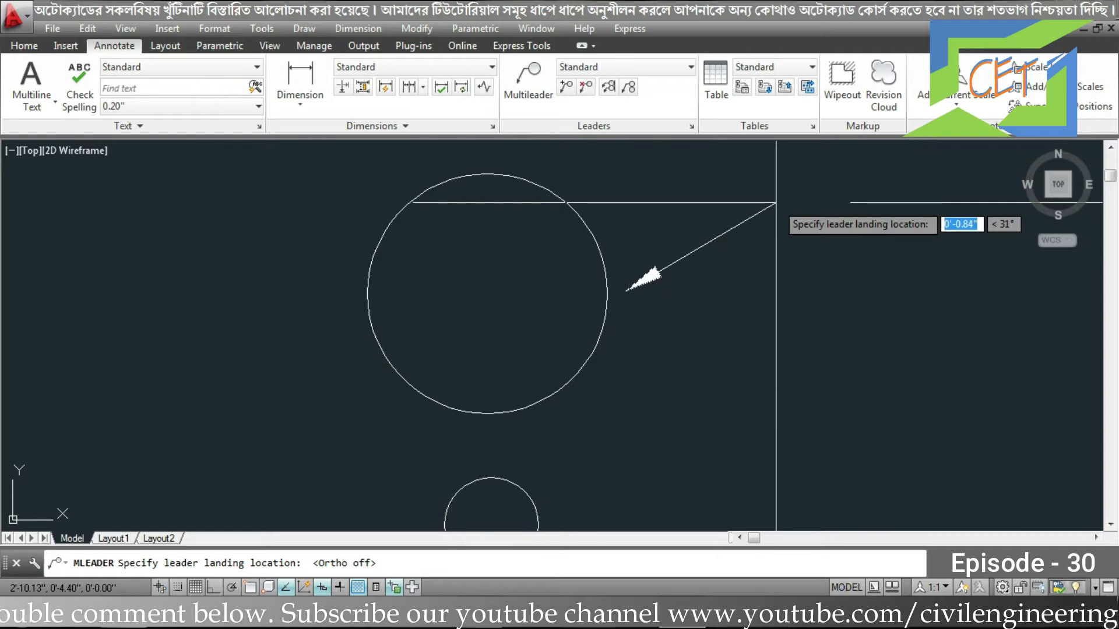
pyautogui.click(776, 202)
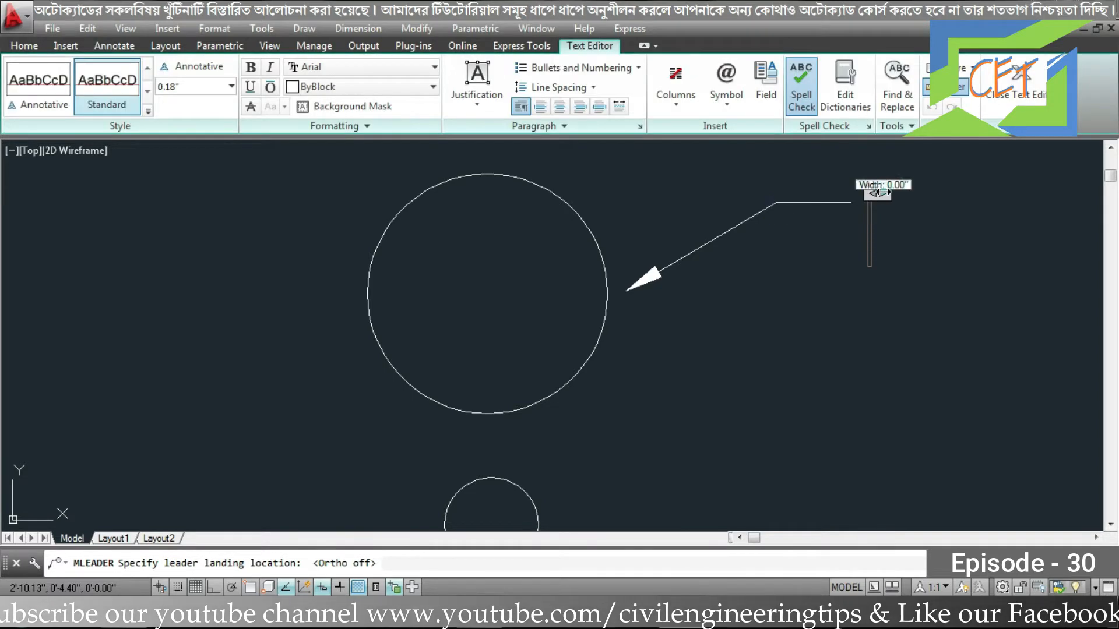
# Enlarge the leader's text frame in width and height and label the leader "Circle1".
pyautogui.moveTo(880, 193); pyautogui.dragTo(992, 193)
pyautogui.moveTo(862, 216); pyautogui.dragTo(876, 289)
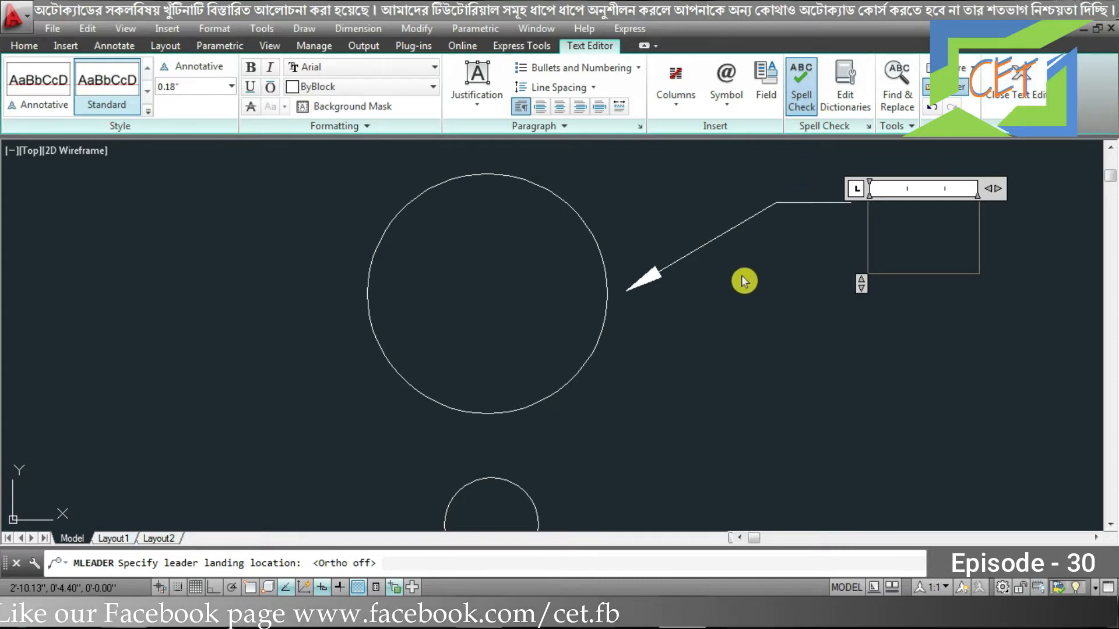
pyautogui.write('Circle1')
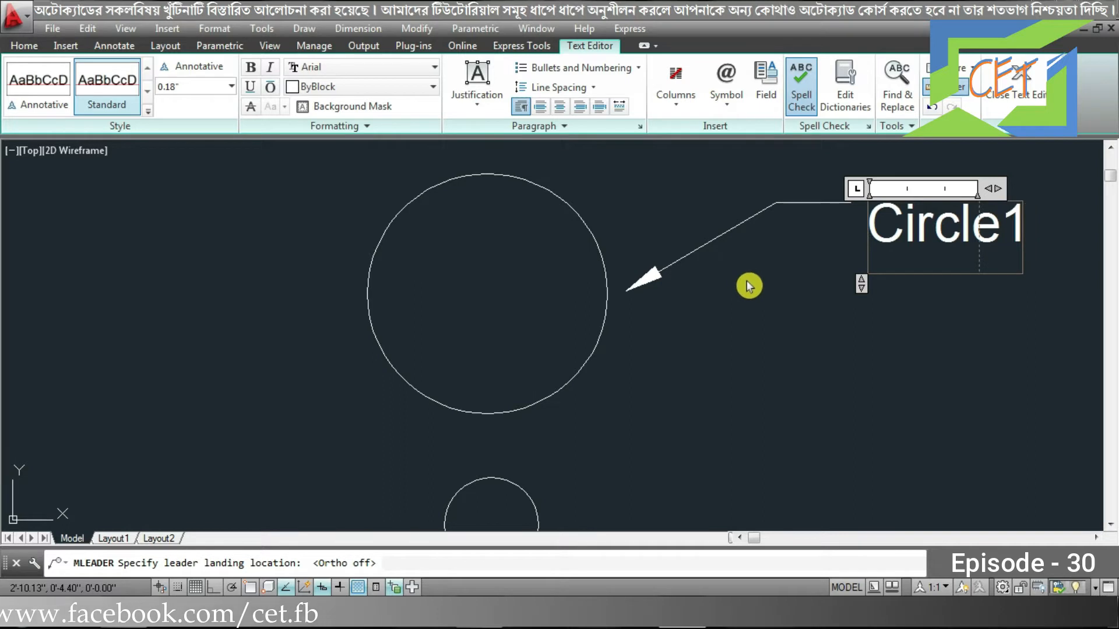
pyautogui.click(1014, 104)
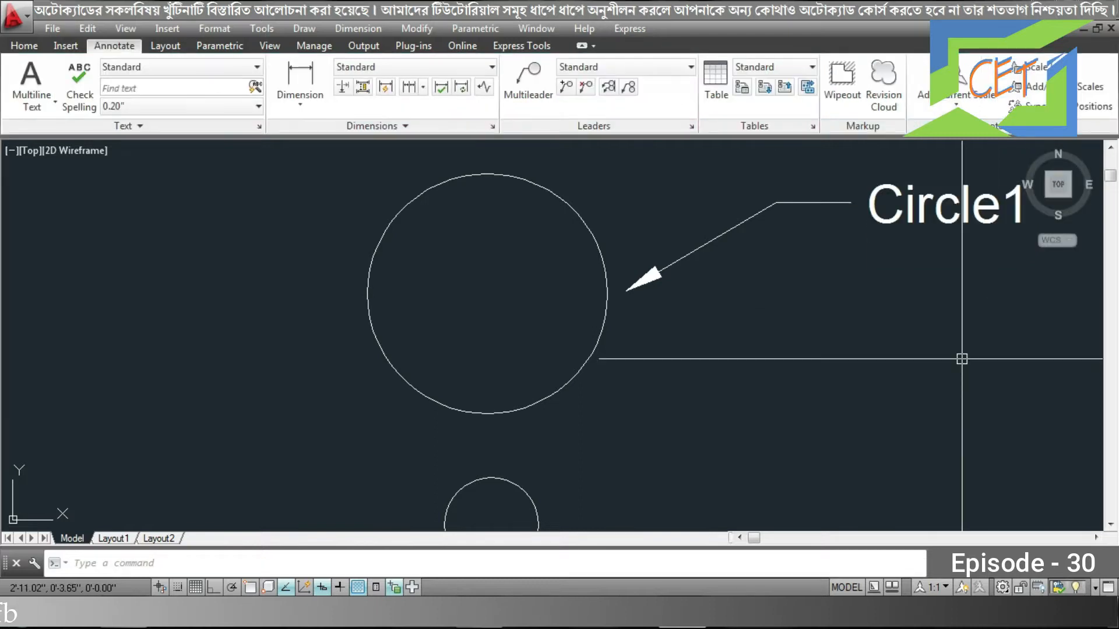
# Begin another multileader for the small circle below, using the leader Landing first option.
pyautogui.moveTo(961, 359); pyautogui.dragTo(927, 363, button='middle')
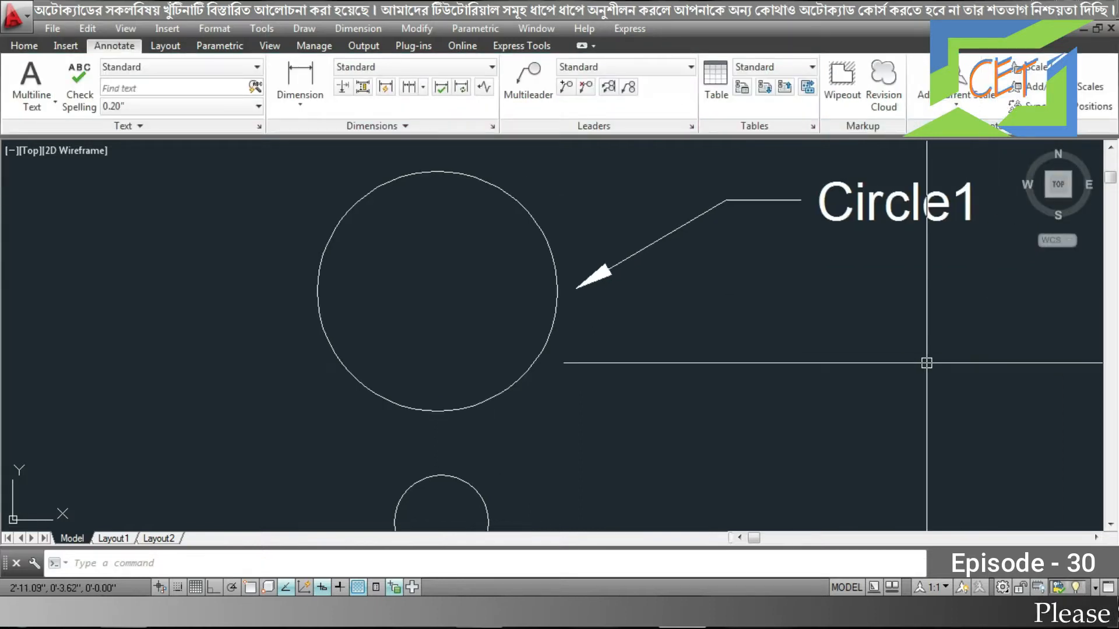
pyautogui.write('ml')
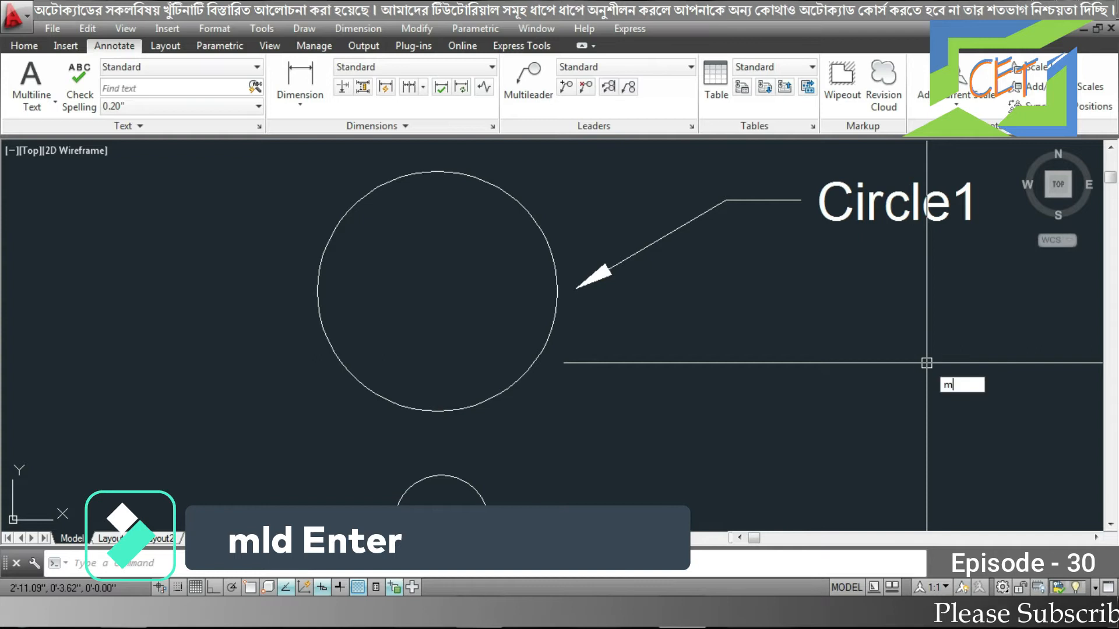
pyautogui.write('d')
pyautogui.press('Return')
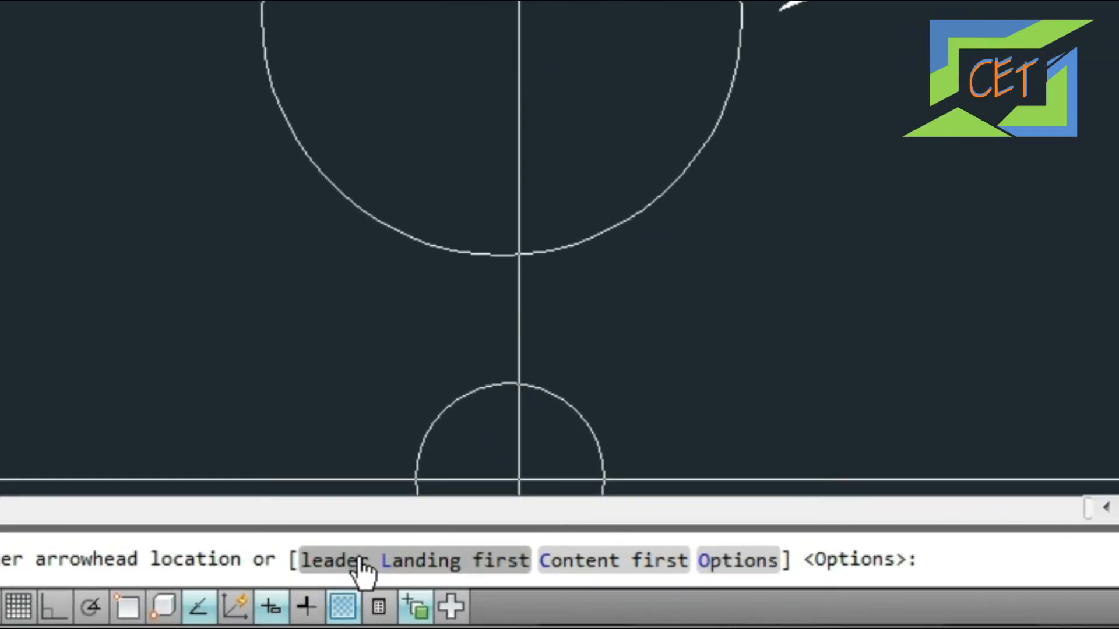
pyautogui.click(431, 574)
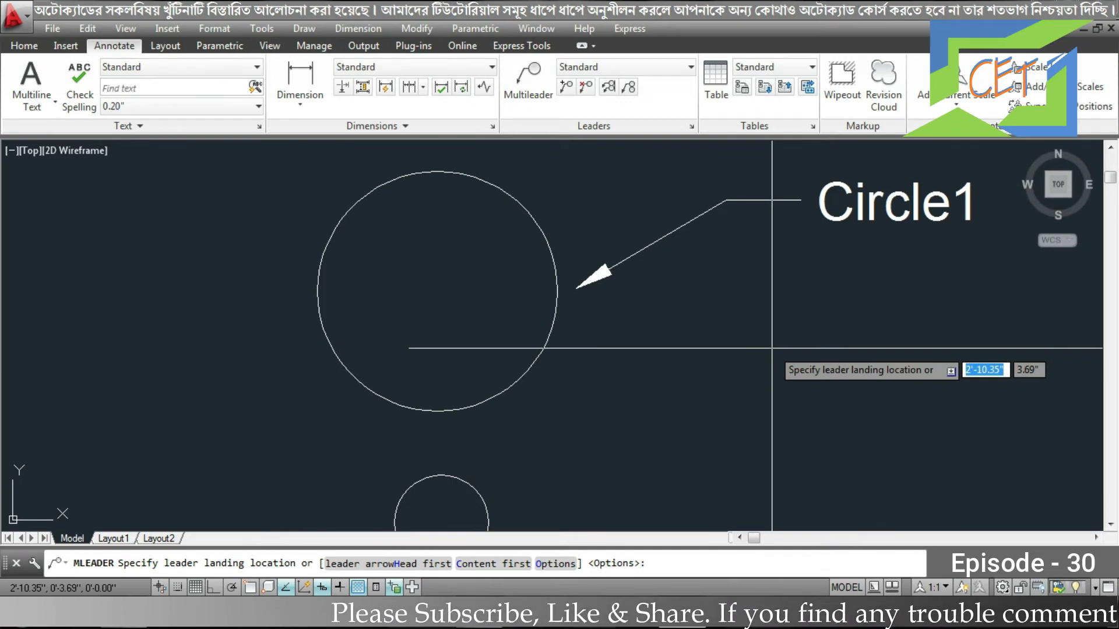
pyautogui.moveTo(640, 442); pyautogui.dragTo(657, 277, button='middle')
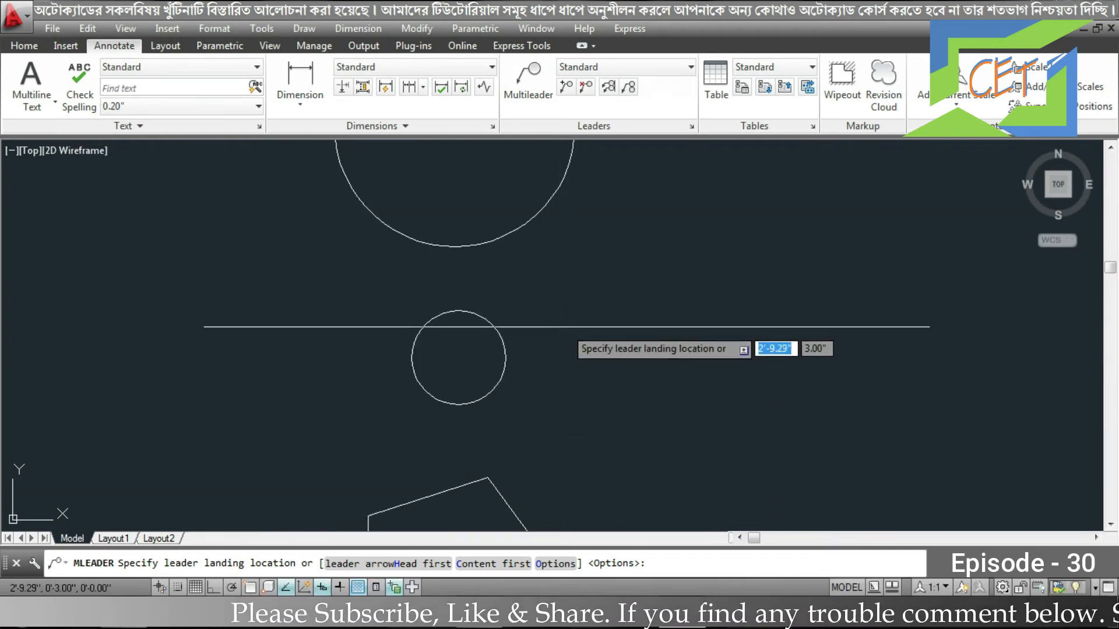
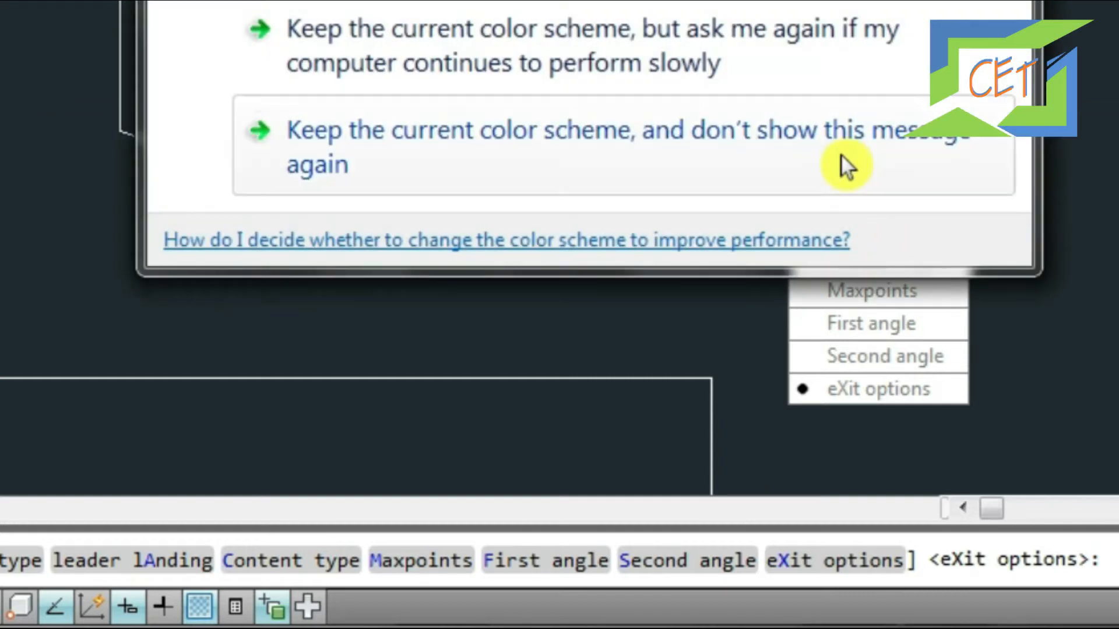
# Keep the current color scheme permanently in the system message and set the multileader's leader type to sPline.
pyautogui.click(846, 167)
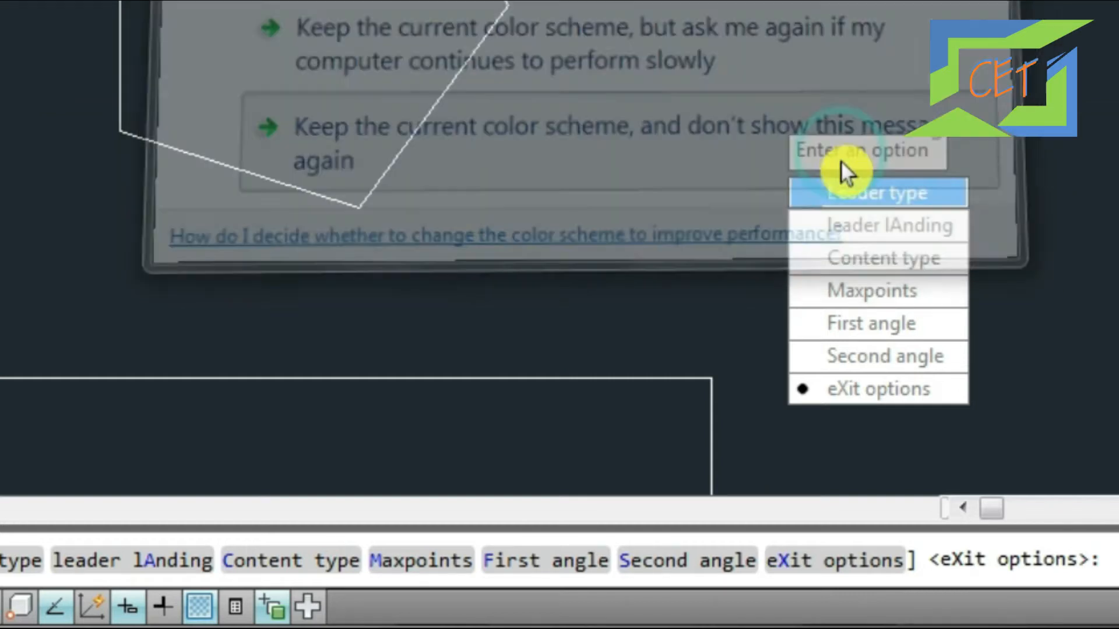
pyautogui.click(865, 197)
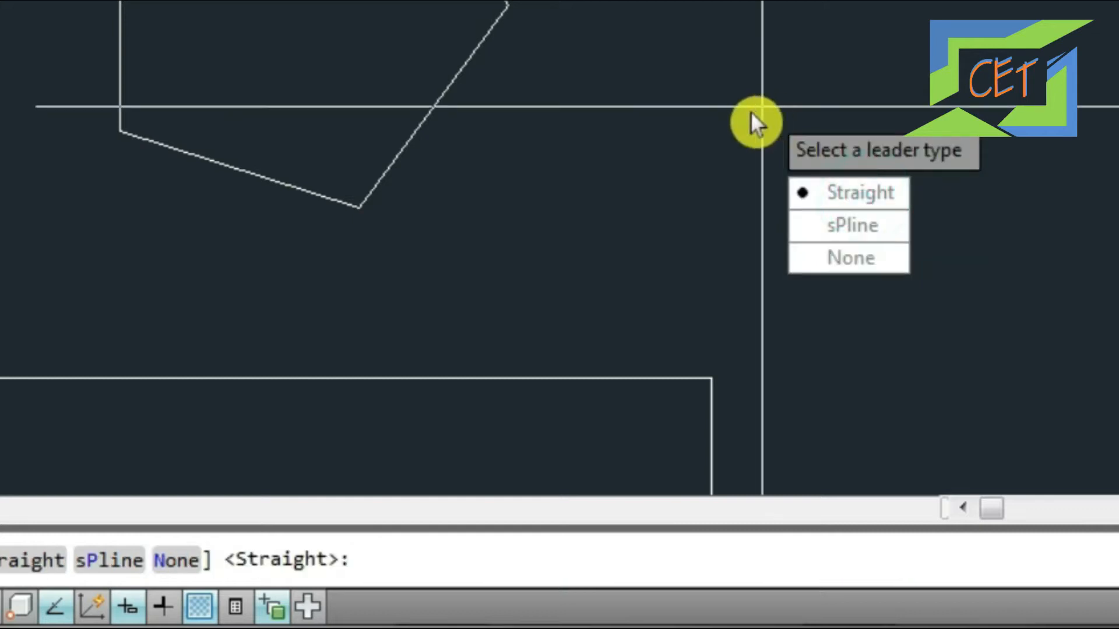
pyautogui.click(855, 224)
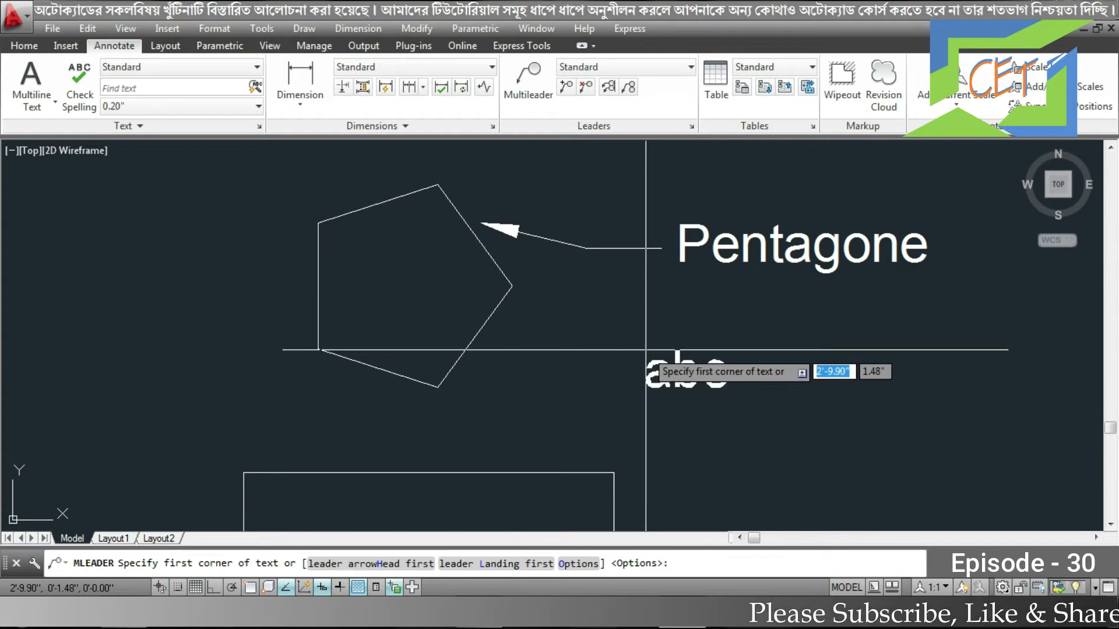
# Draw an arrowhead-first multileader from just right of the rectangle, with its landing about 1.14" away at 32°, and label it "Rectangle".
pyautogui.moveTo(646, 350); pyautogui.dragTo(623, 198, button='middle')
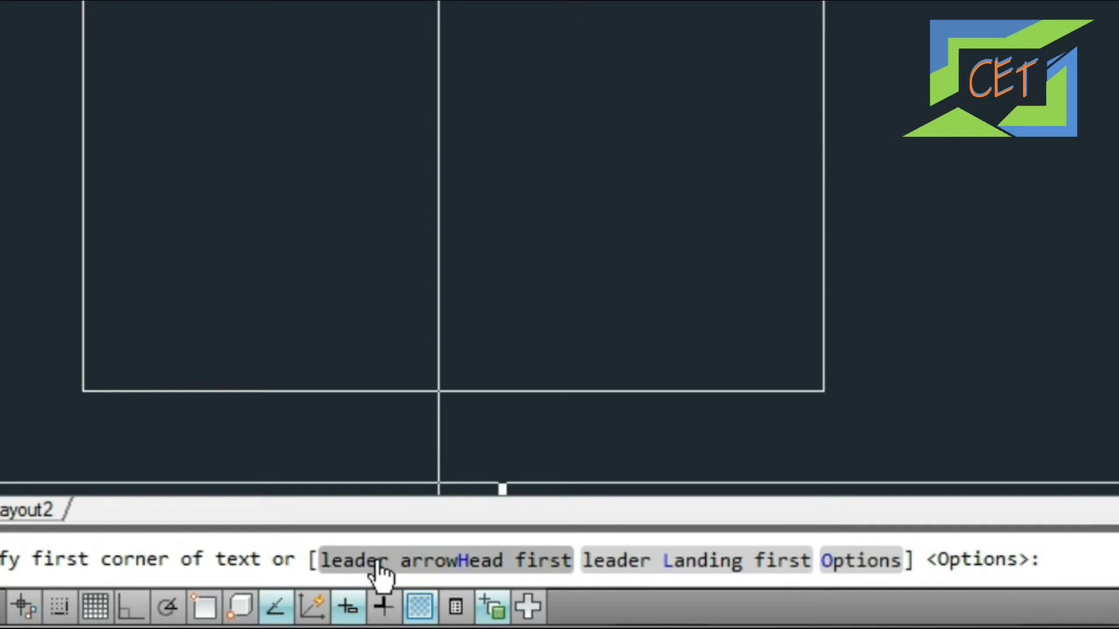
pyautogui.click(482, 560)
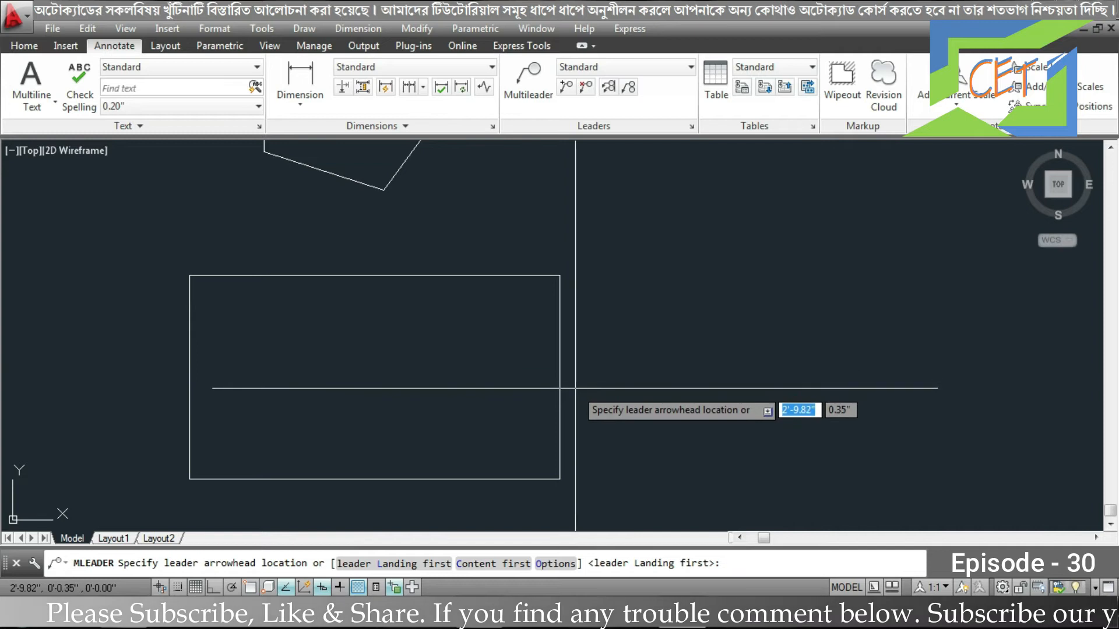
pyautogui.click(573, 401)
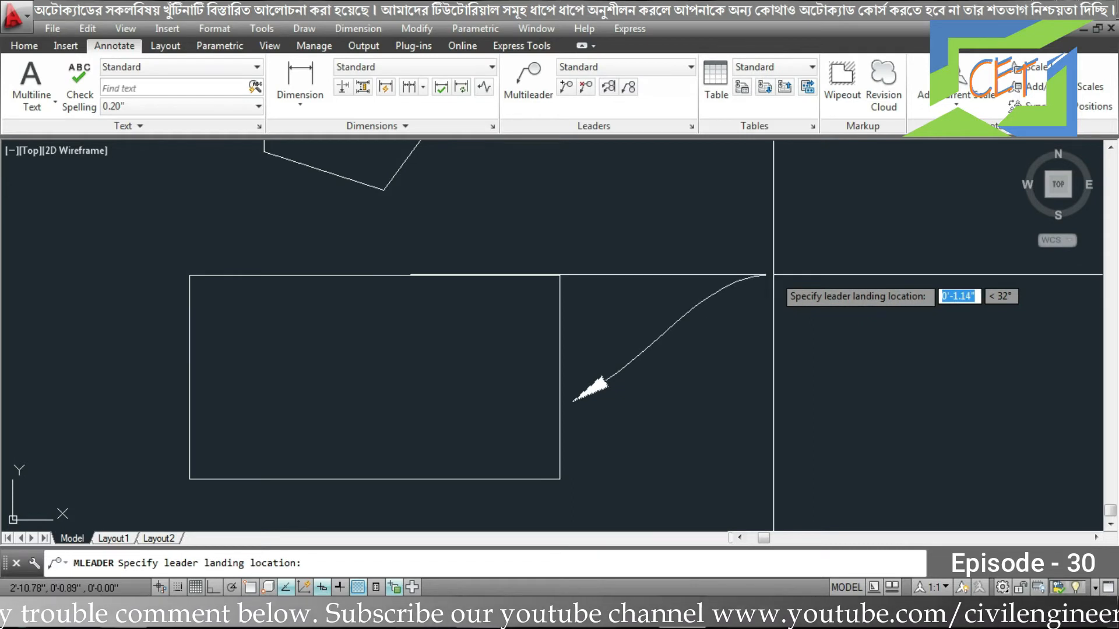
pyautogui.click(774, 276)
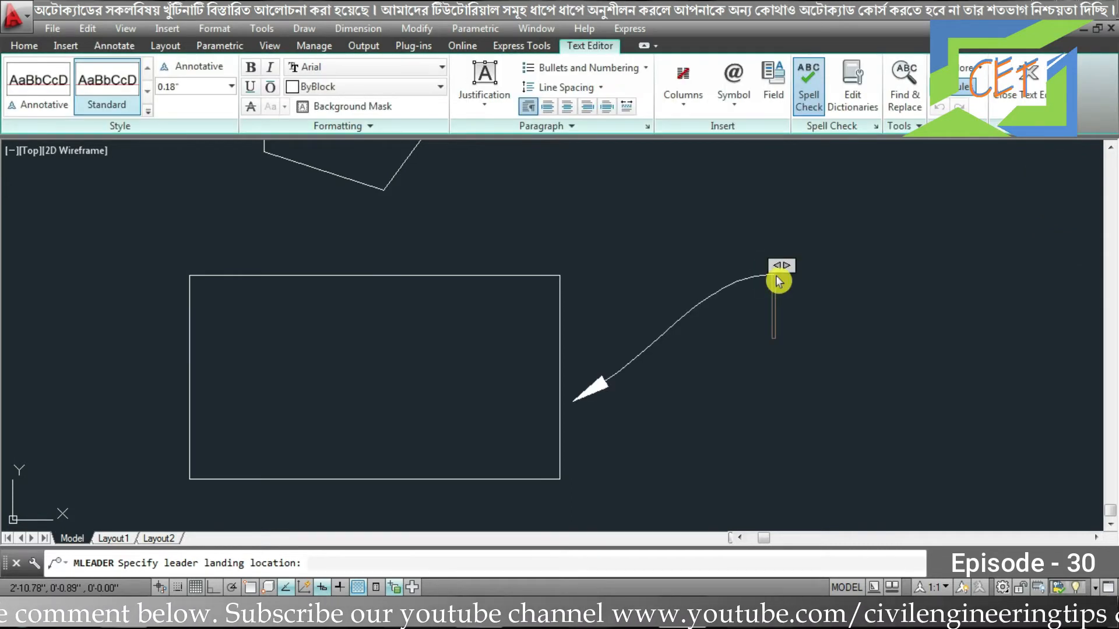
pyautogui.write('Rect')
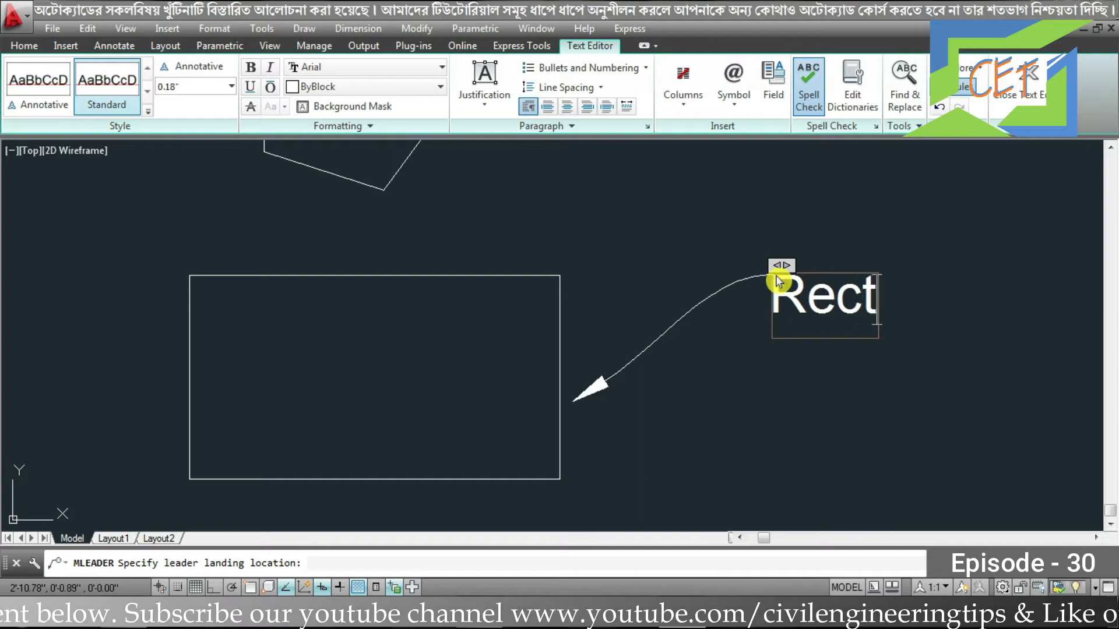
pyautogui.write('angle')
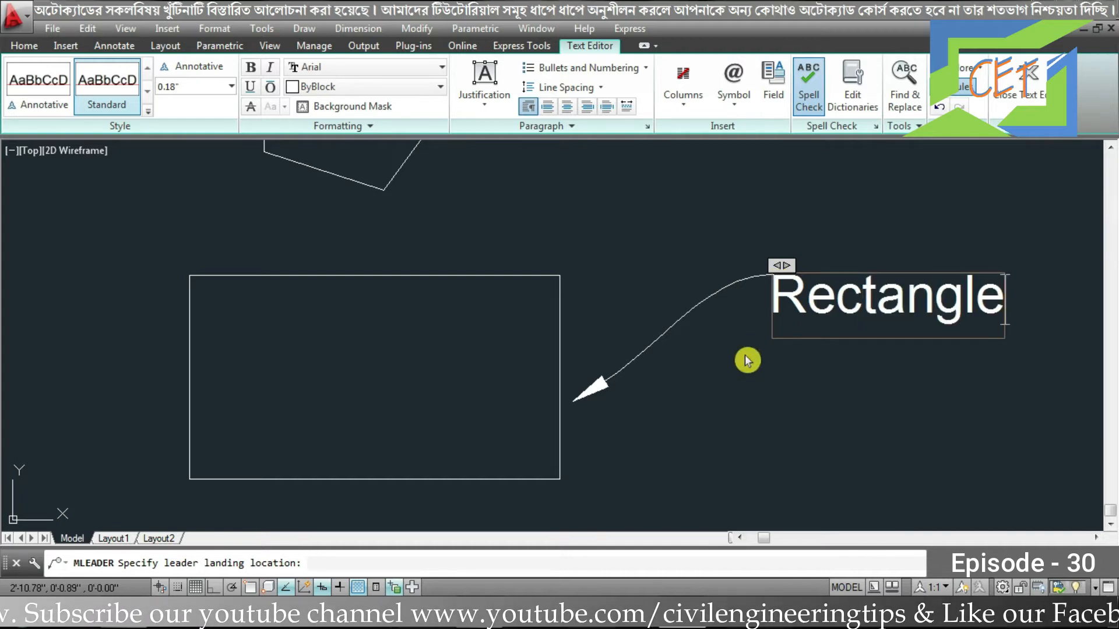
pyautogui.click(746, 357)
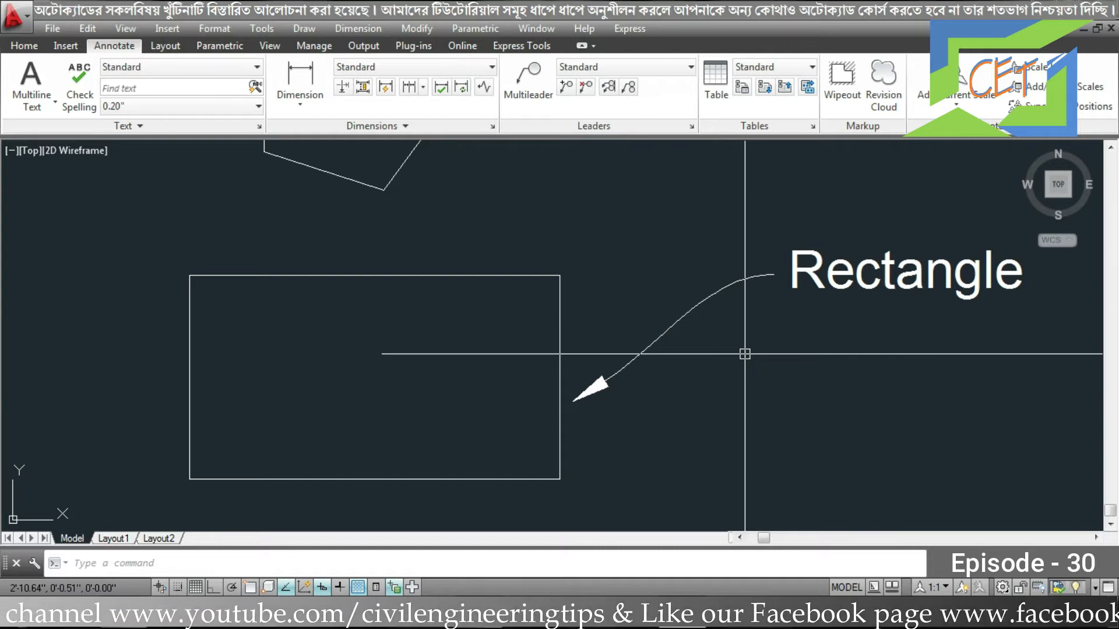
# Start another multileader and set its options to Mtext content and a maximum of 4 leader points.
pyautogui.write('mld')
pyautogui.press('Return')
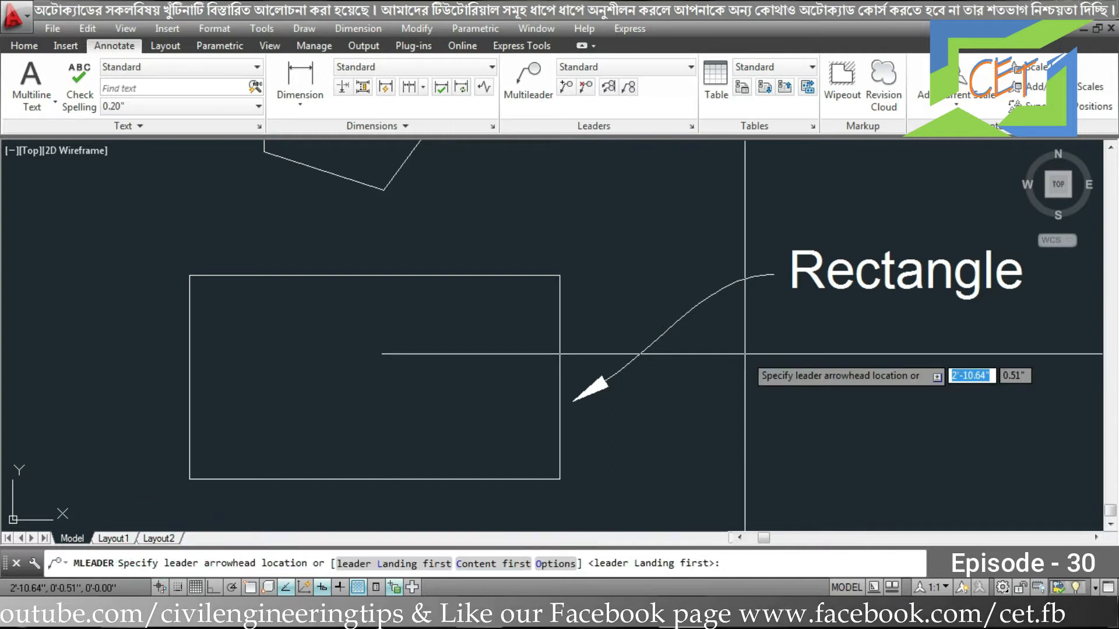
pyautogui.write('o')
pyautogui.press('Return')
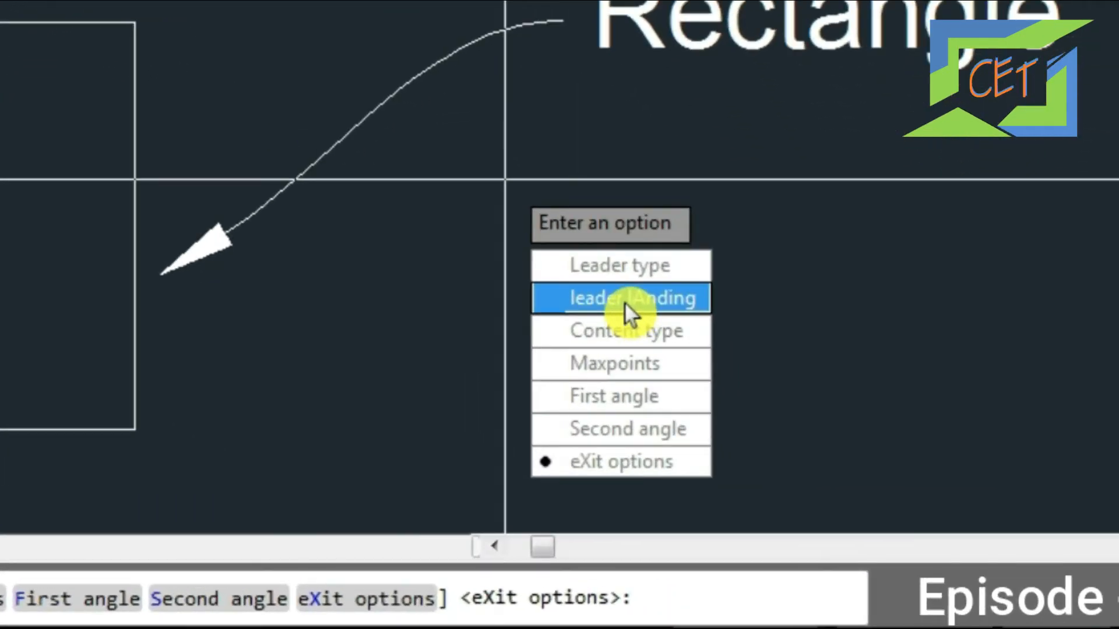
pyautogui.click(600, 327)
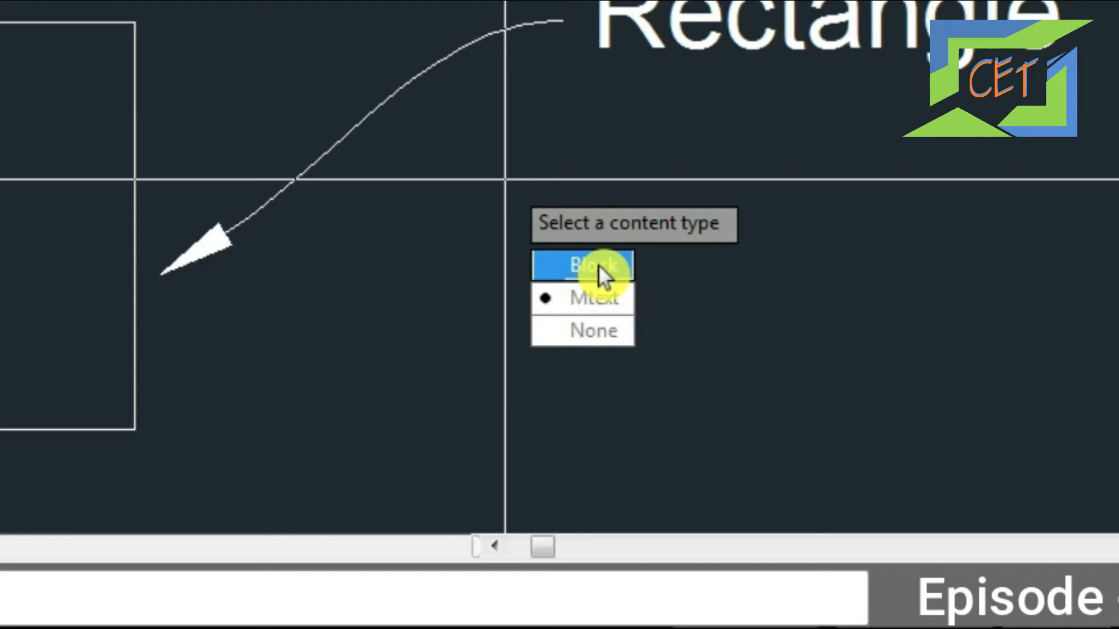
pyautogui.click(588, 300)
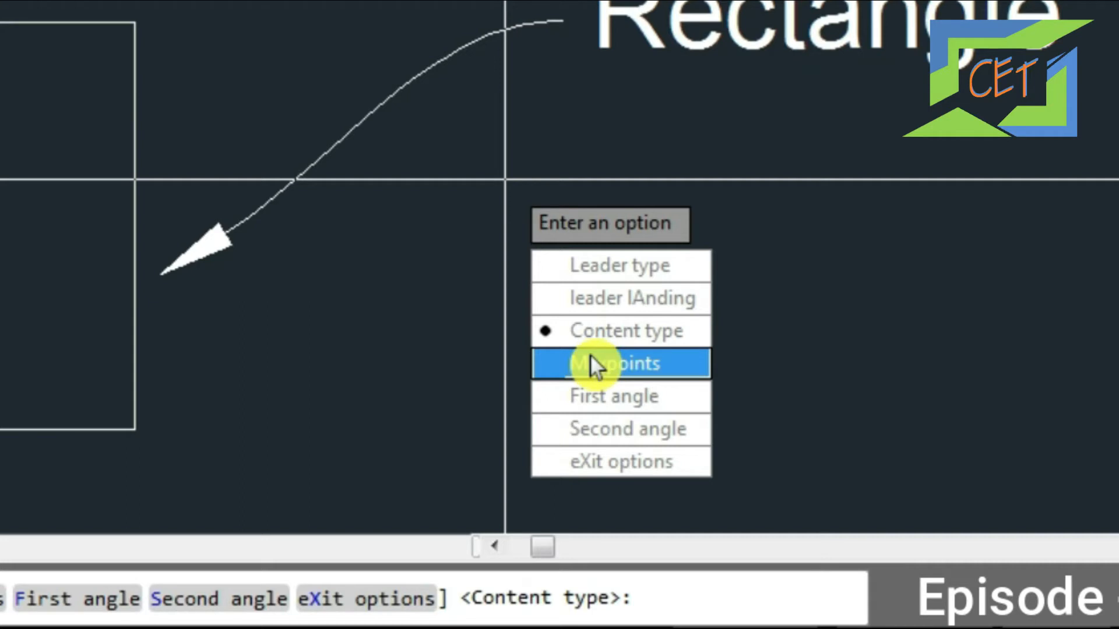
pyautogui.click(589, 357)
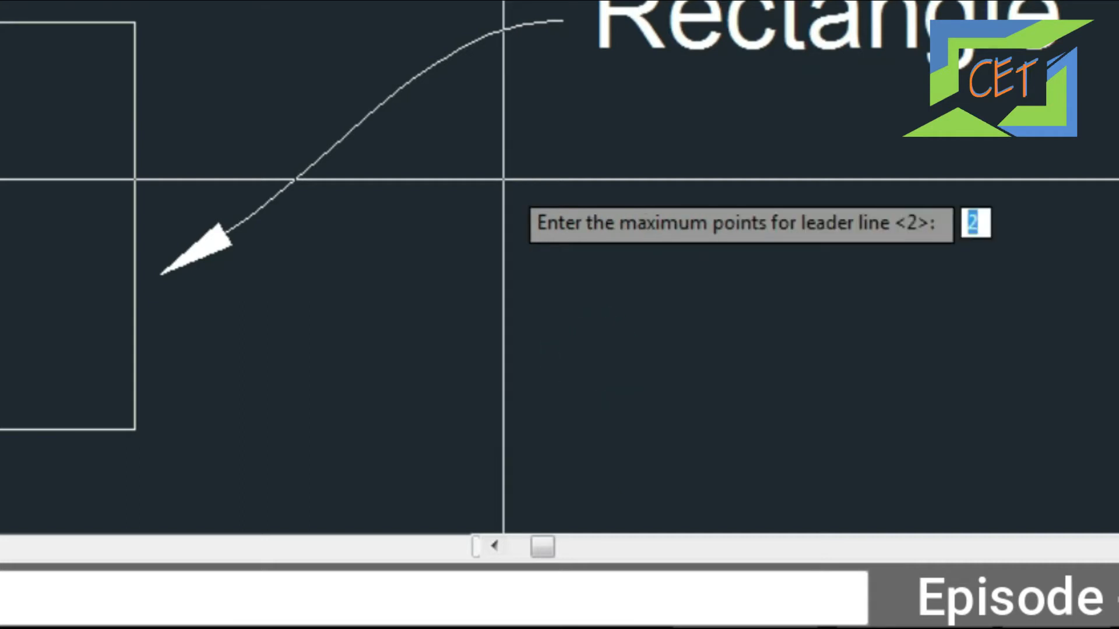
pyautogui.write('4')
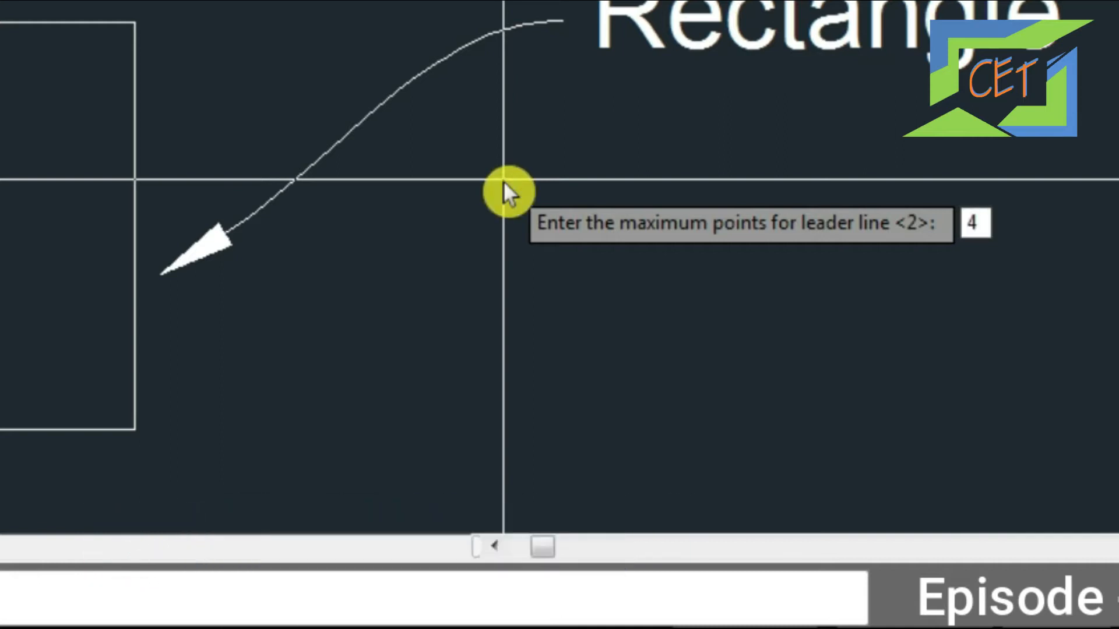
pyautogui.press('Return')
pyautogui.click(609, 457)
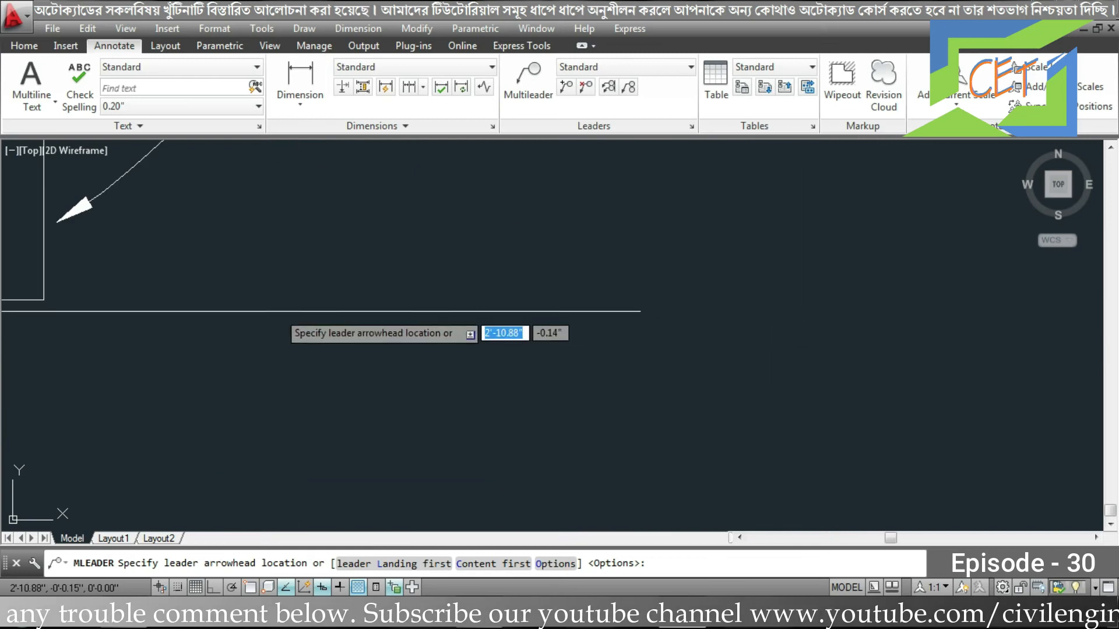
# Draw a four-point zigzag multileader in the empty area beyond the rectangle and label it "4 points Multileader".
pyautogui.click(295, 451)
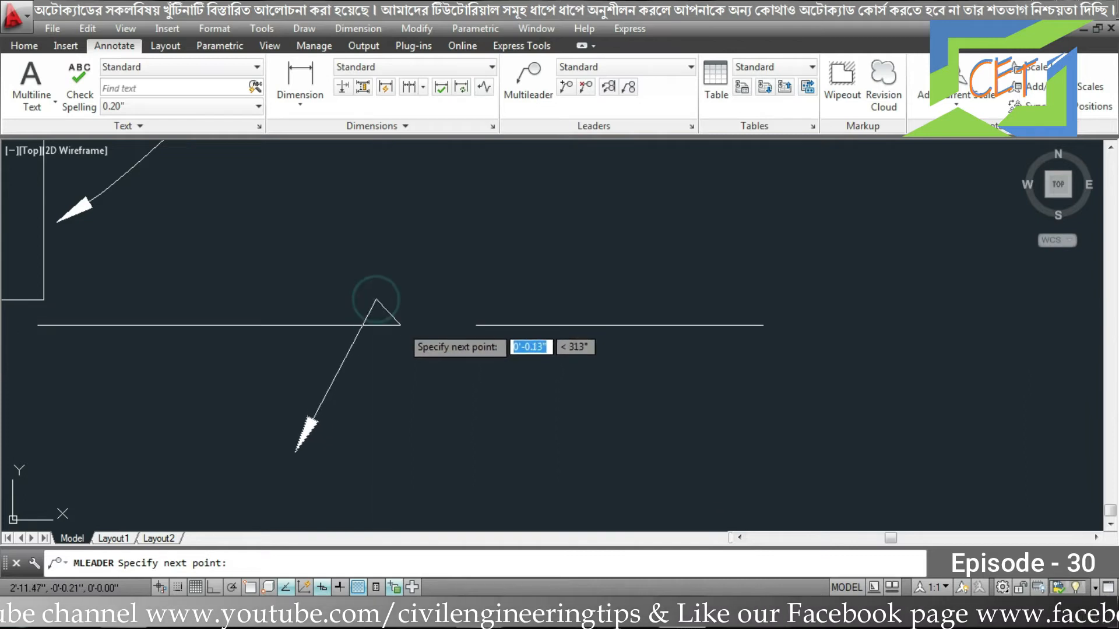
pyautogui.click(476, 439)
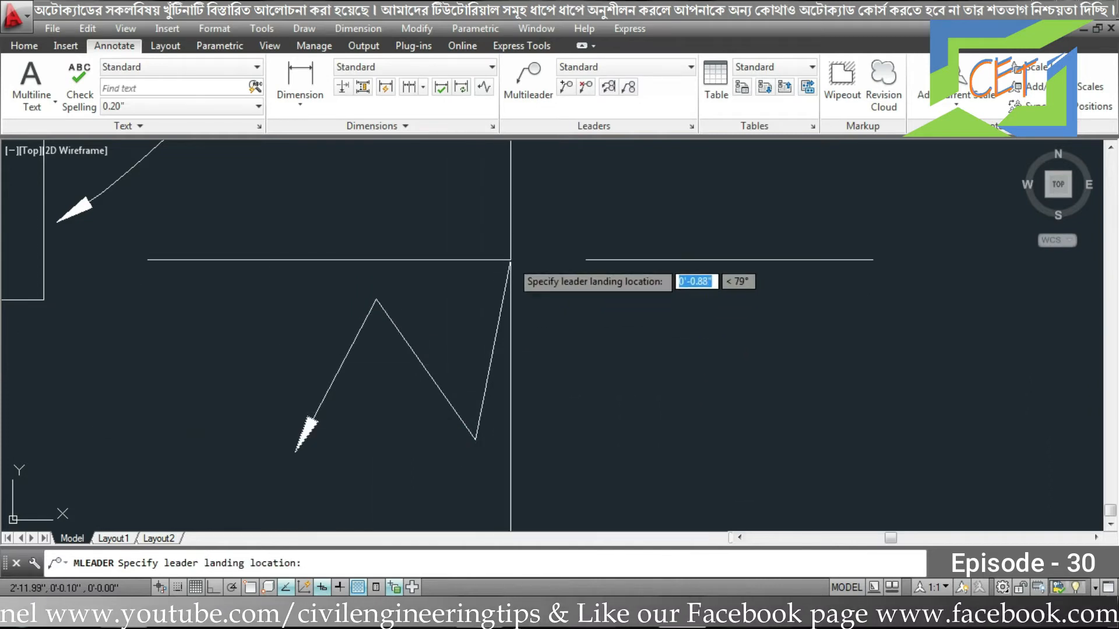
pyautogui.click(524, 261)
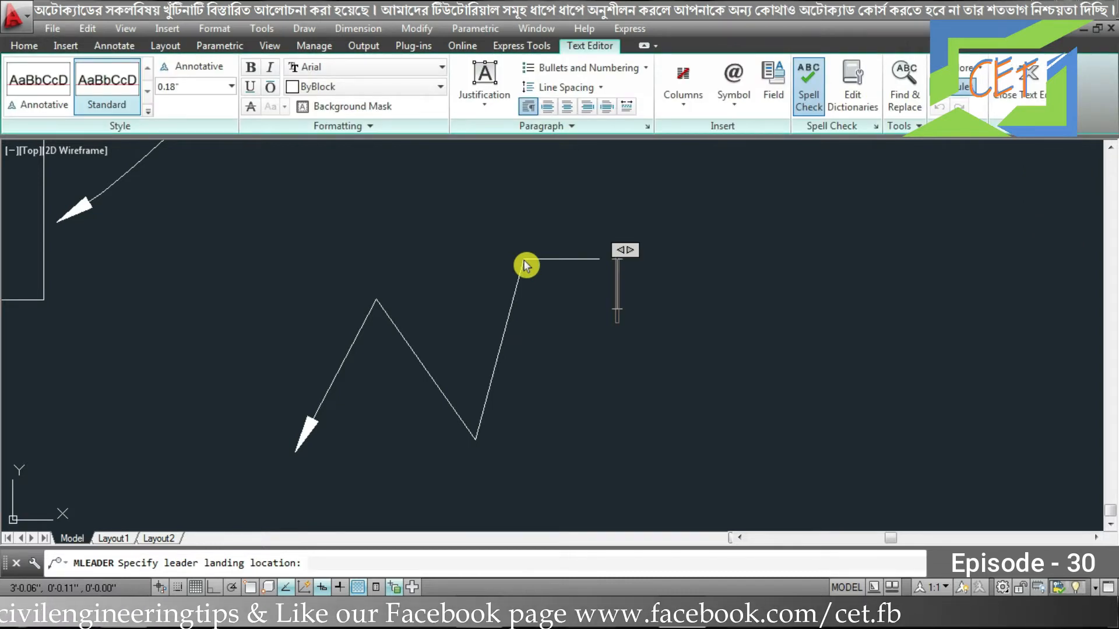
pyautogui.write('4 p')
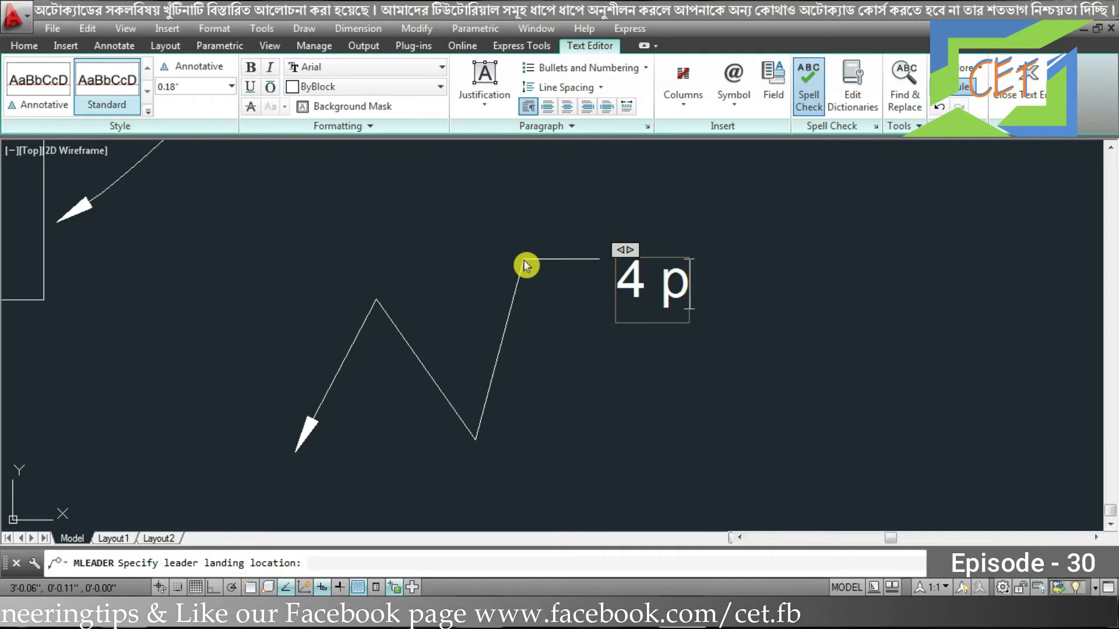
pyautogui.write('oints Multileader')
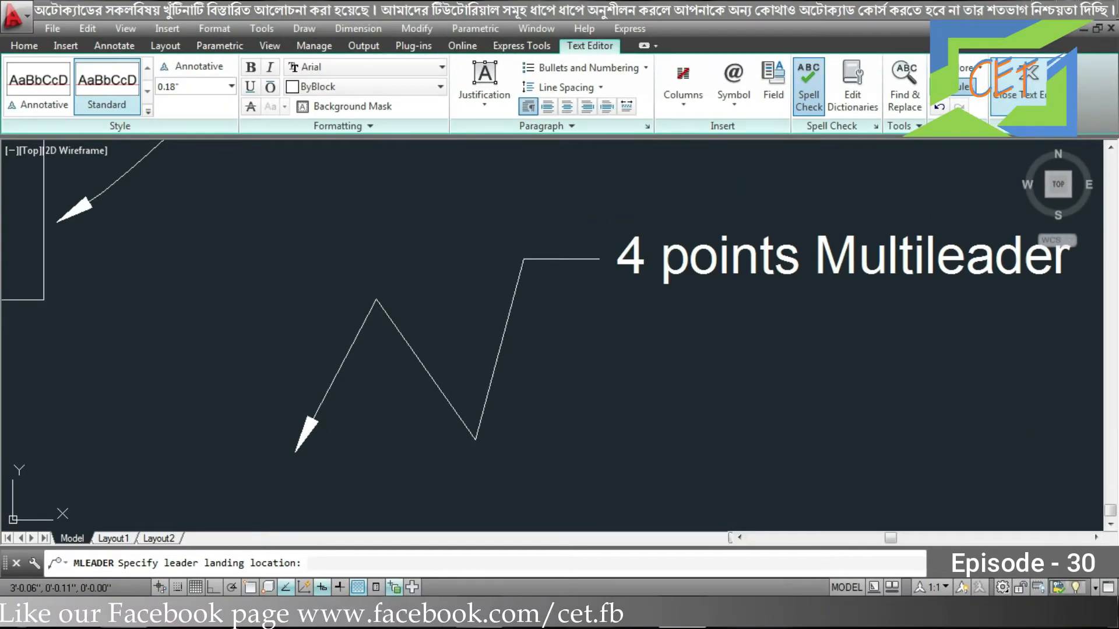
pyautogui.click(1023, 78)
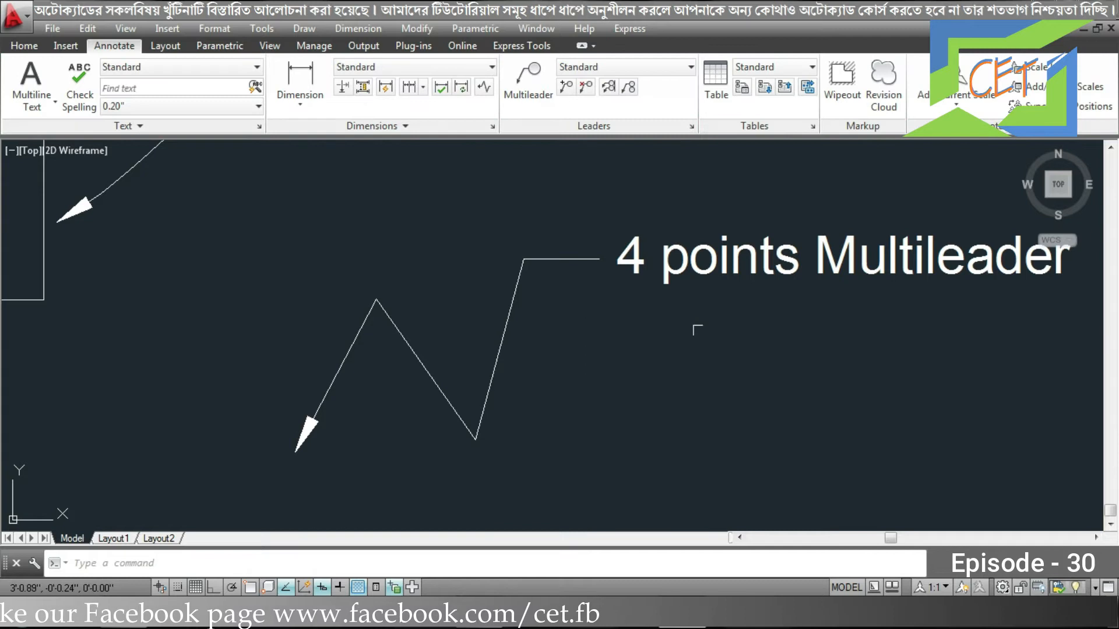
# Delete the zigzag multileader labelled "4 points Multileader".
pyautogui.moveTo(722, 342); pyautogui.dragTo(669, 343, button='middle')
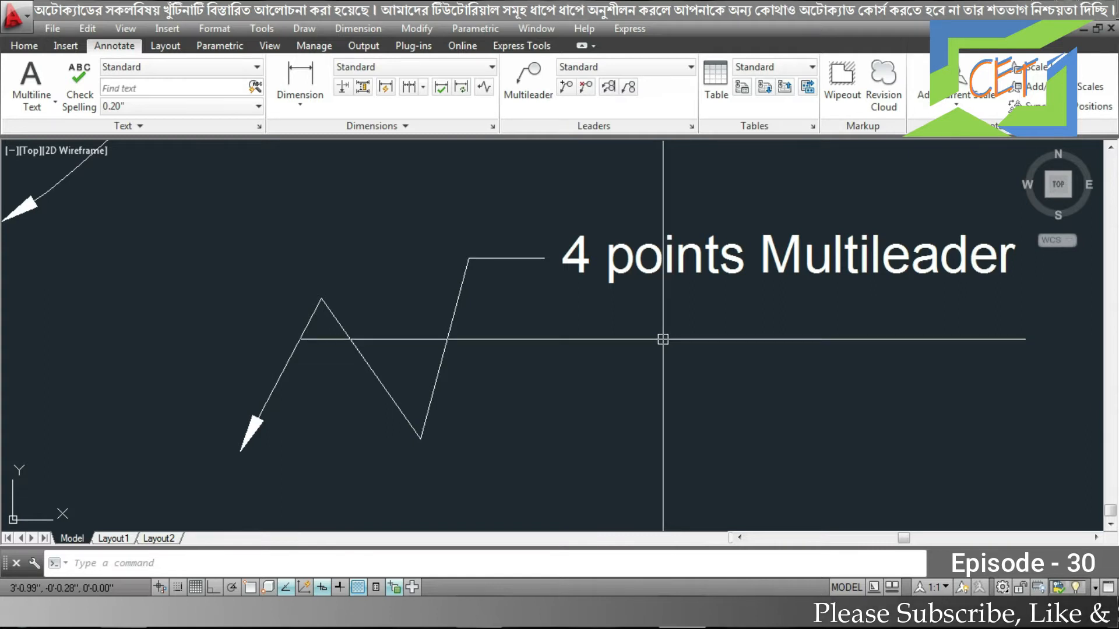
pyautogui.click(618, 250)
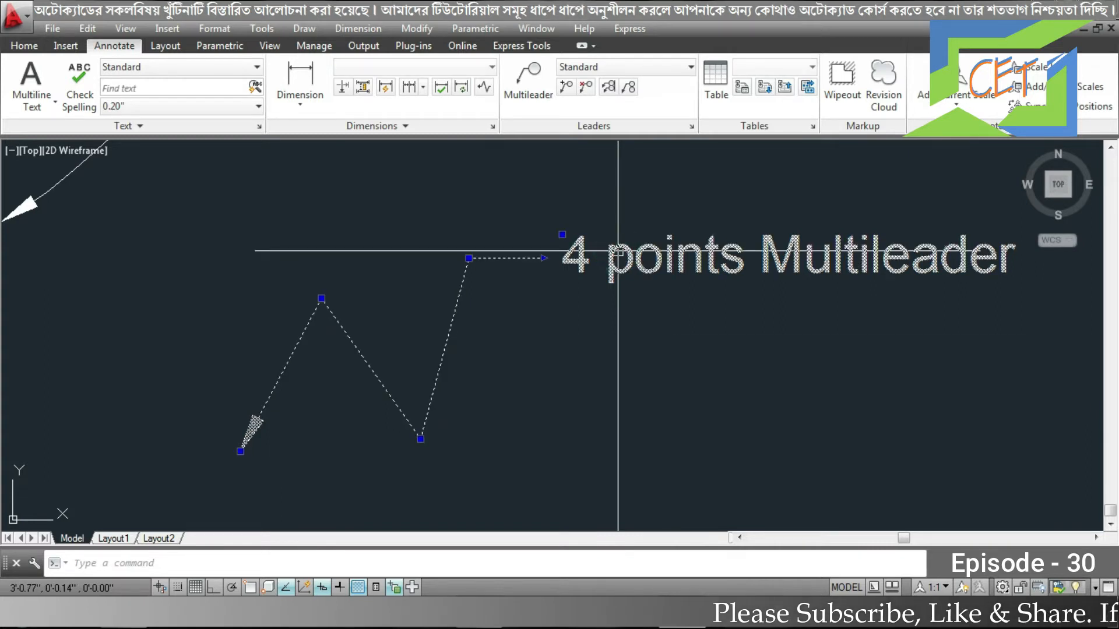
pyautogui.press('Delete')
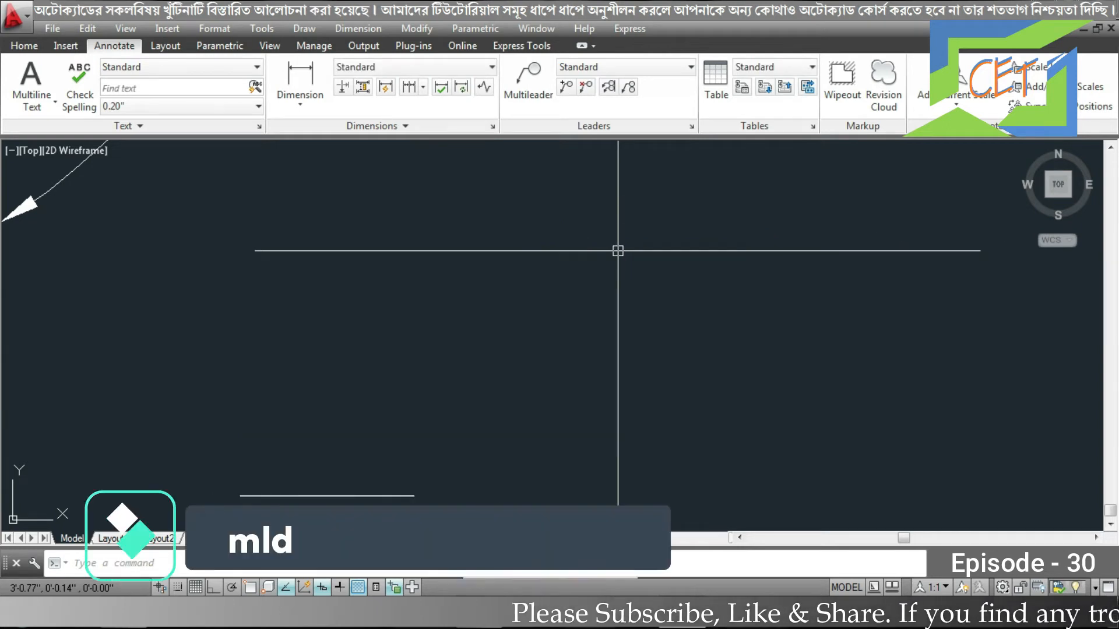
# Set the multileader's maximum leader points to 2 and exit the options.
pyautogui.write('mld')
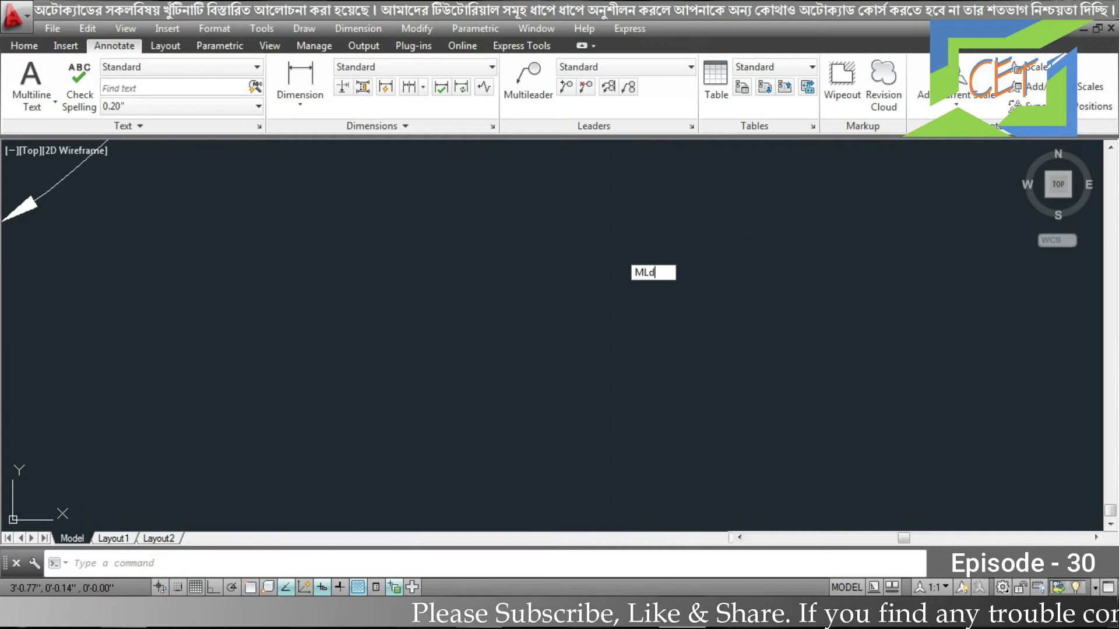
pyautogui.press('Return')
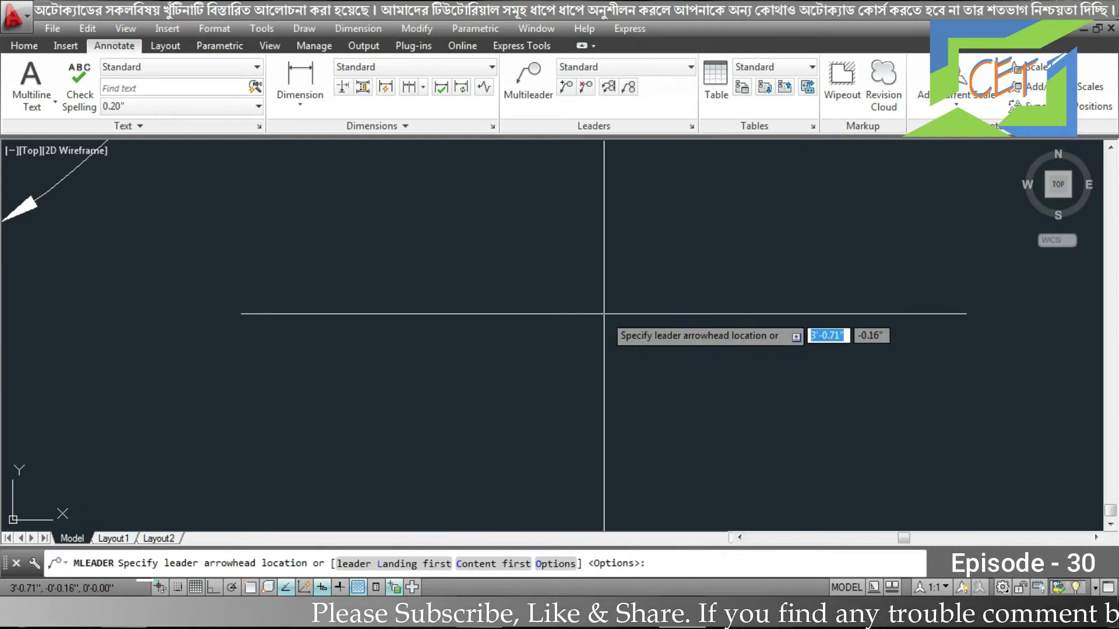
pyautogui.write('o')
pyautogui.press('Return')
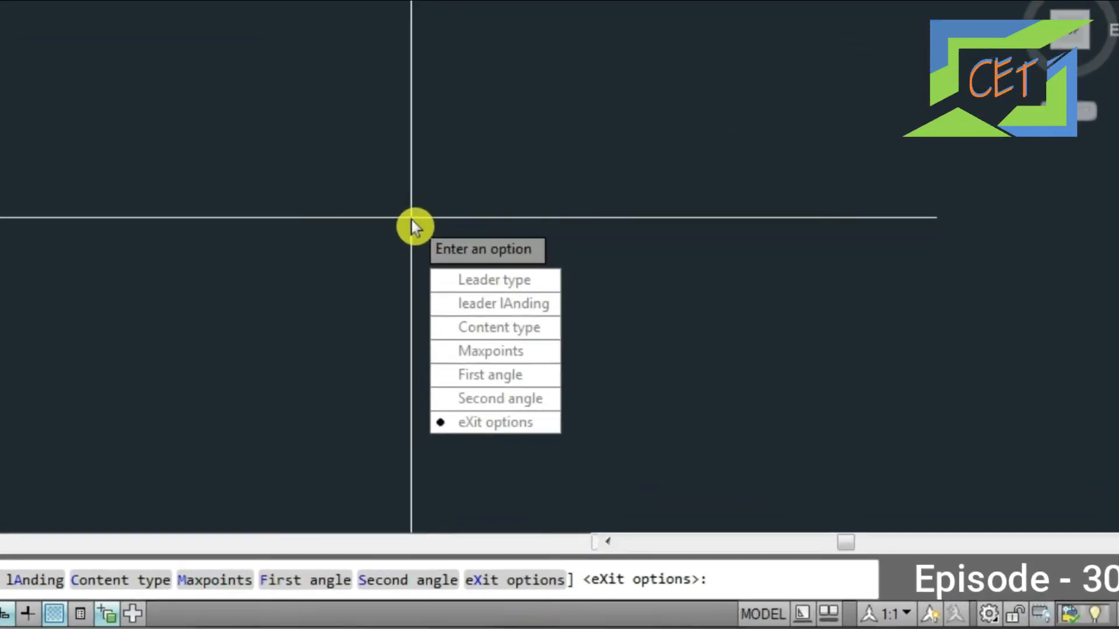
pyautogui.click(652, 401)
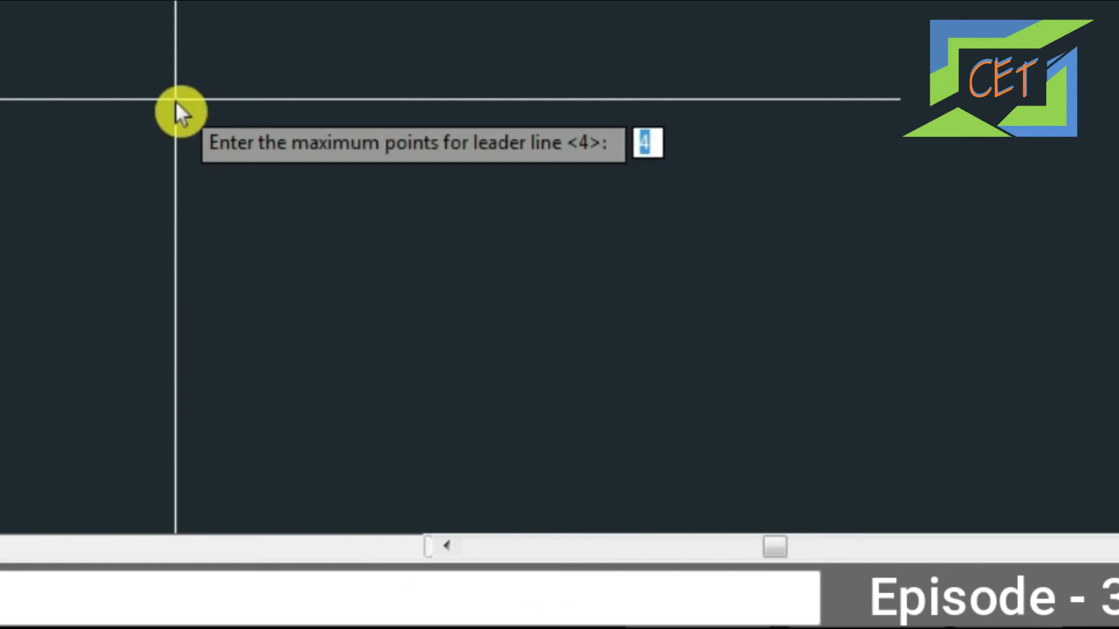
pyautogui.write('2')
pyautogui.press('Return')
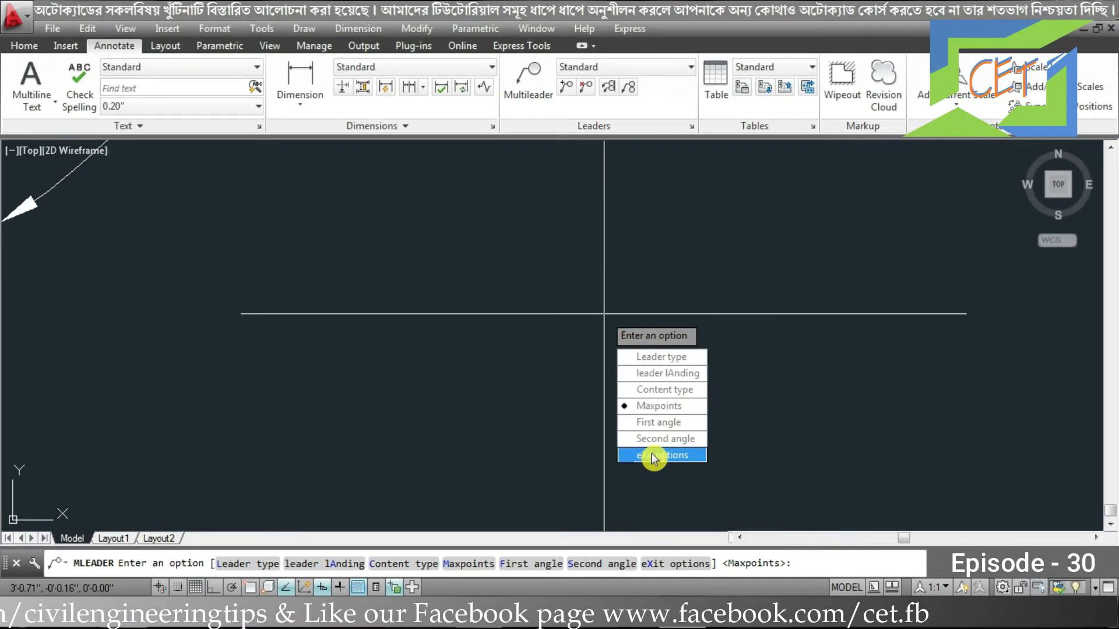
pyautogui.click(654, 456)
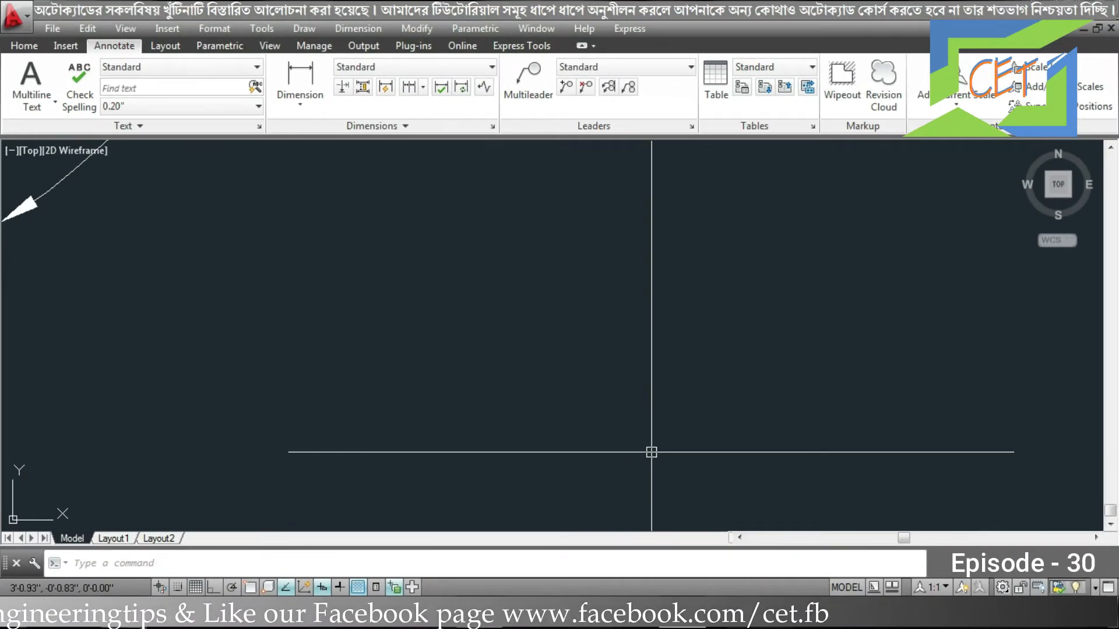
# Add six leader lines to the Circle1 multileader, five fanning downward from its existing landing and one from the opposite side of the text.
pyautogui.scroll(-5, 274, 299)
pyautogui.moveTo(274, 299)
pyautogui.mouseDown(button='middle')
pyautogui.moveTo(482, 369)
pyautogui.moveTo(594, 437)
pyautogui.mouseUp(button='middle')
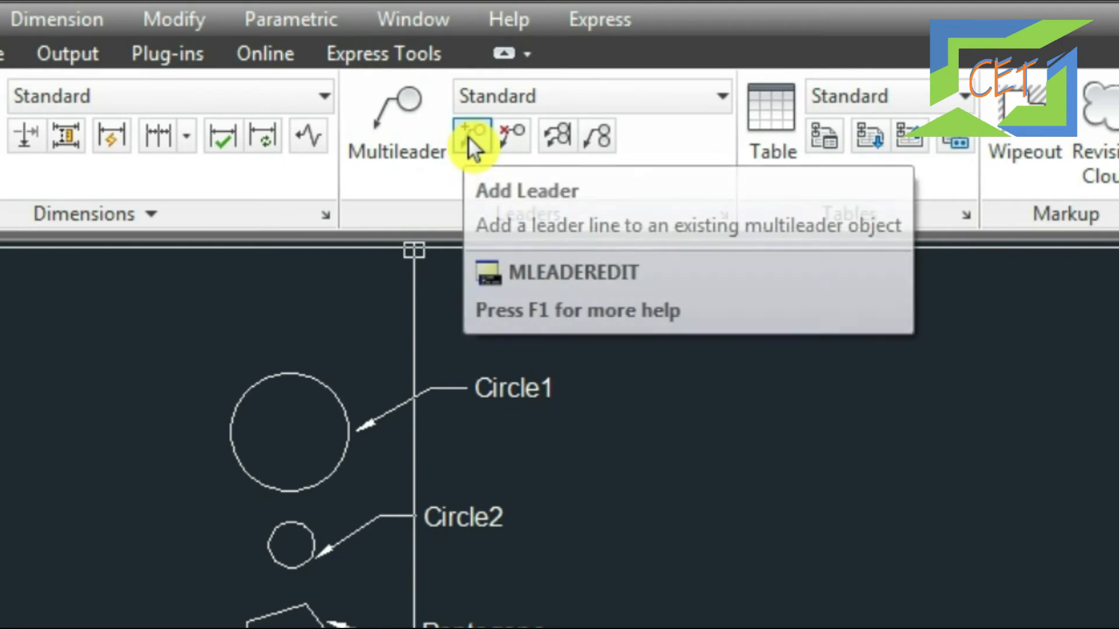
pyautogui.click(469, 138)
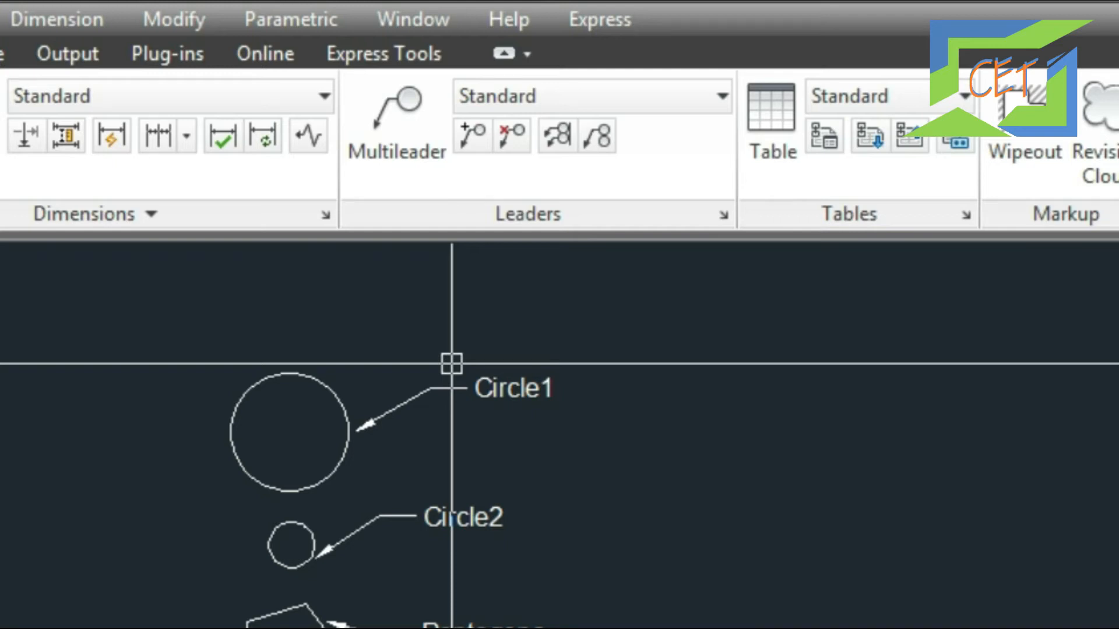
pyautogui.click(465, 125)
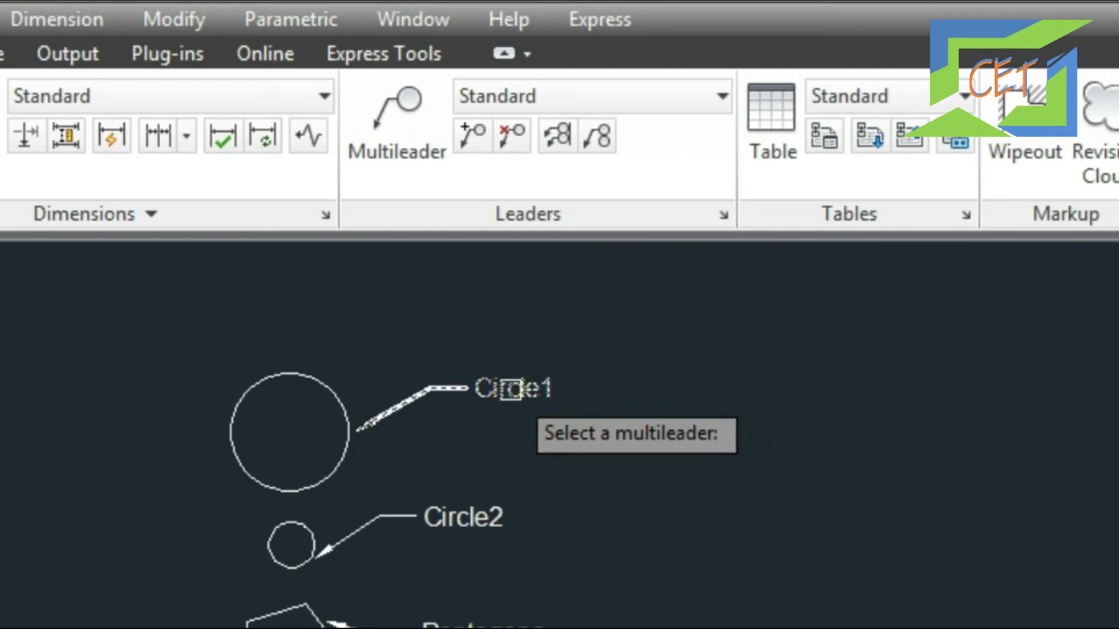
pyautogui.scroll(4, 511, 389)
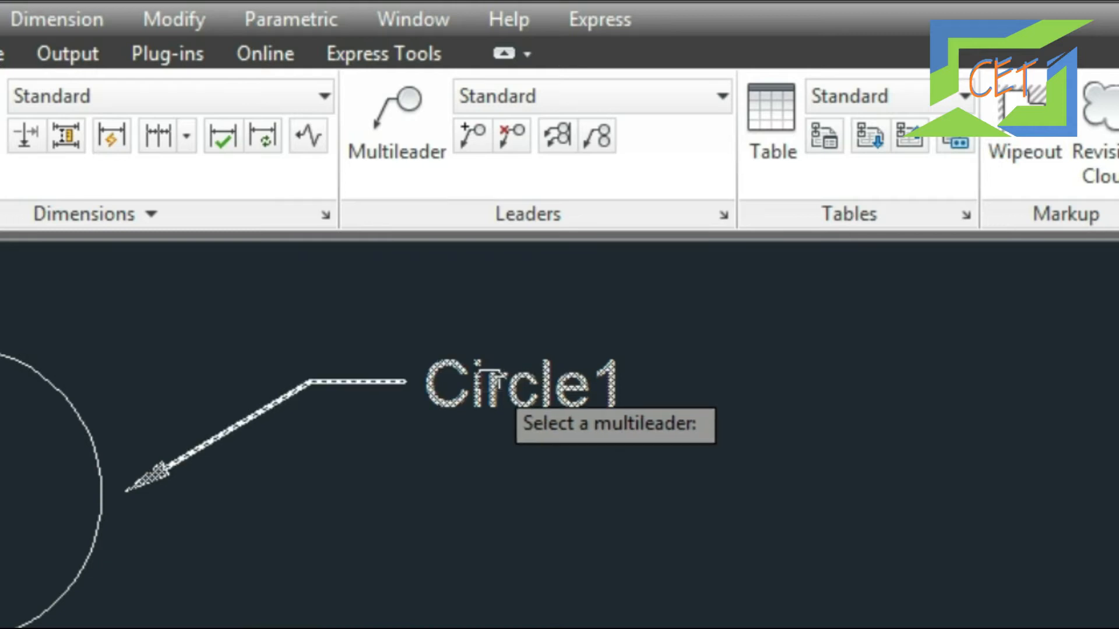
pyautogui.click(492, 383)
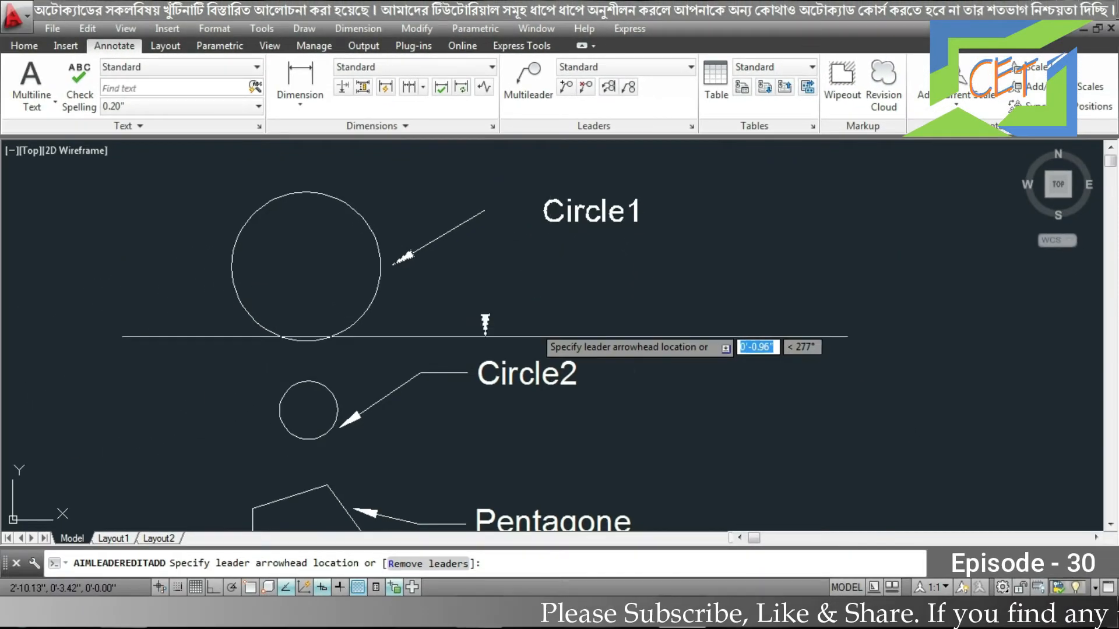
pyautogui.click(440, 343)
pyautogui.click(475, 343)
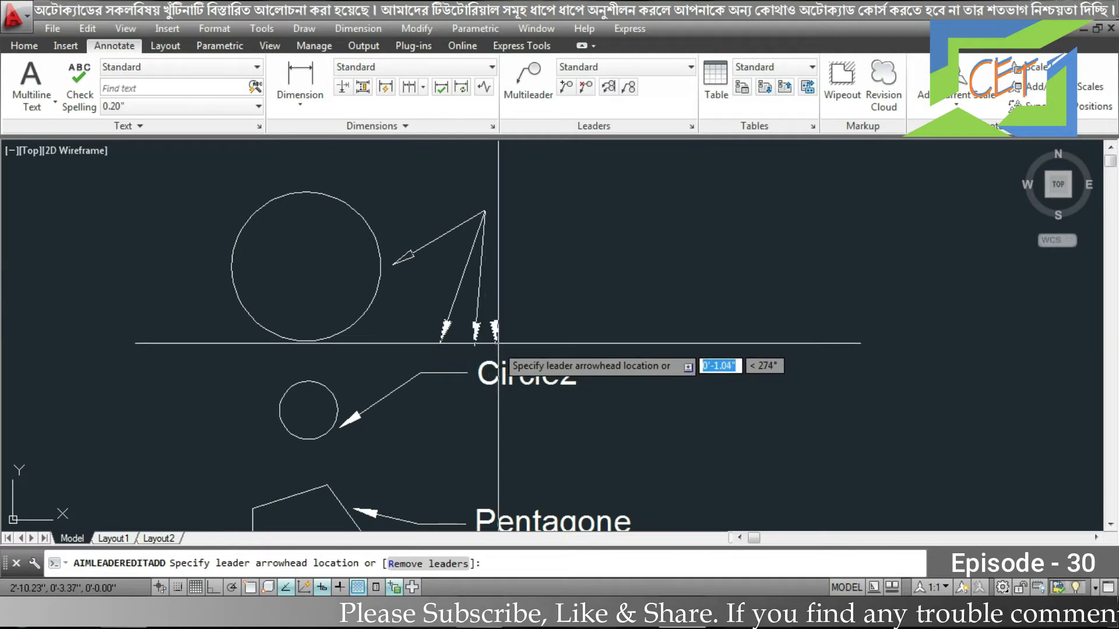
pyautogui.click(504, 342)
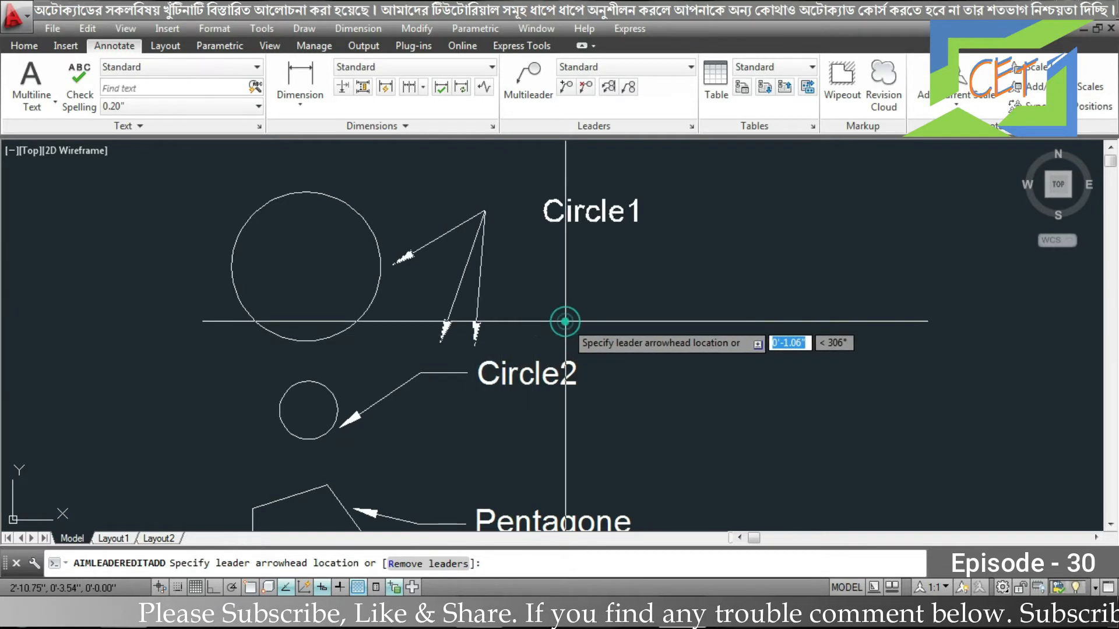
pyautogui.click(592, 307)
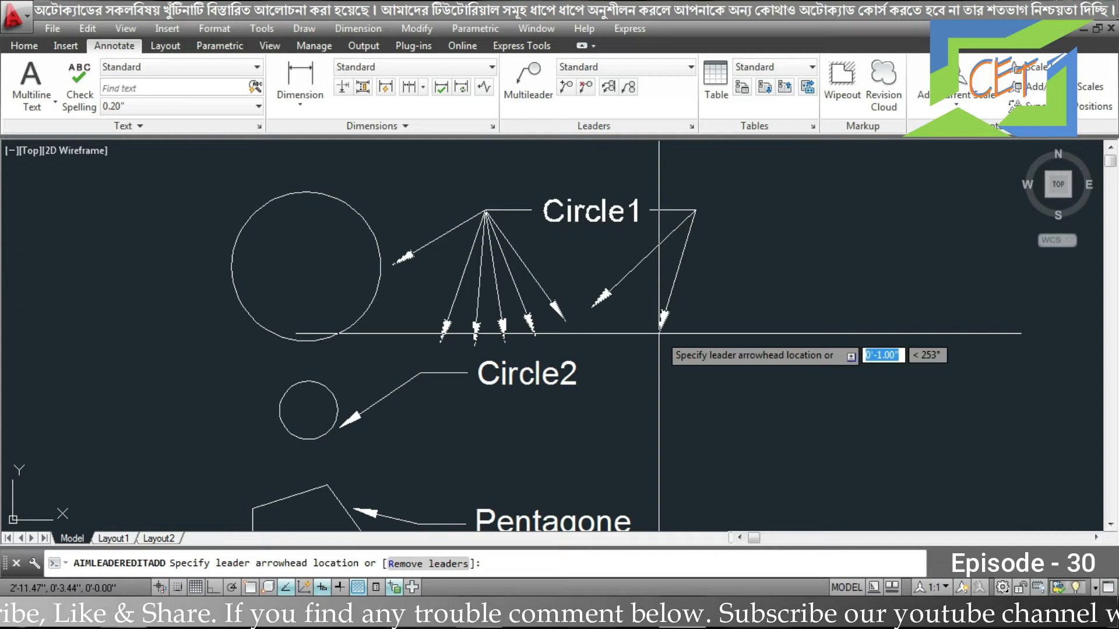
pyautogui.press('Escape')
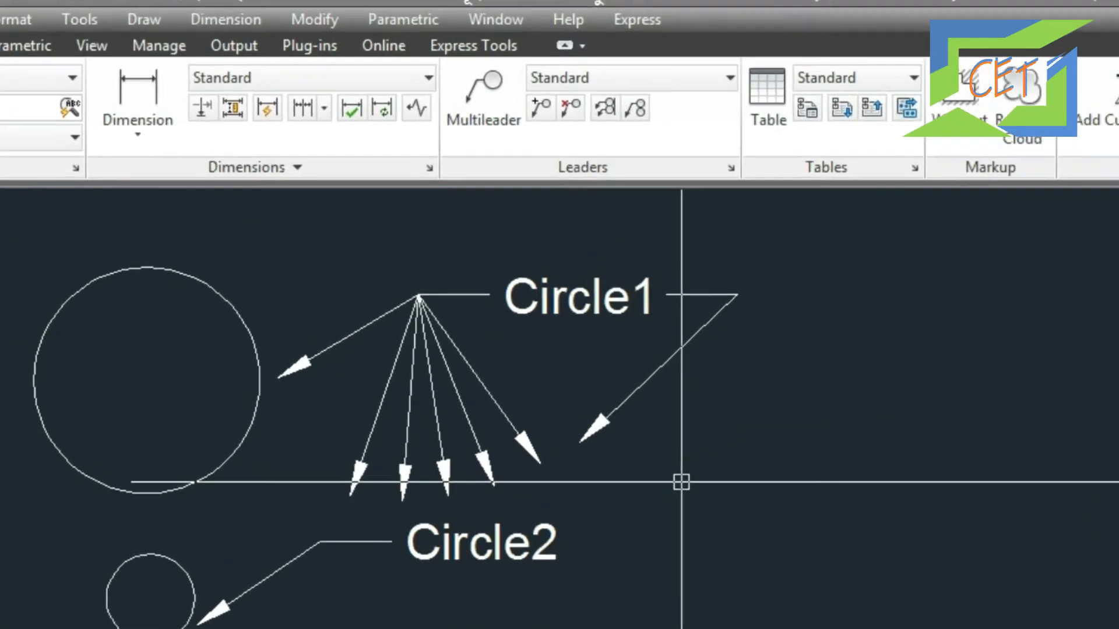
# Remove the single leader line on the far side of the Circle1 text.
pyautogui.click(572, 122)
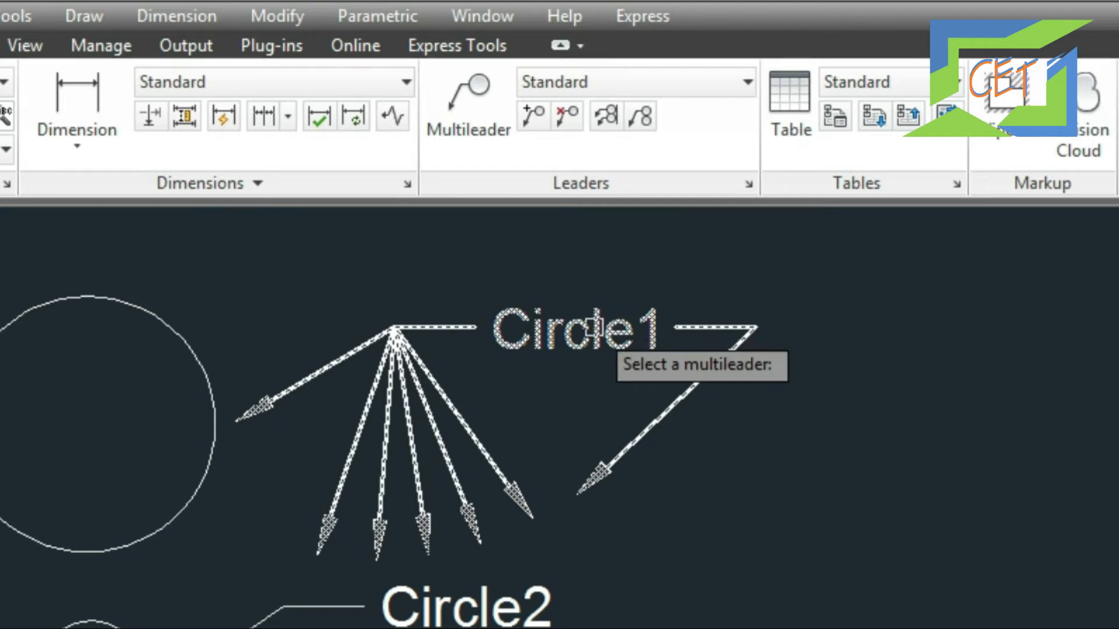
pyautogui.click(596, 328)
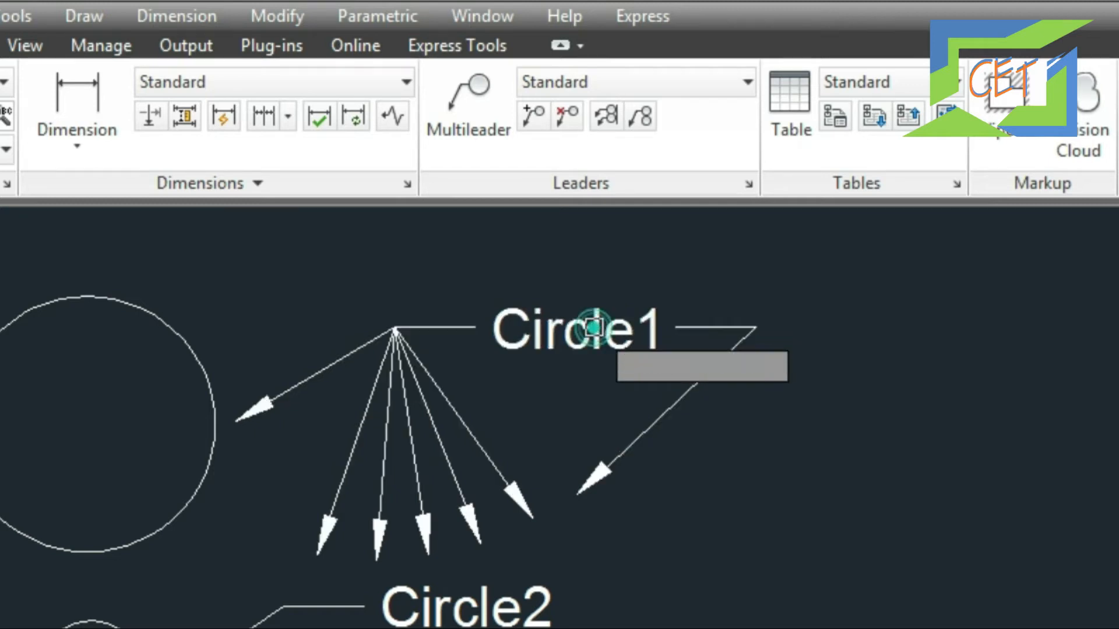
pyautogui.click(646, 427)
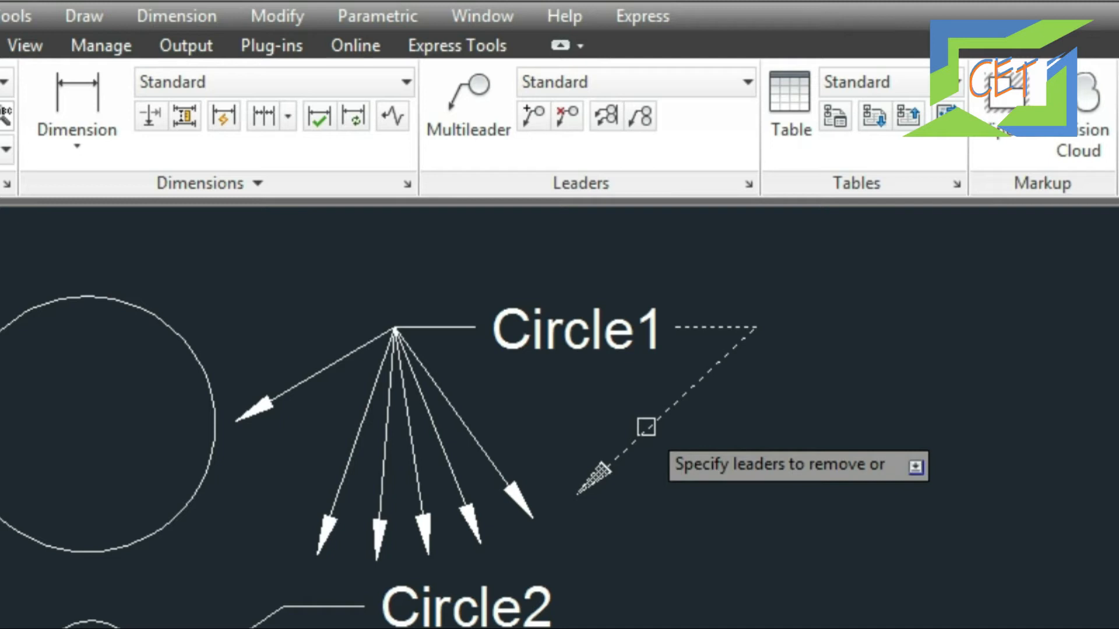
pyautogui.press('Return')
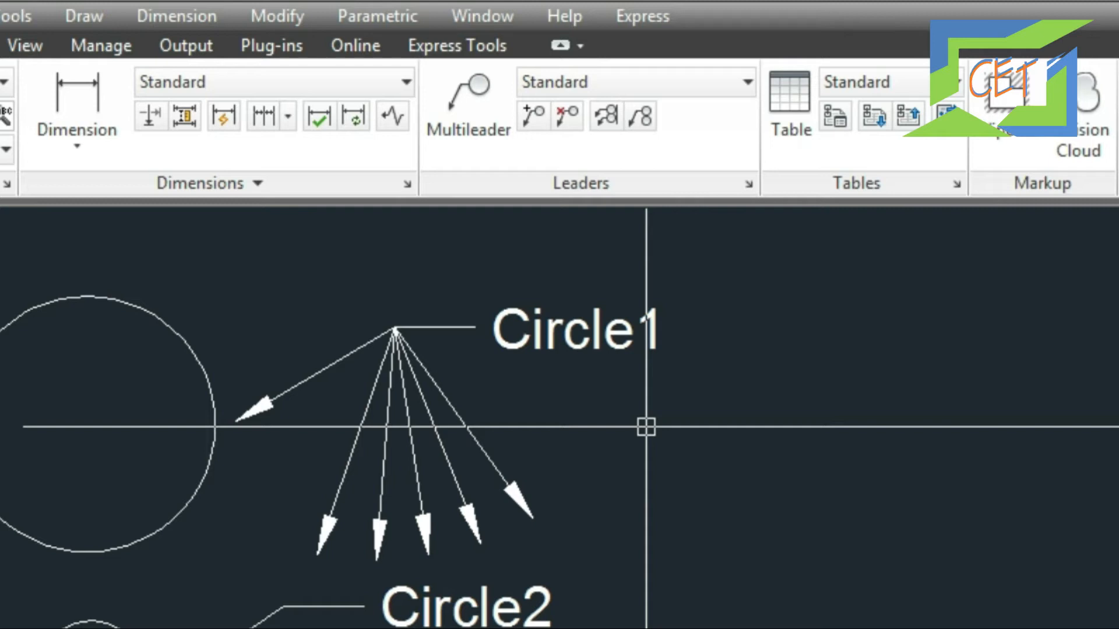
# Remove the five downward-fanning leader lines from the Circle1 multileader, keeping the one that points at the large circle.
pyautogui.press('space')
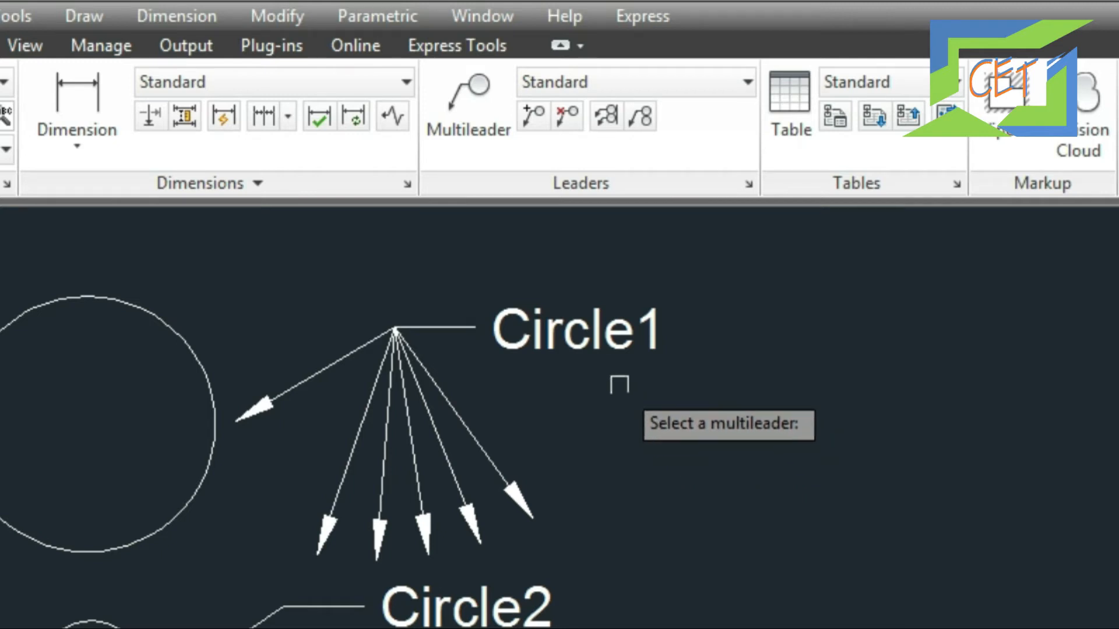
pyautogui.click(581, 339)
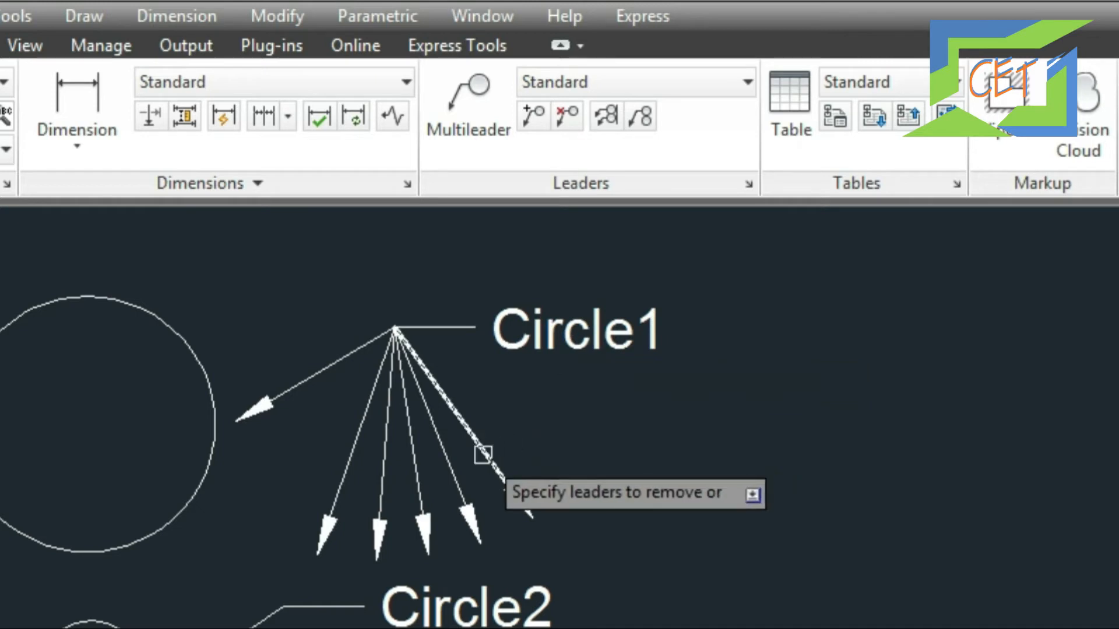
pyautogui.click(483, 454)
pyautogui.click(454, 464)
pyautogui.click(414, 480)
pyautogui.click(377, 493)
pyautogui.click(341, 483)
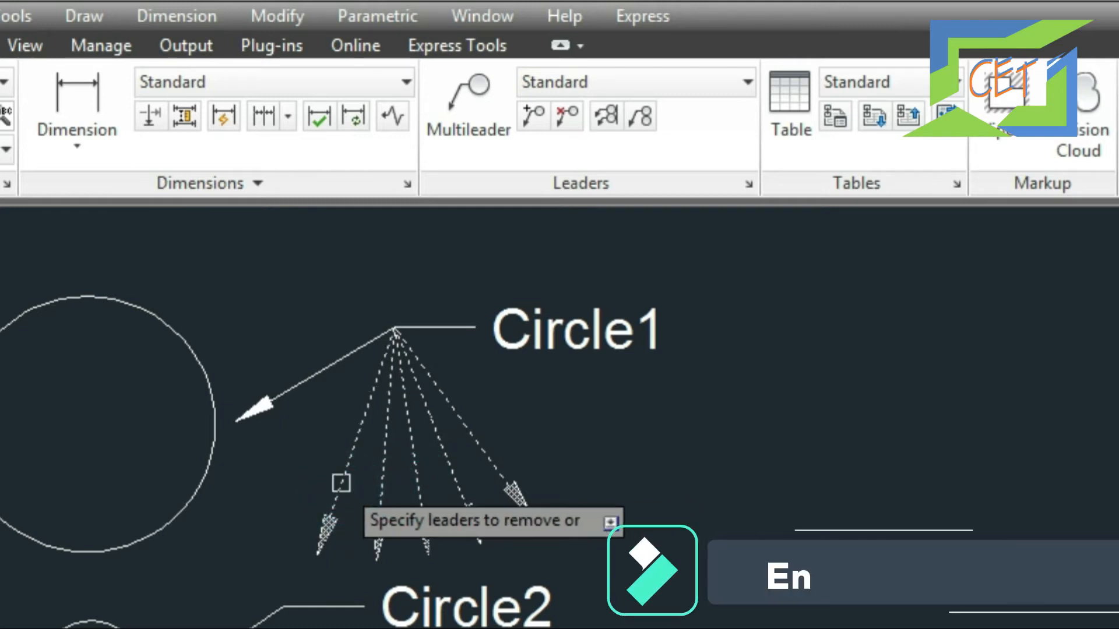
pyautogui.press('Return')
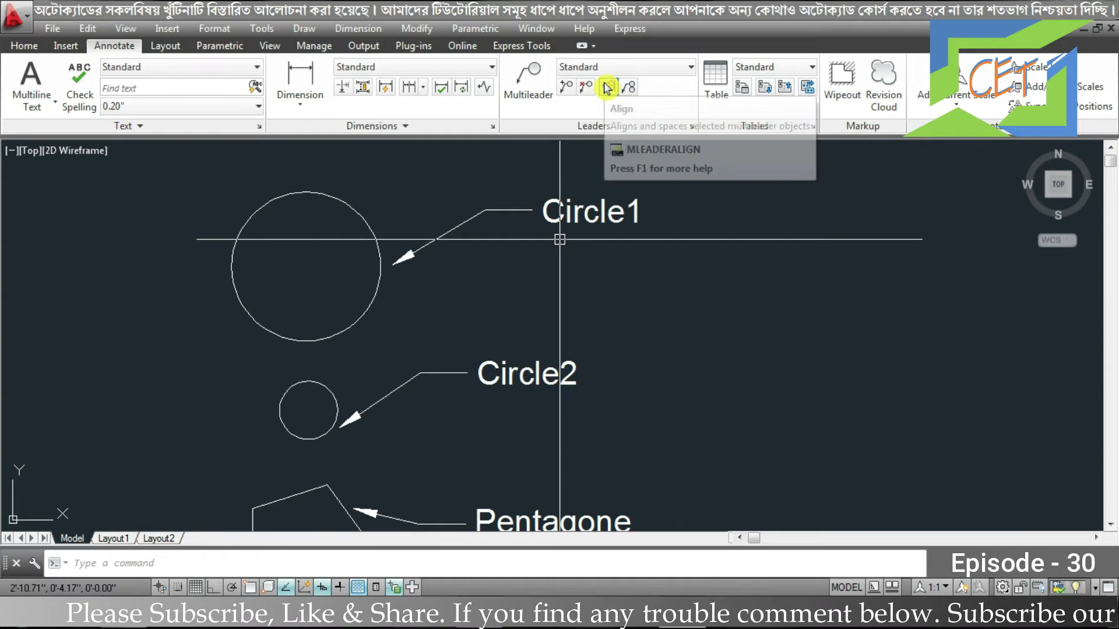
# Align the Rectangle, Pentagone and Circle2 multileaders to Circle1 straight down with MLEADERALIGN and Ortho on.
pyautogui.write('mla')
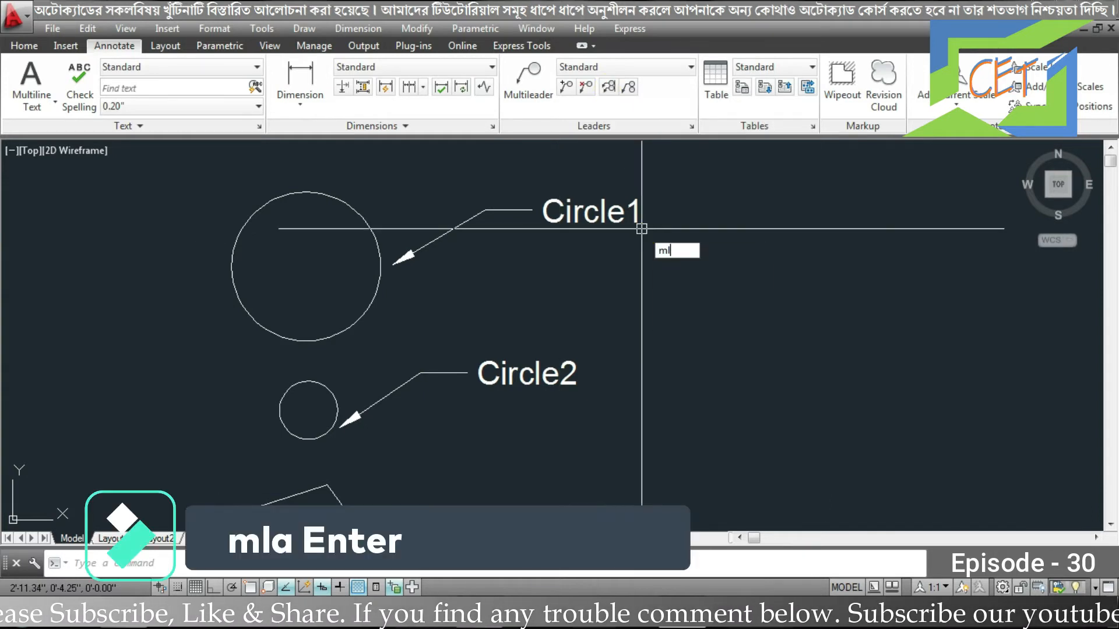
pyautogui.press('Return')
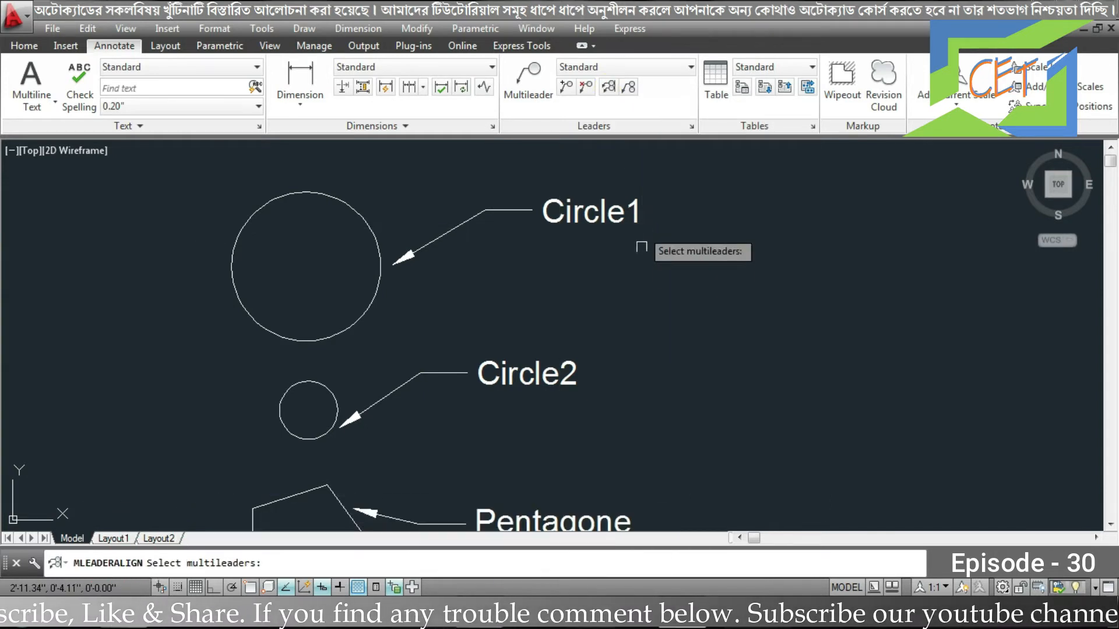
pyautogui.scroll(-2, 669, 302)
pyautogui.moveTo(707, 372); pyautogui.dragTo(674, 335, button='middle')
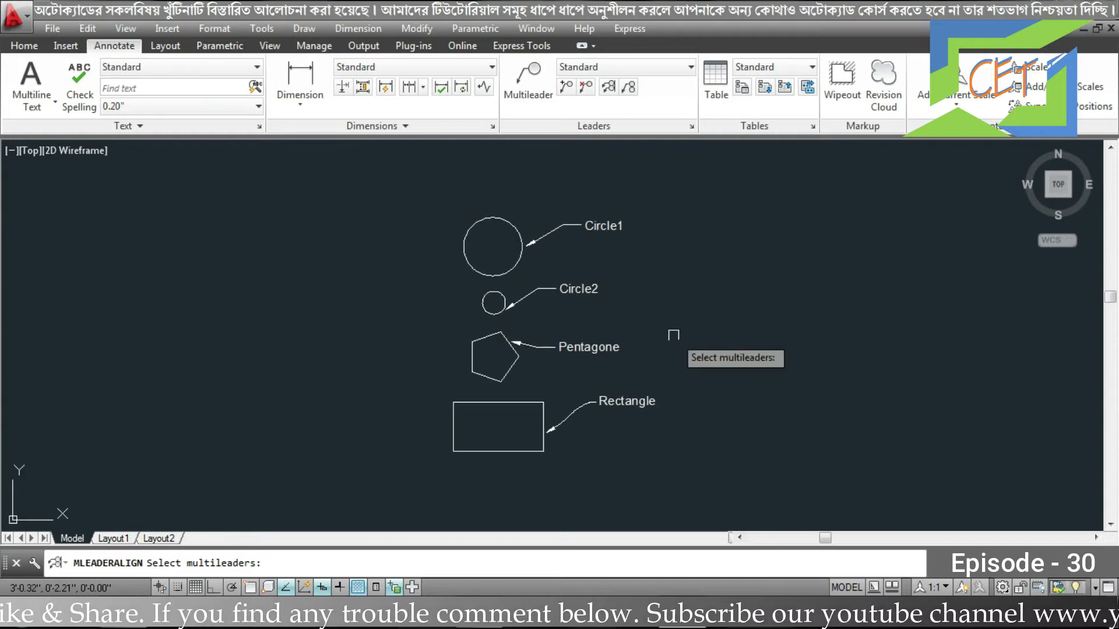
pyautogui.scroll(2, 642, 302)
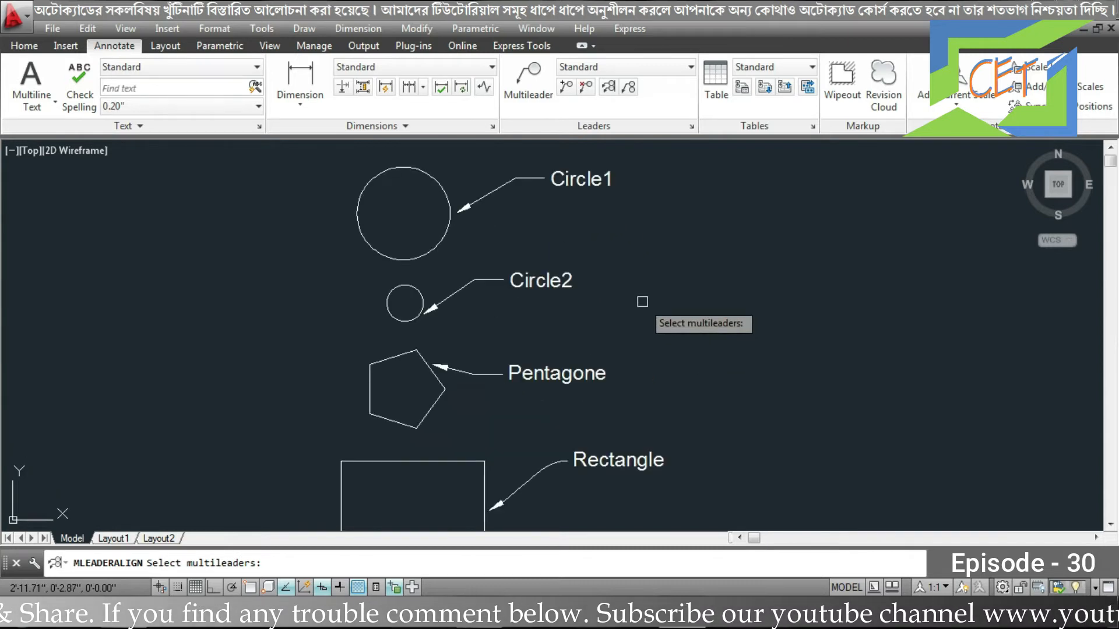
pyautogui.click(620, 460)
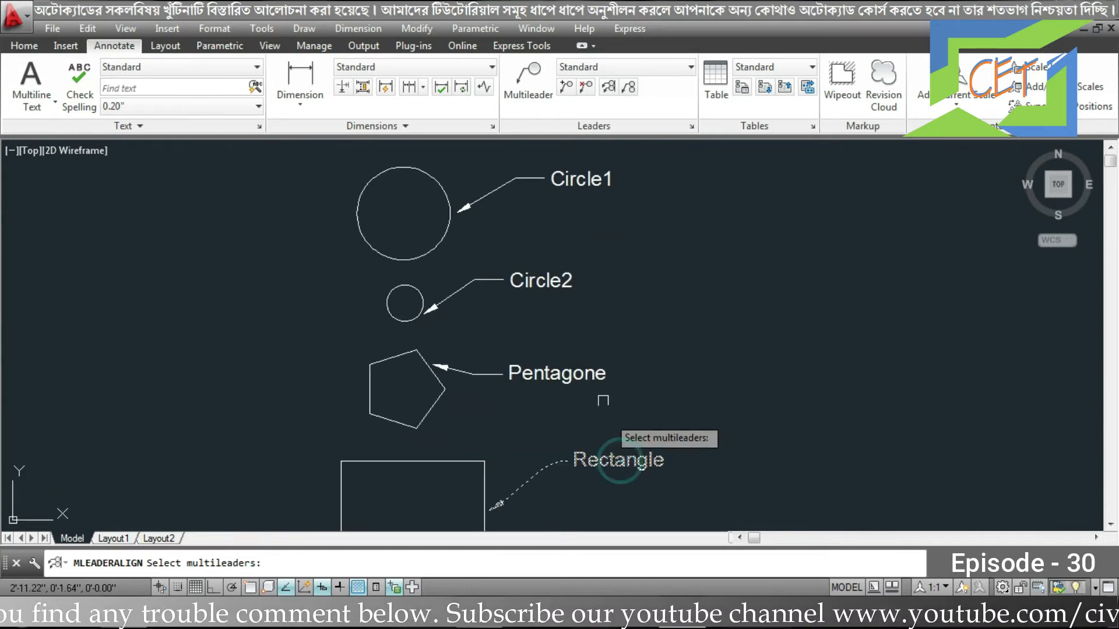
pyautogui.click(594, 373)
pyautogui.click(727, 324)
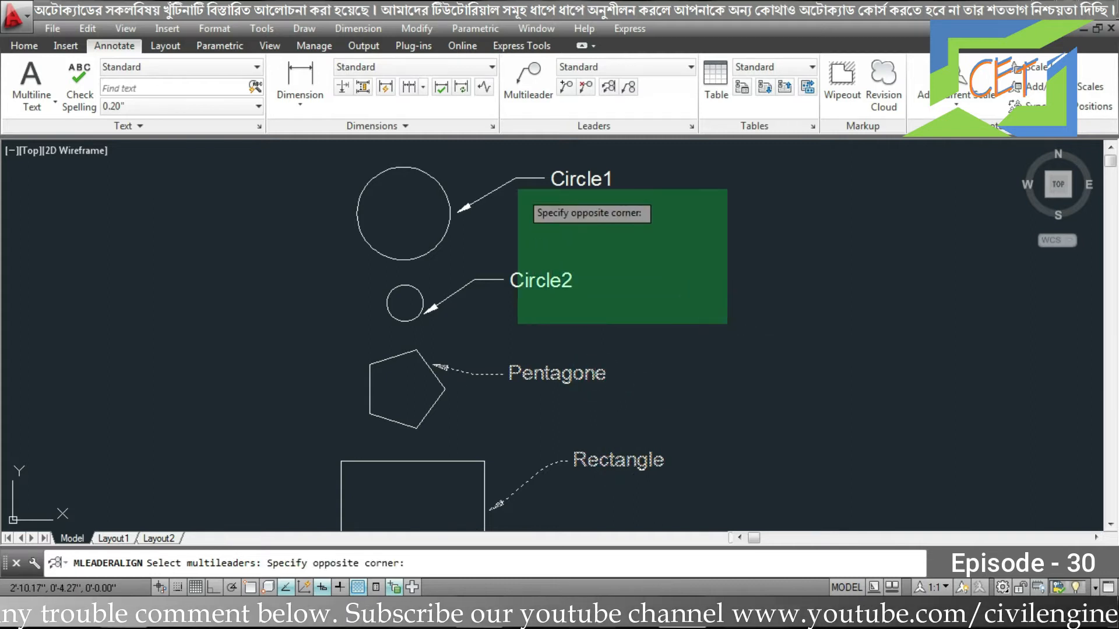
pyautogui.click(489, 159)
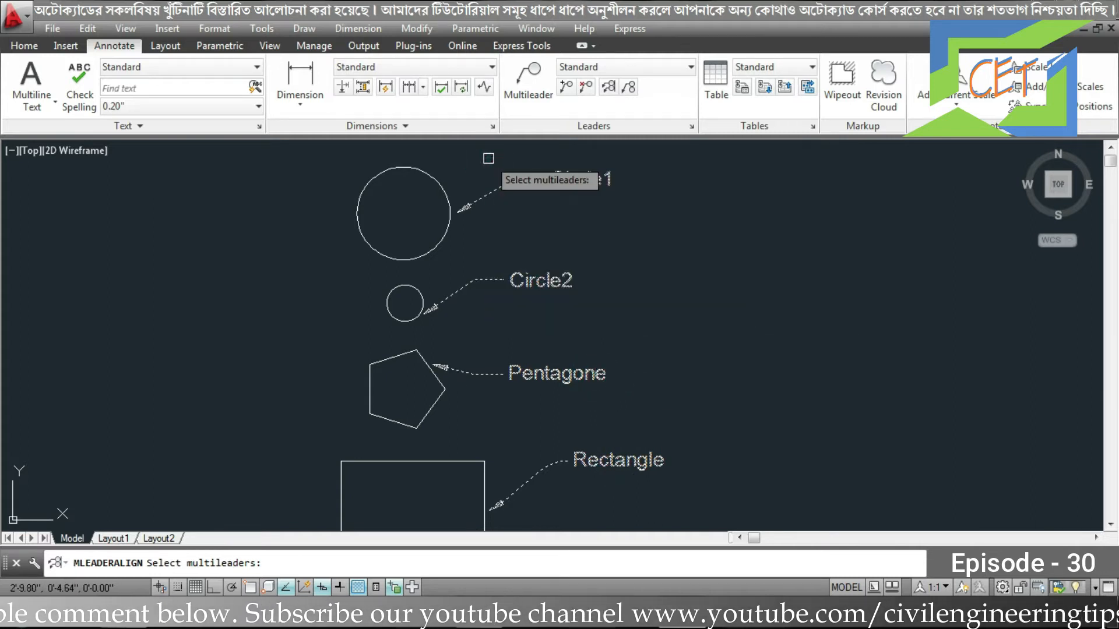
pyautogui.press('Return')
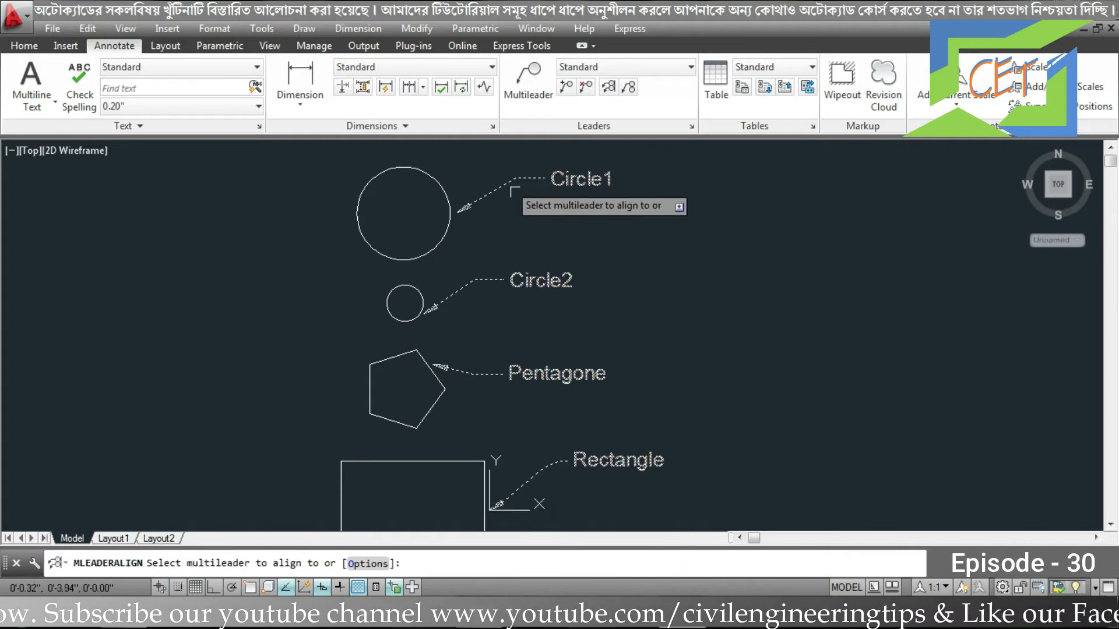
pyautogui.click(564, 179)
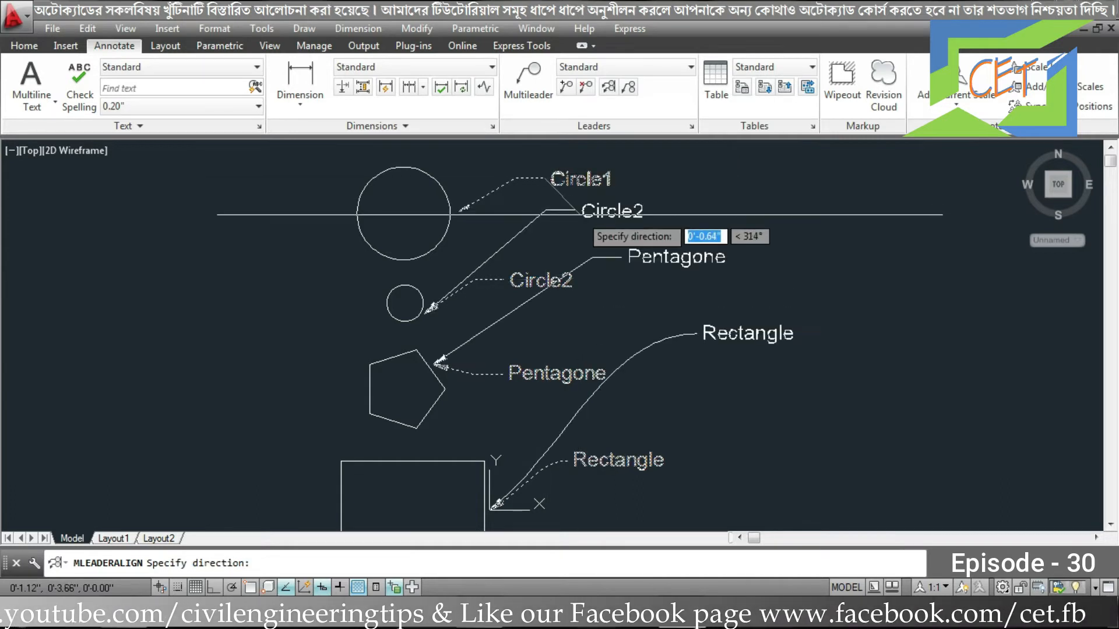
pyautogui.scroll(-4, 560, 254)
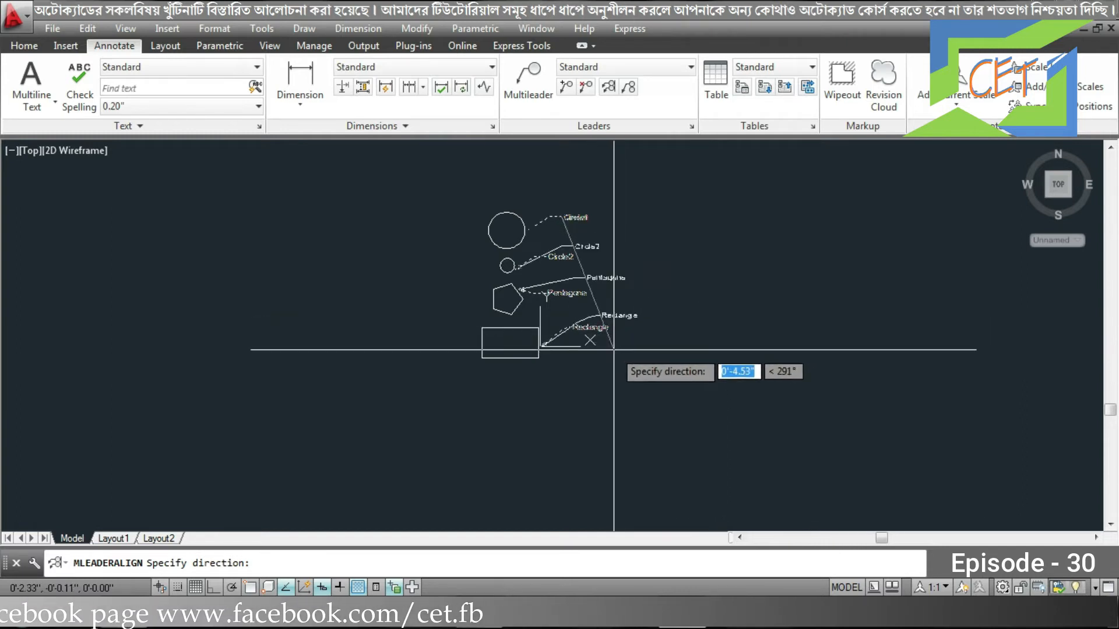
pyautogui.press('F8')
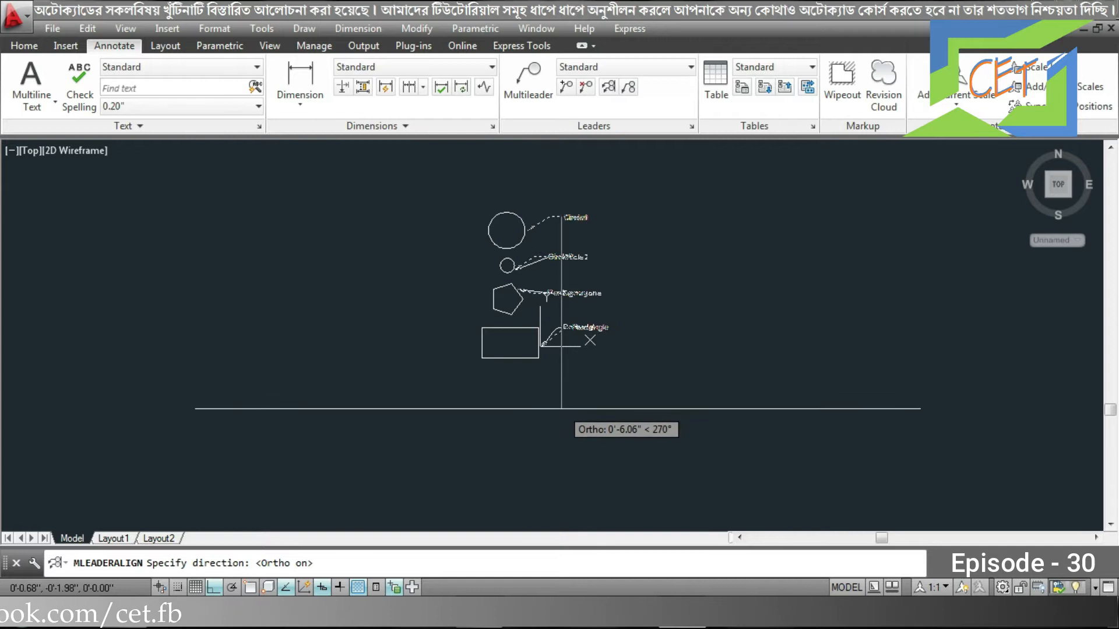
pyautogui.click(563, 410)
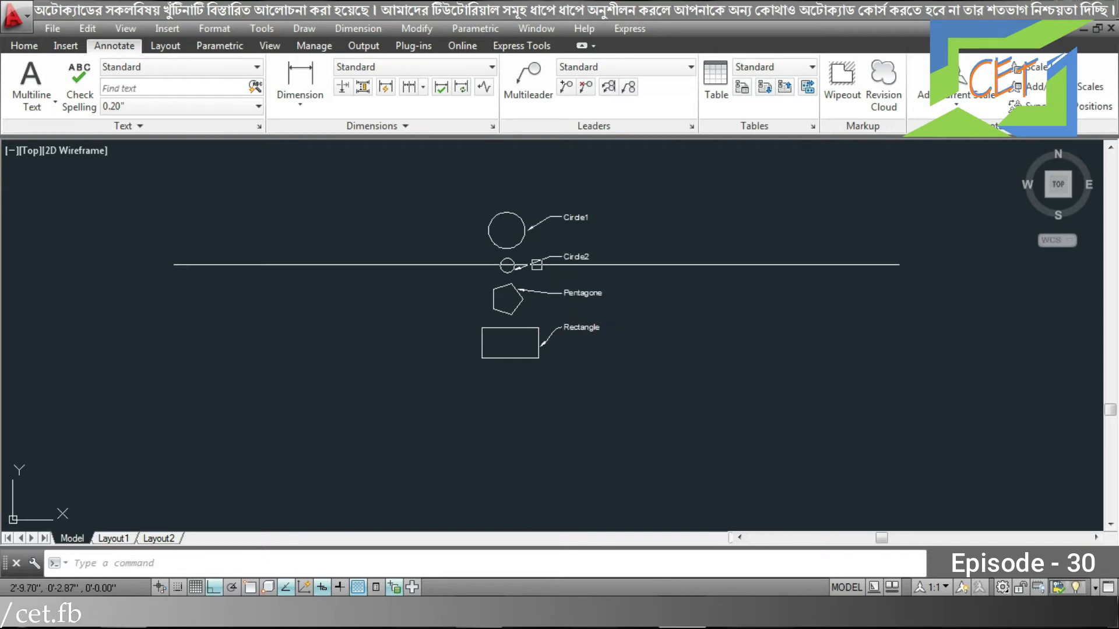
# Distribute the Circle1, Circle2, Pentagone and Rectangle multileaders evenly with MLEADERALIGN along a line about 1.79" straight down, farther out from the shapes.
pyautogui.scroll(5, 590, 233)
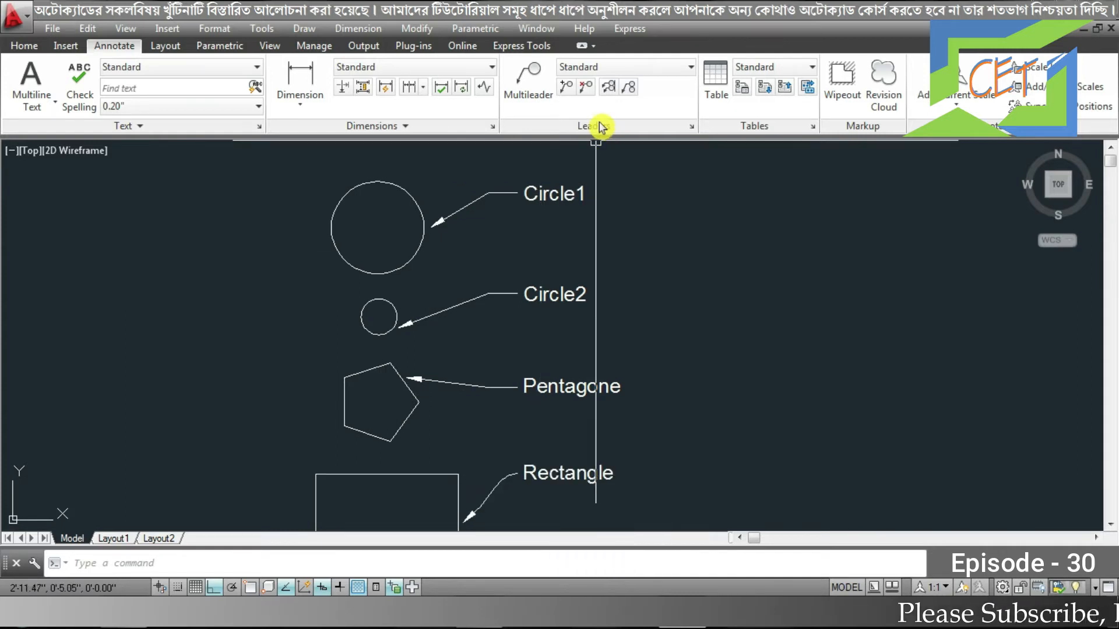
pyautogui.click(609, 94)
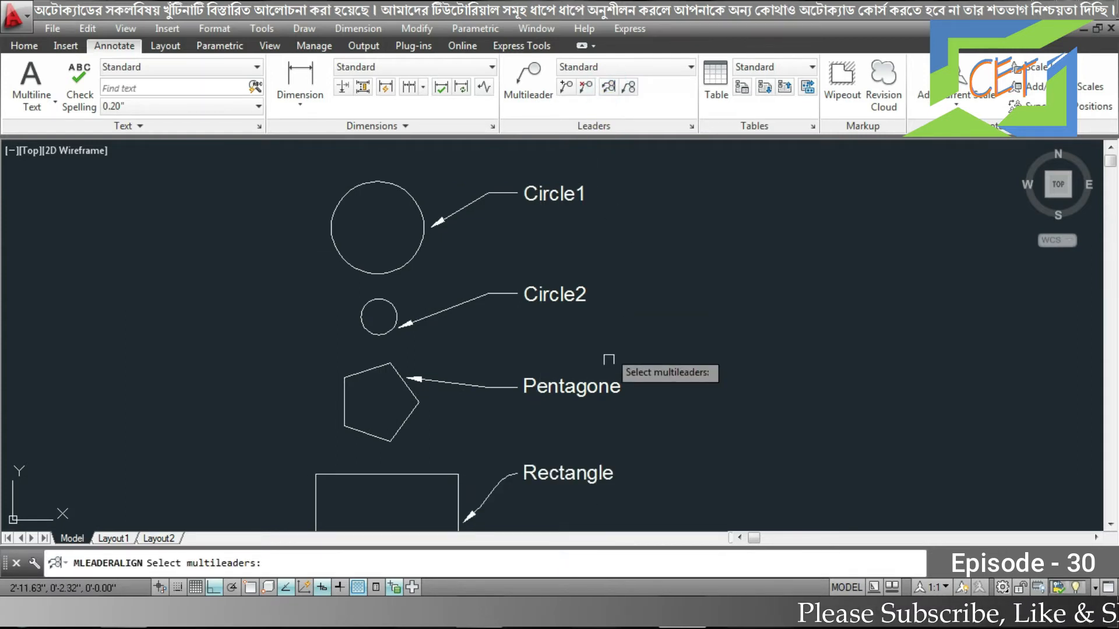
pyautogui.click(671, 501)
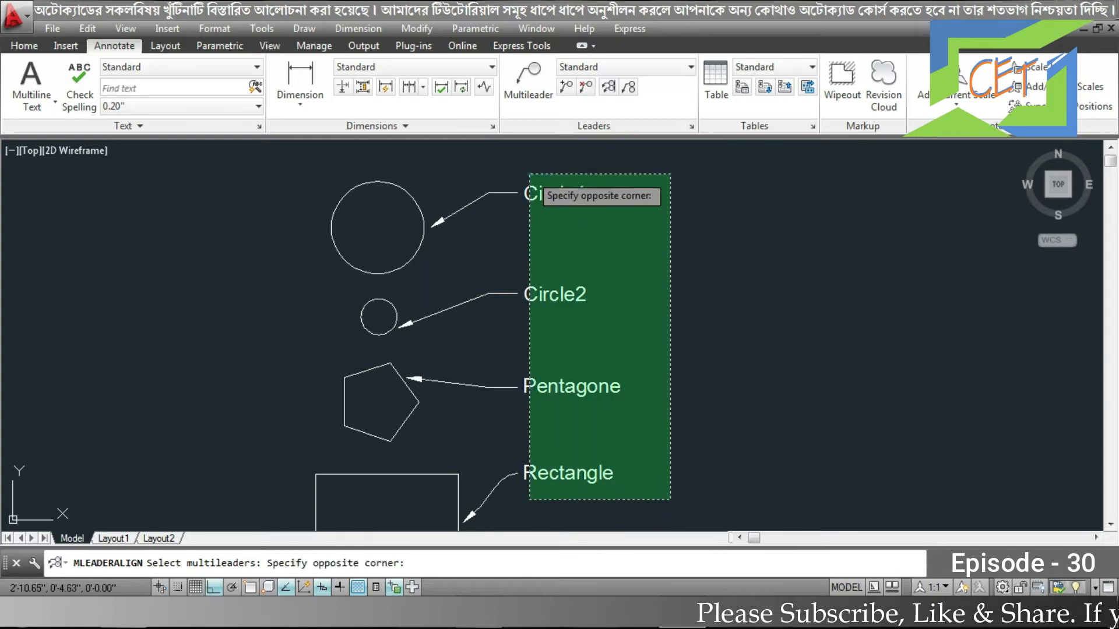
pyautogui.click(530, 174)
pyautogui.press('Return')
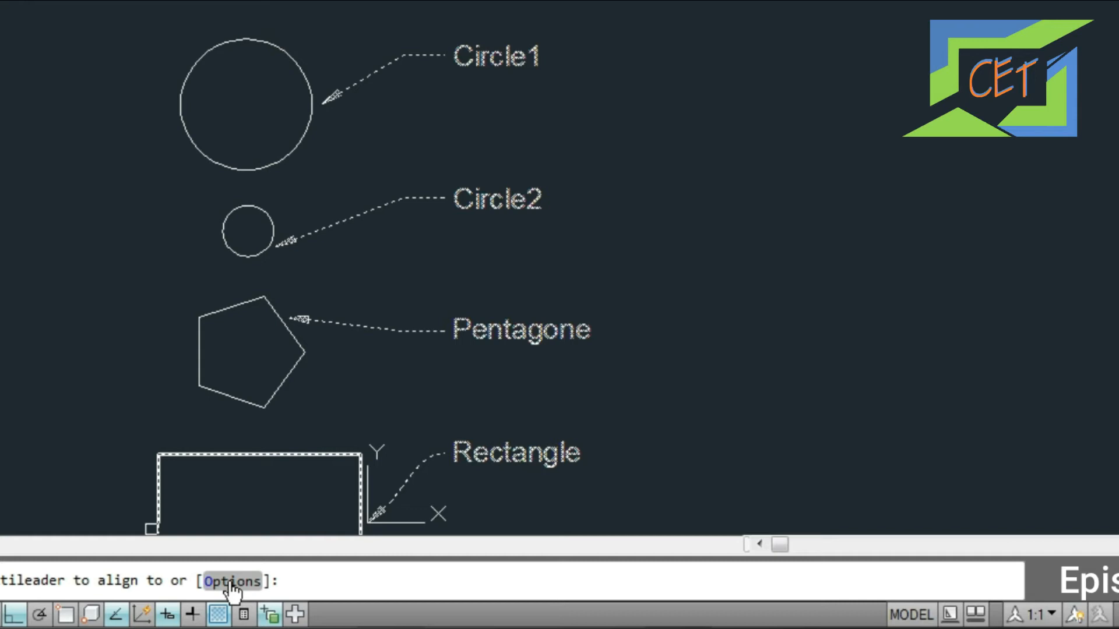
pyautogui.click(229, 583)
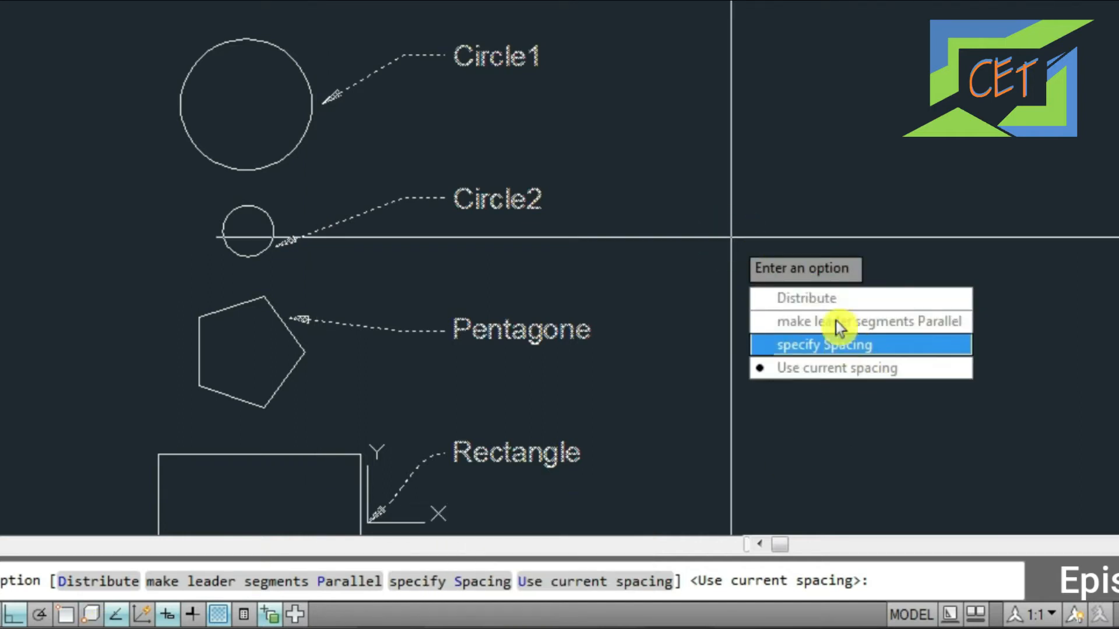
pyautogui.click(785, 301)
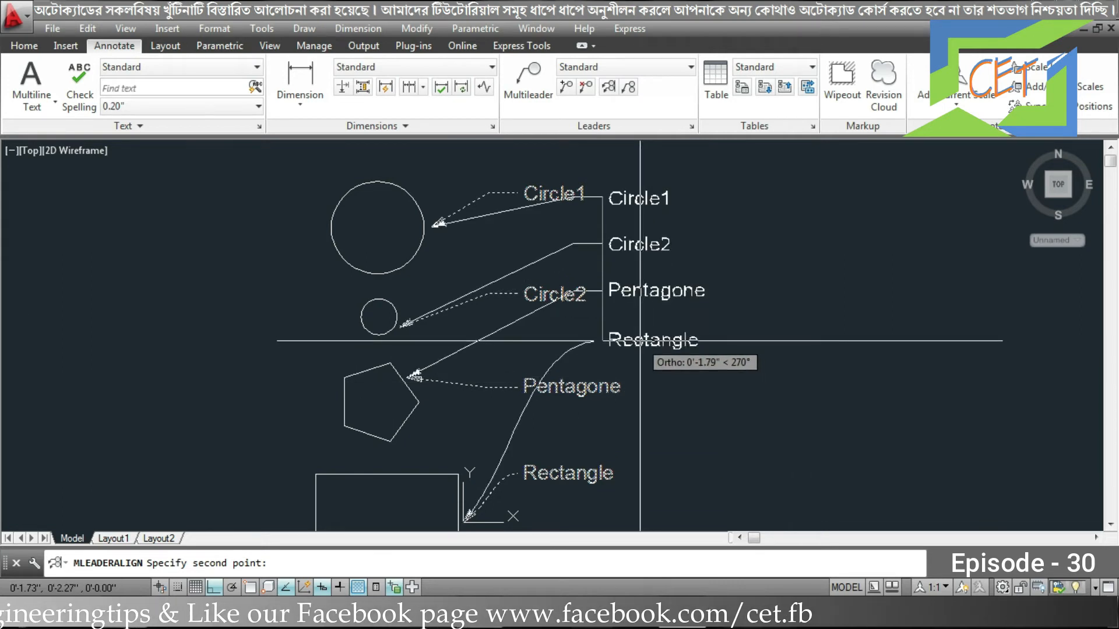
pyautogui.click(640, 340)
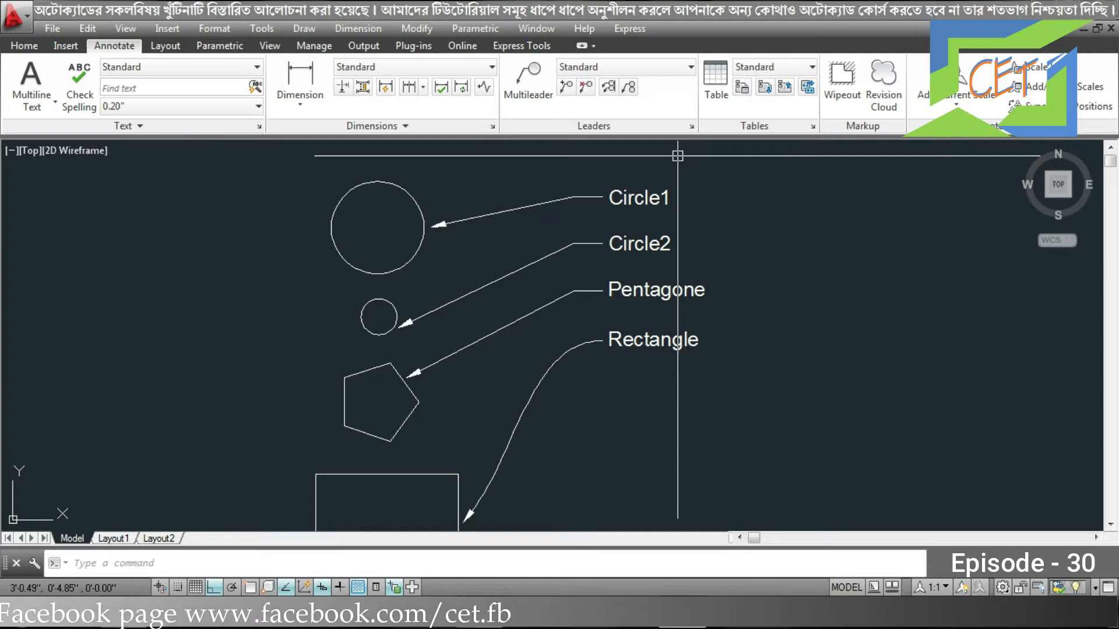
# Realign all four multileaders with MLEADERALIGN using the make leader segments Parallel option, with Circle1 as the reference.
pyautogui.write('mla')
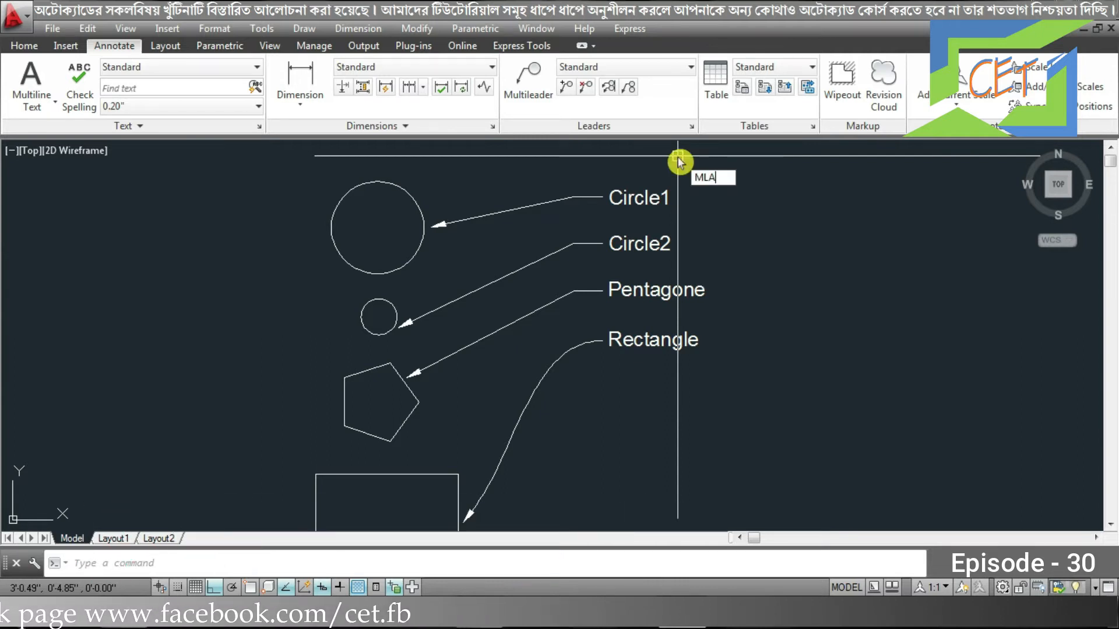
pyautogui.press('Return')
pyautogui.click(737, 382)
pyautogui.click(595, 177)
pyautogui.press('Return')
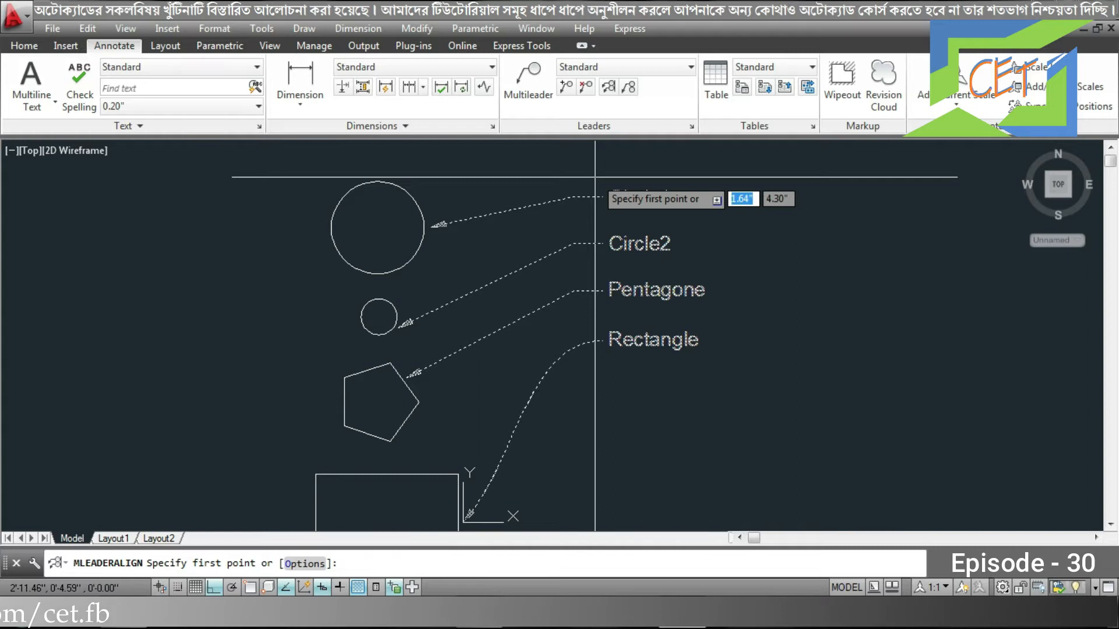
pyautogui.press('Return')
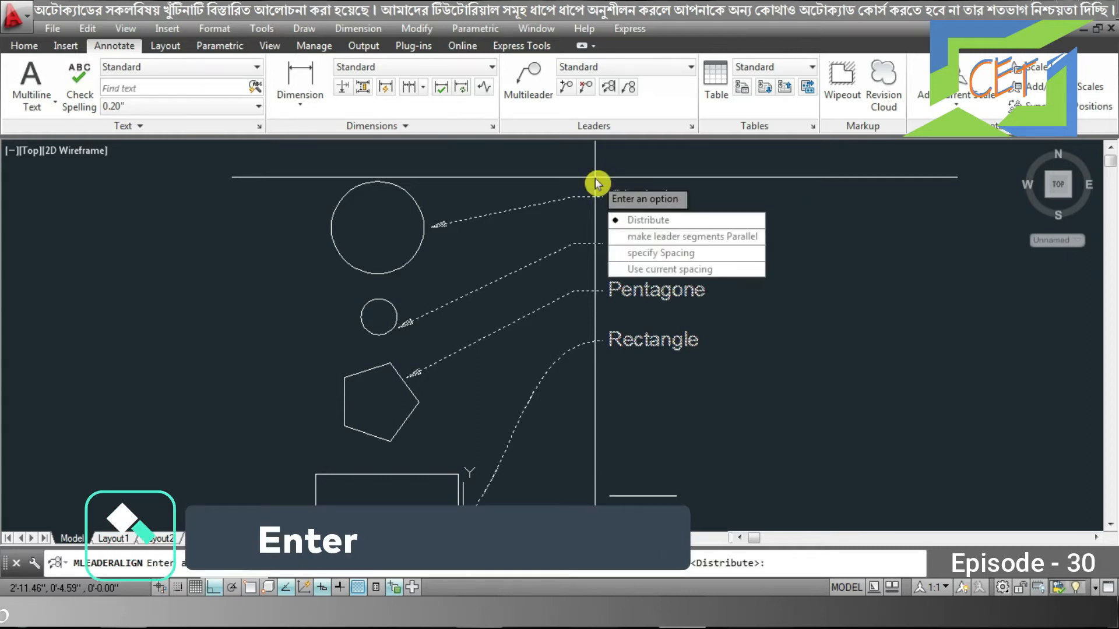
pyautogui.click(717, 239)
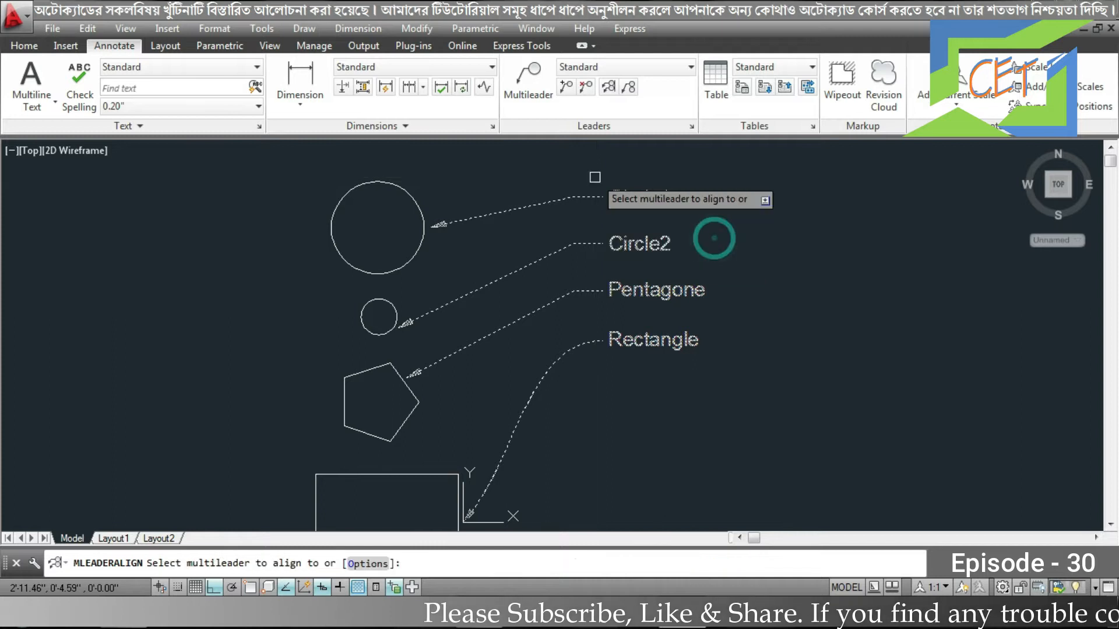
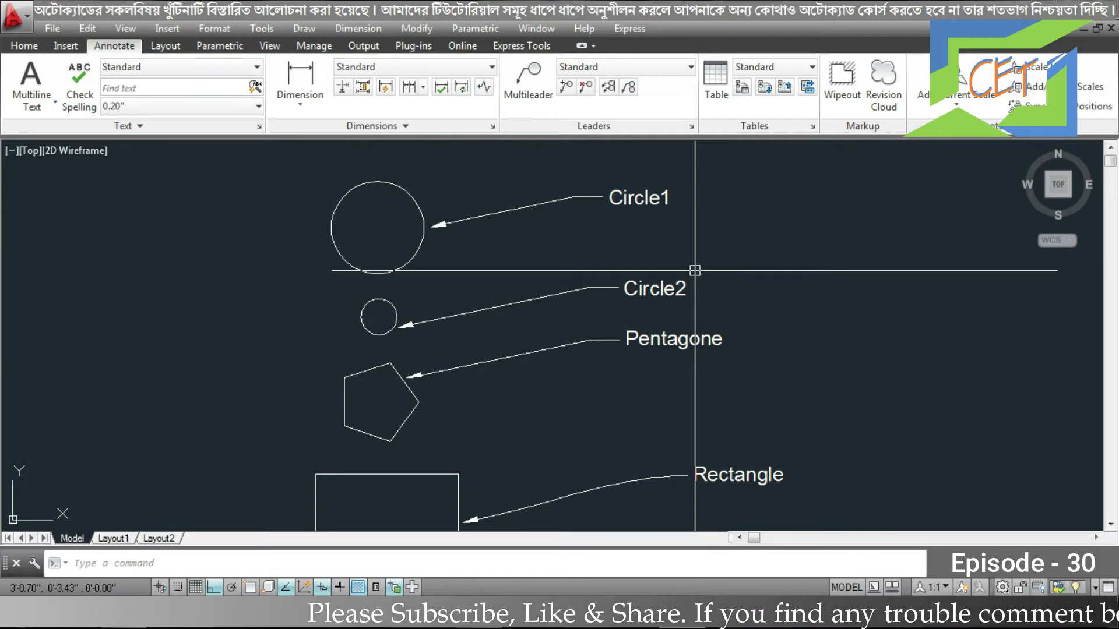
pyautogui.click(694, 270)
pyautogui.write('mls')
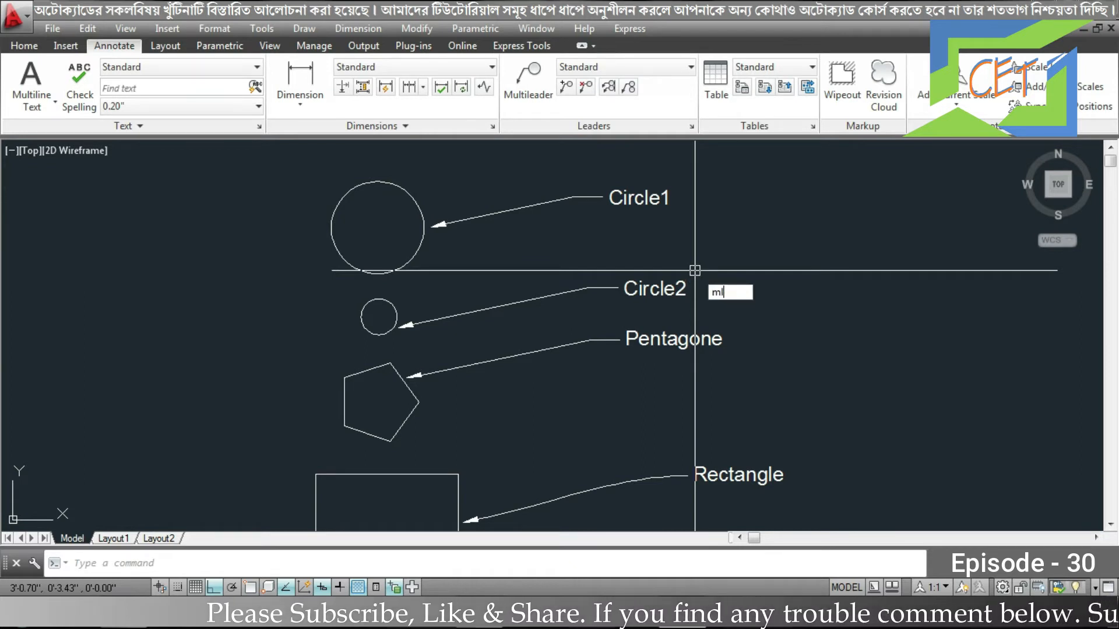
pyautogui.press('Return')
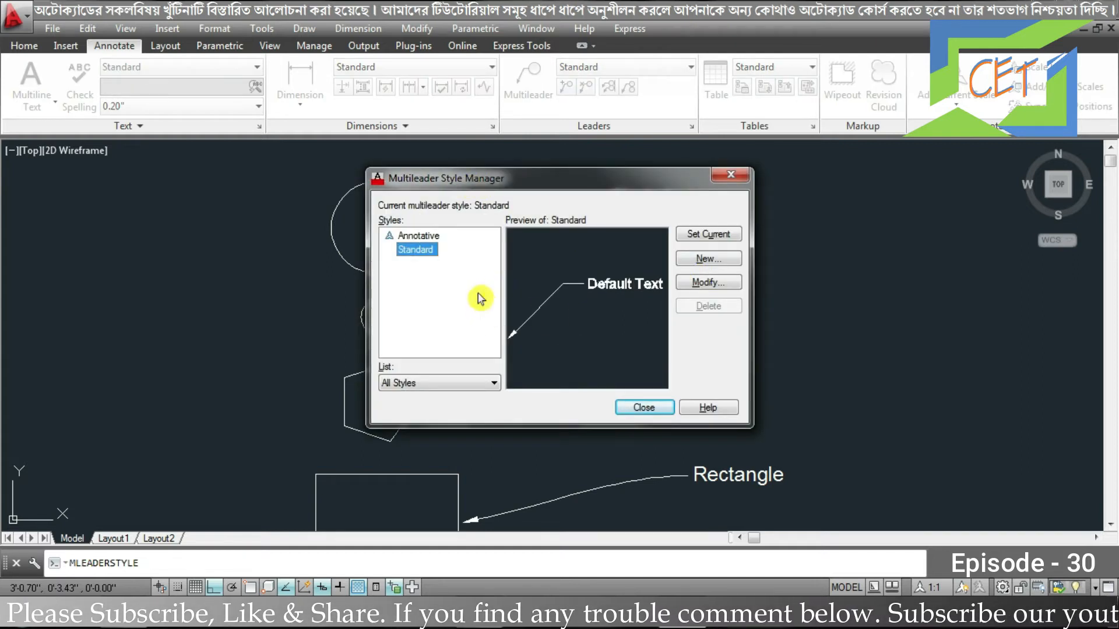
pyautogui.click(730, 175)
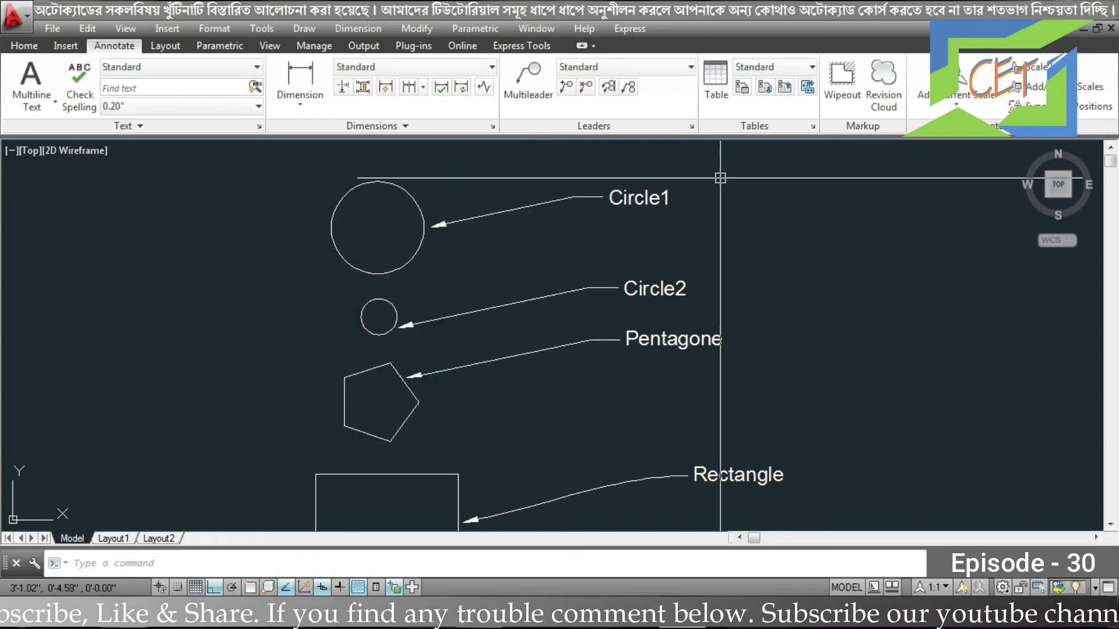
pyautogui.click(691, 126)
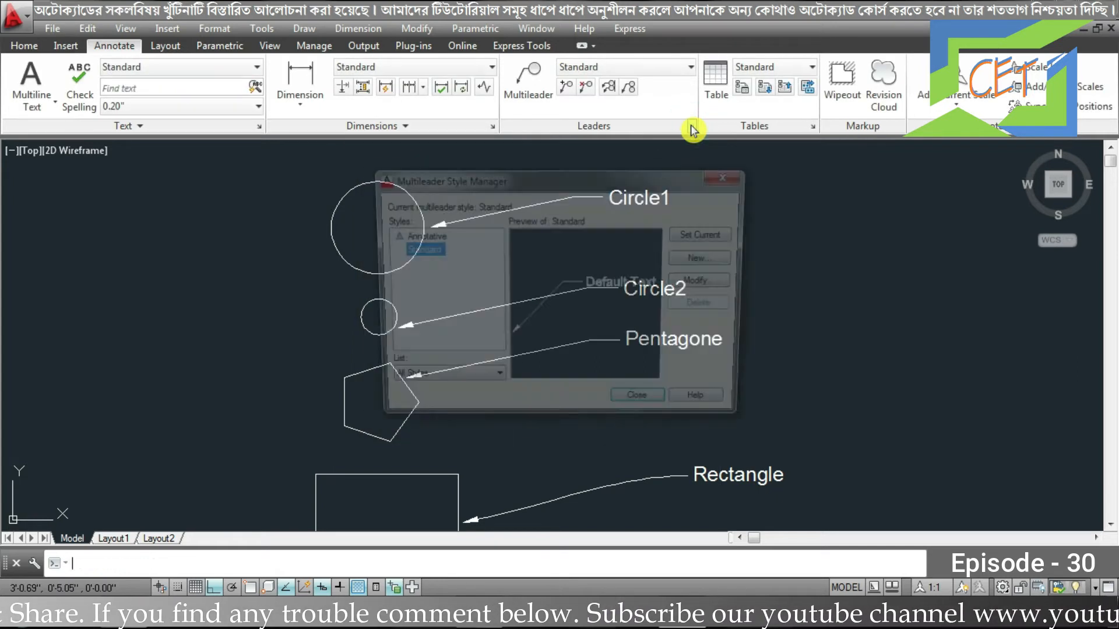
pyautogui.click(728, 181)
pyautogui.click(39, 50)
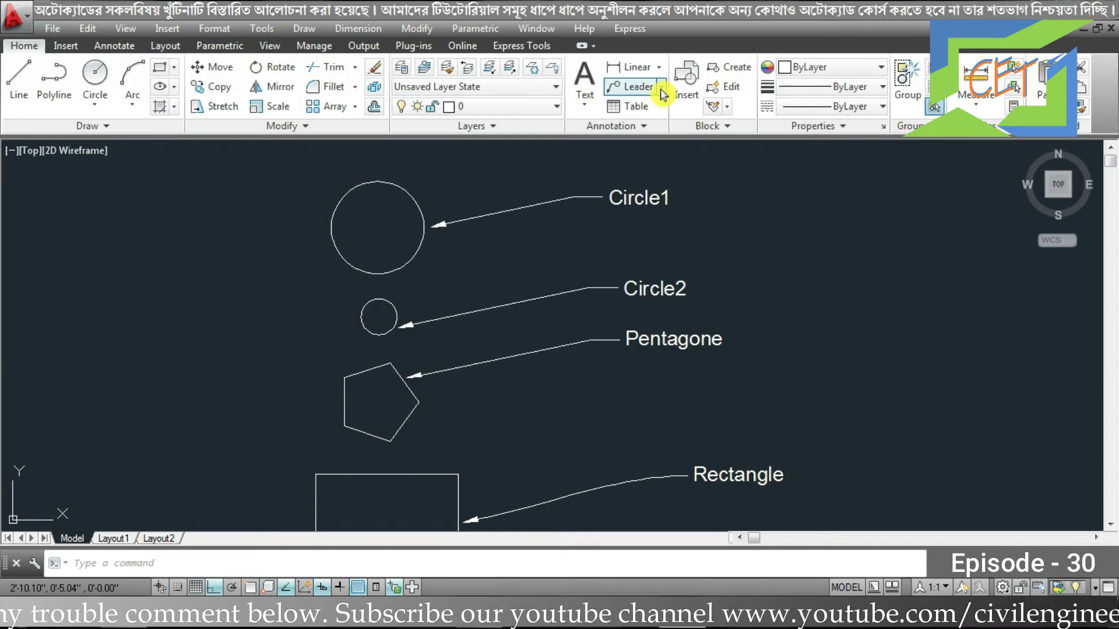
pyautogui.click(641, 127)
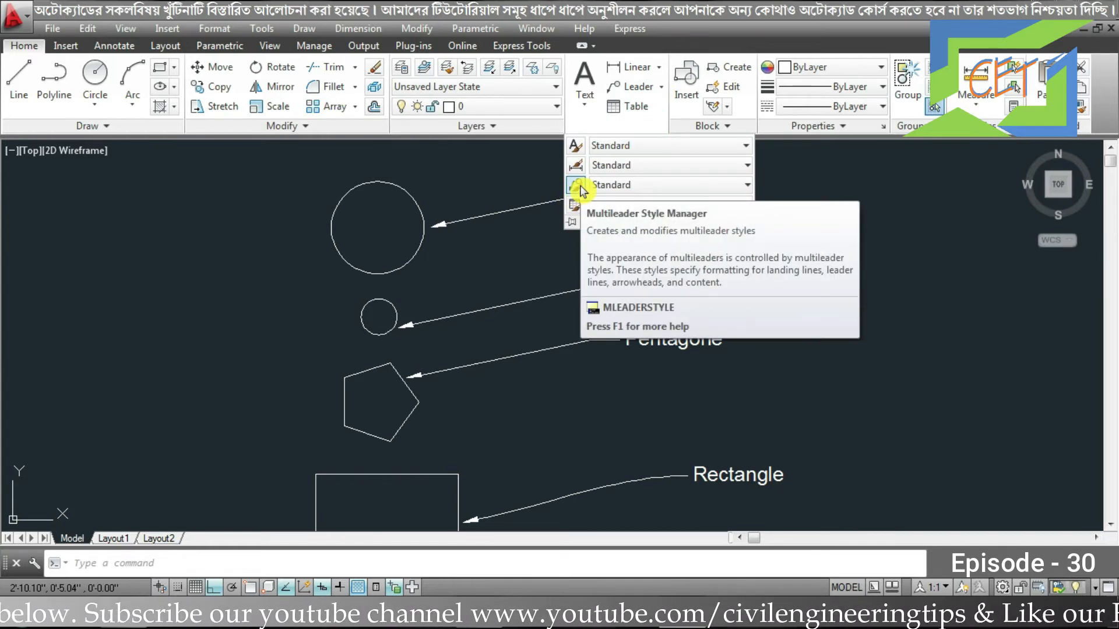
# Open the Standard multileader style for modification from the Multileader Style Manager.
pyautogui.click(214, 28)
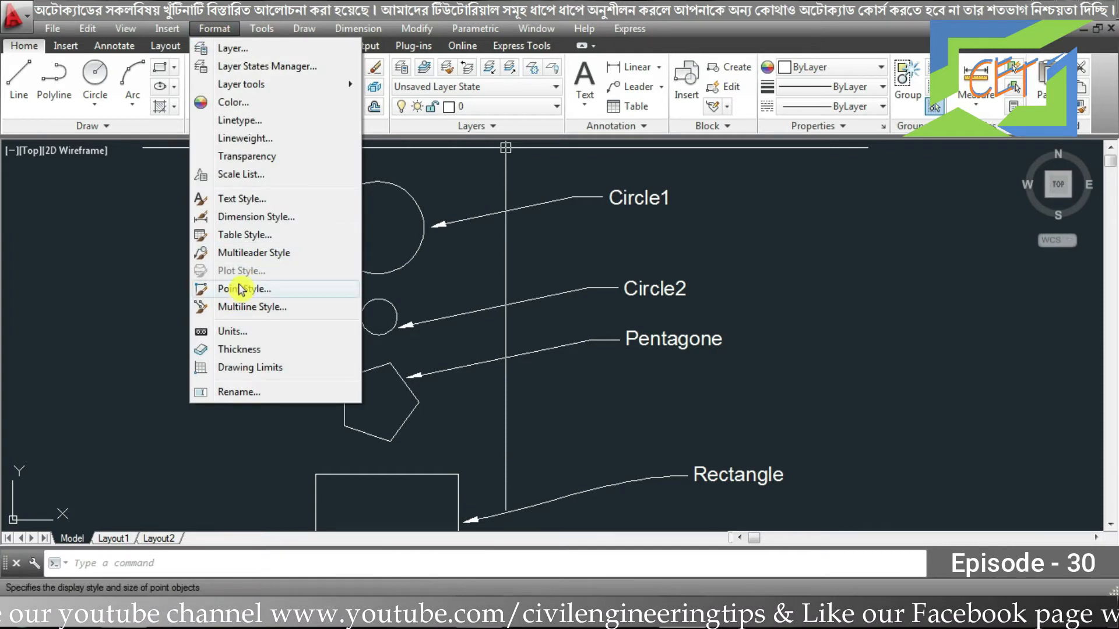
pyautogui.click(239, 253)
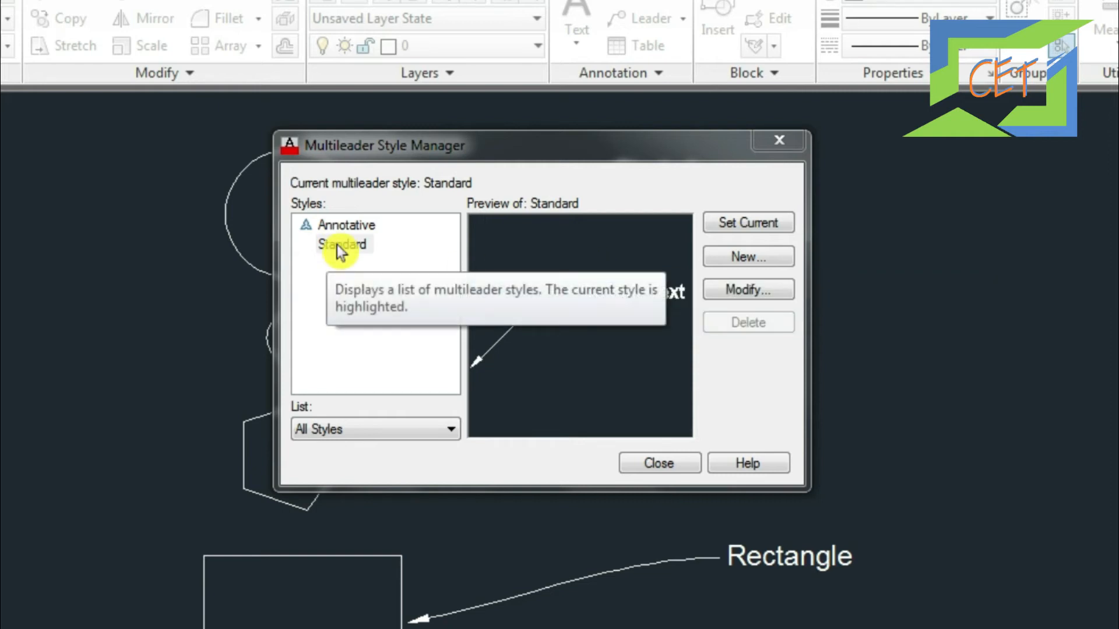
pyautogui.click(746, 256)
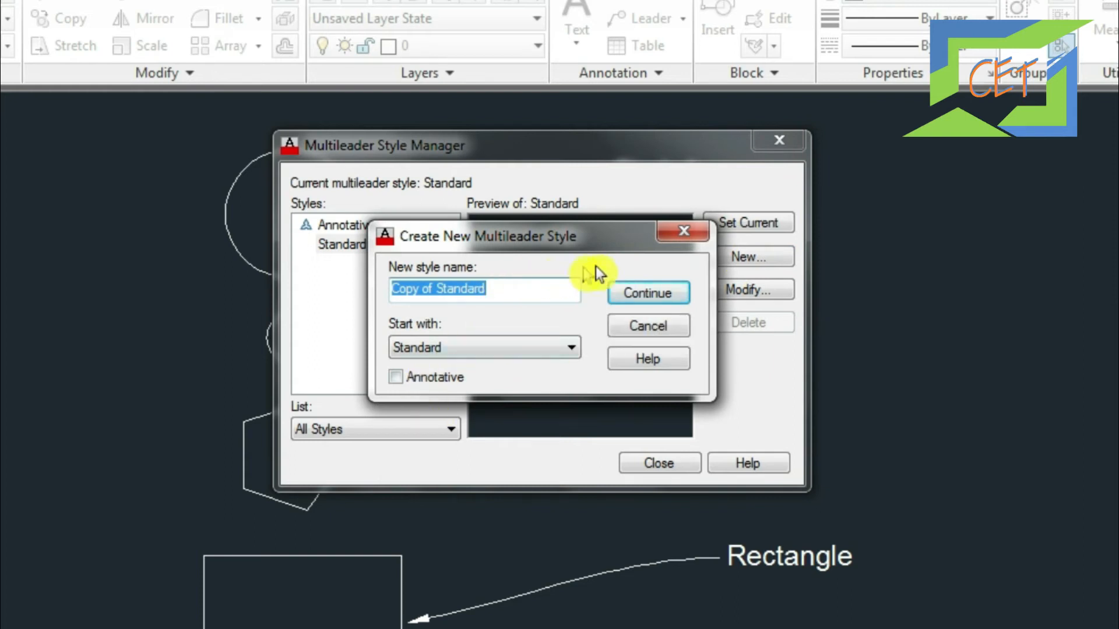
pyautogui.click(671, 232)
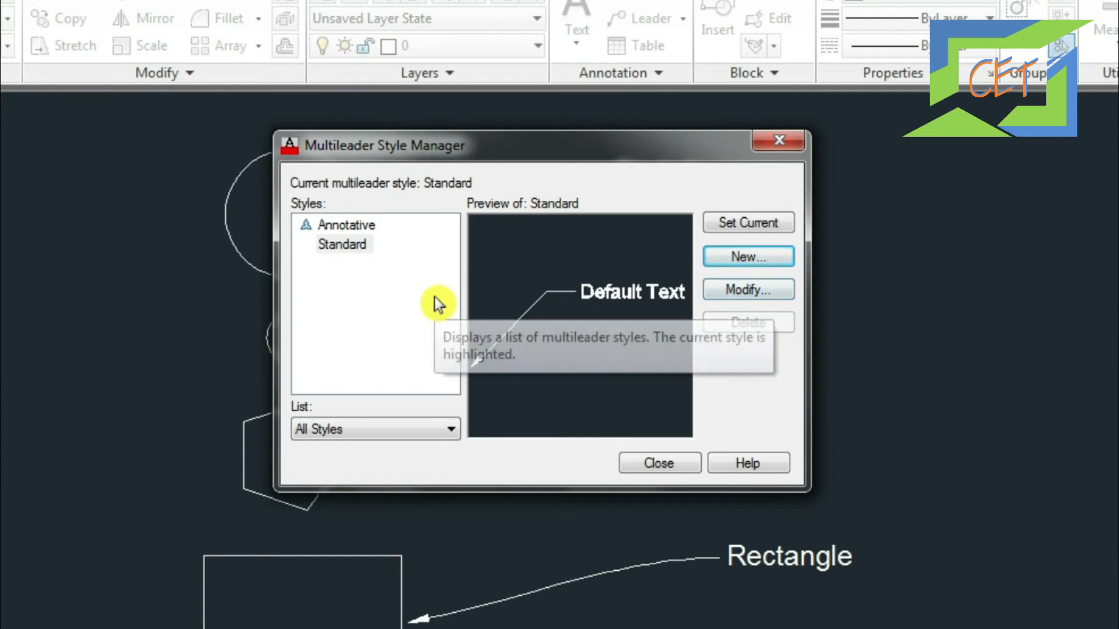
pyautogui.click(368, 277)
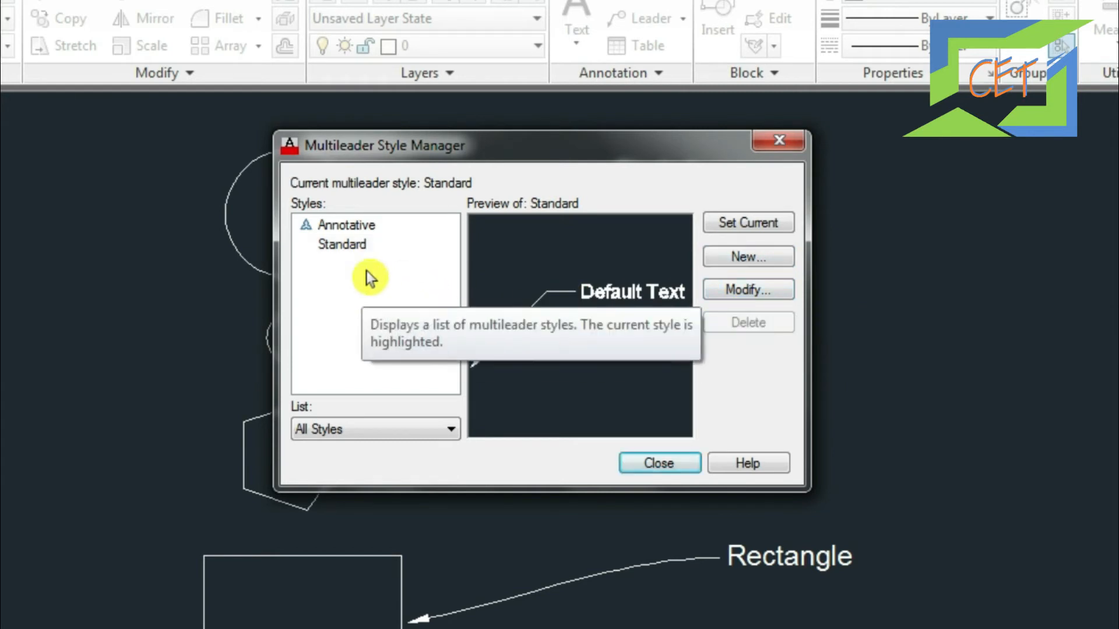
pyautogui.click(340, 246)
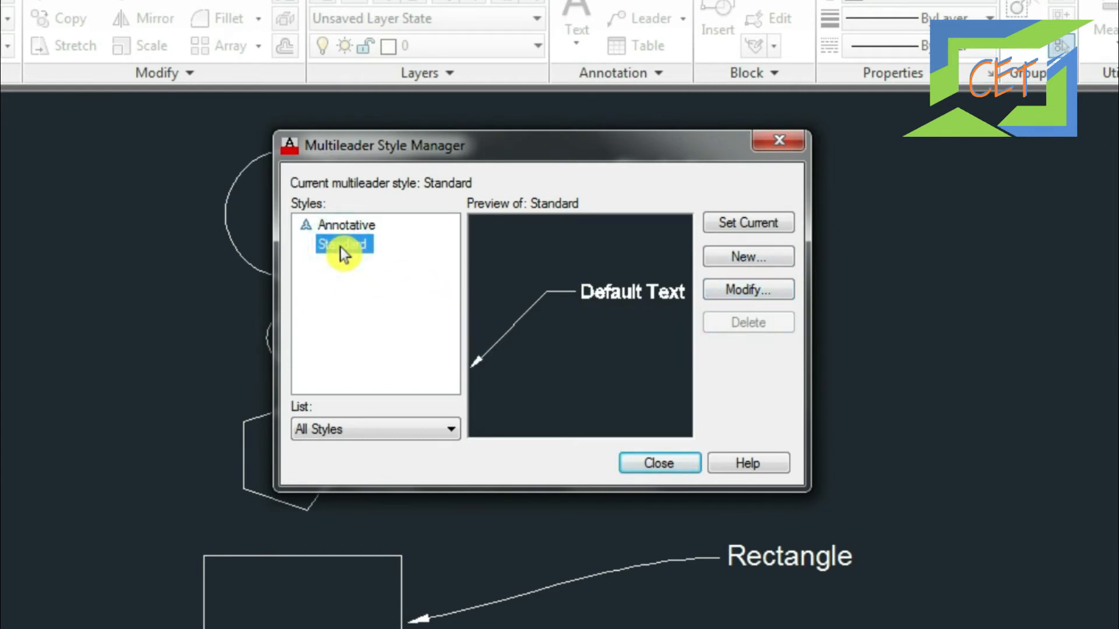
pyautogui.click(748, 290)
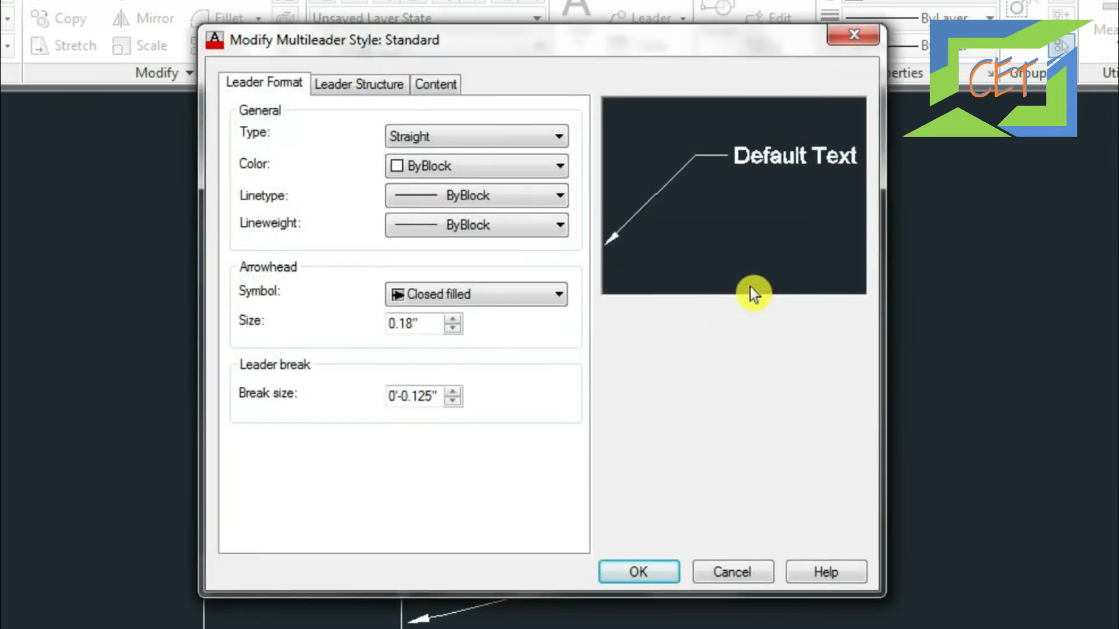
# Examine the Standard style's leader structure, content and leader format settings, including the available leader types, linetypes and lineweights.
pyautogui.click(336, 86)
pyautogui.click(444, 85)
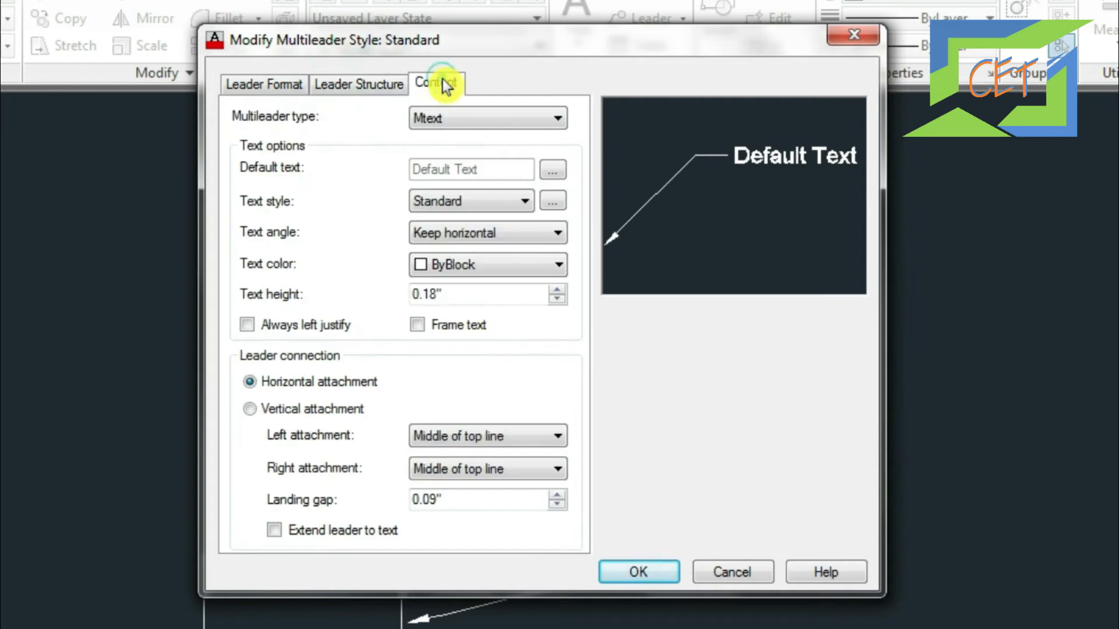
pyautogui.click(391, 86)
pyautogui.click(267, 86)
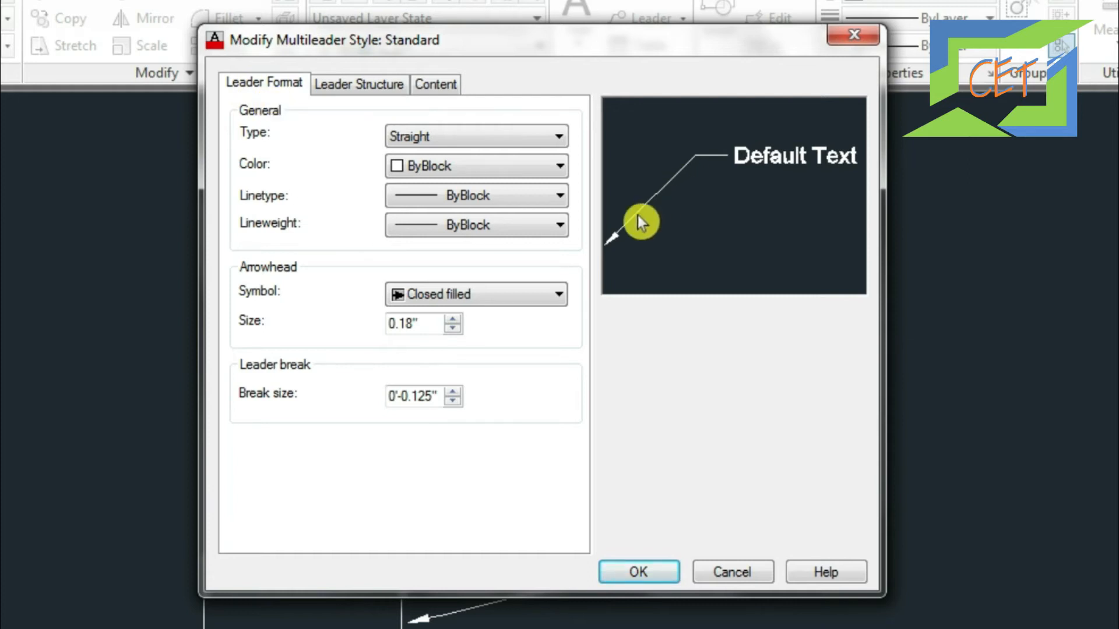
pyautogui.click(466, 141)
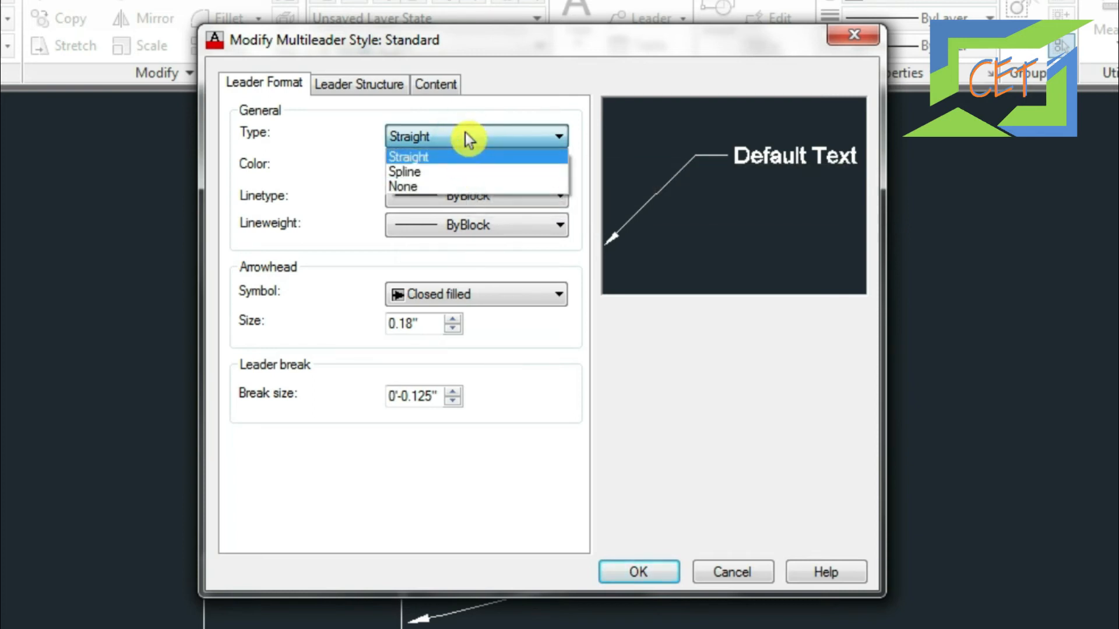
pyautogui.click(465, 132)
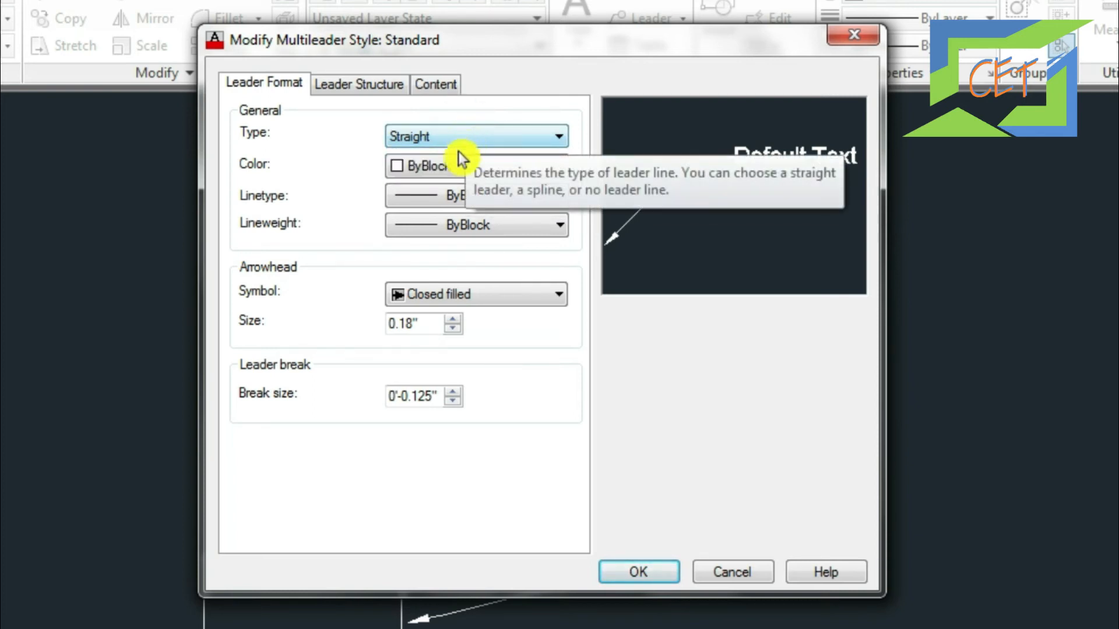
pyautogui.click(453, 192)
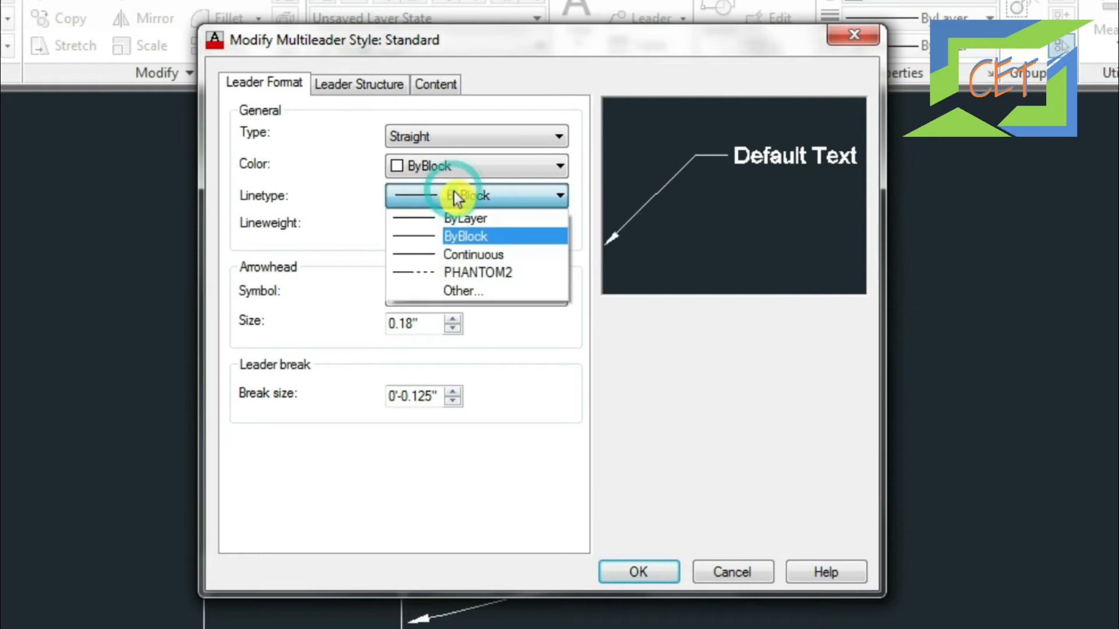
pyautogui.click(454, 194)
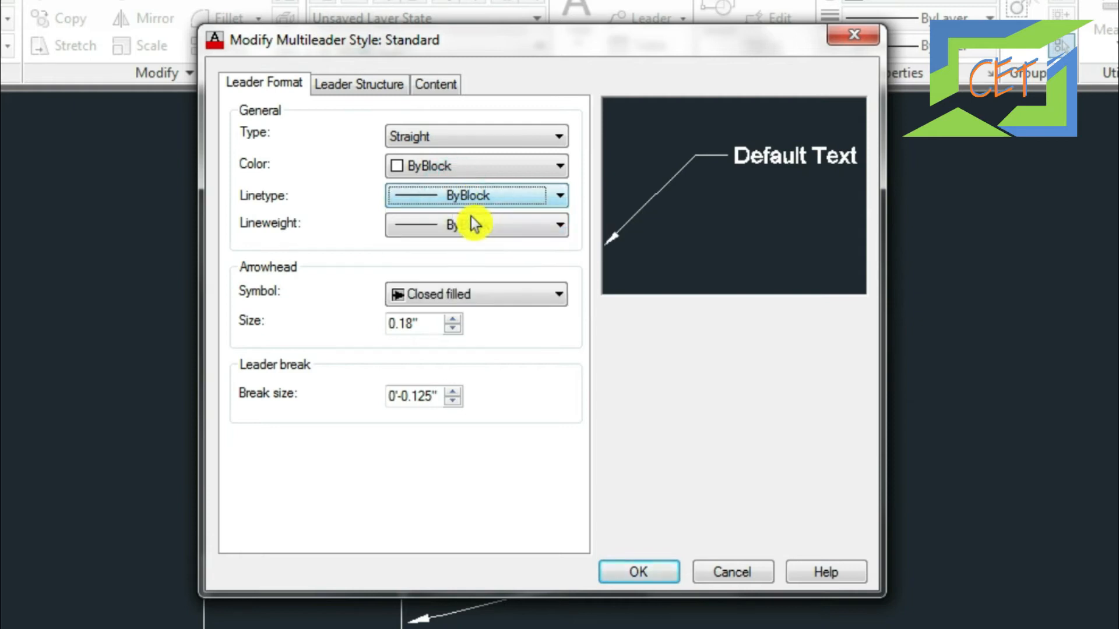
pyautogui.click(471, 223)
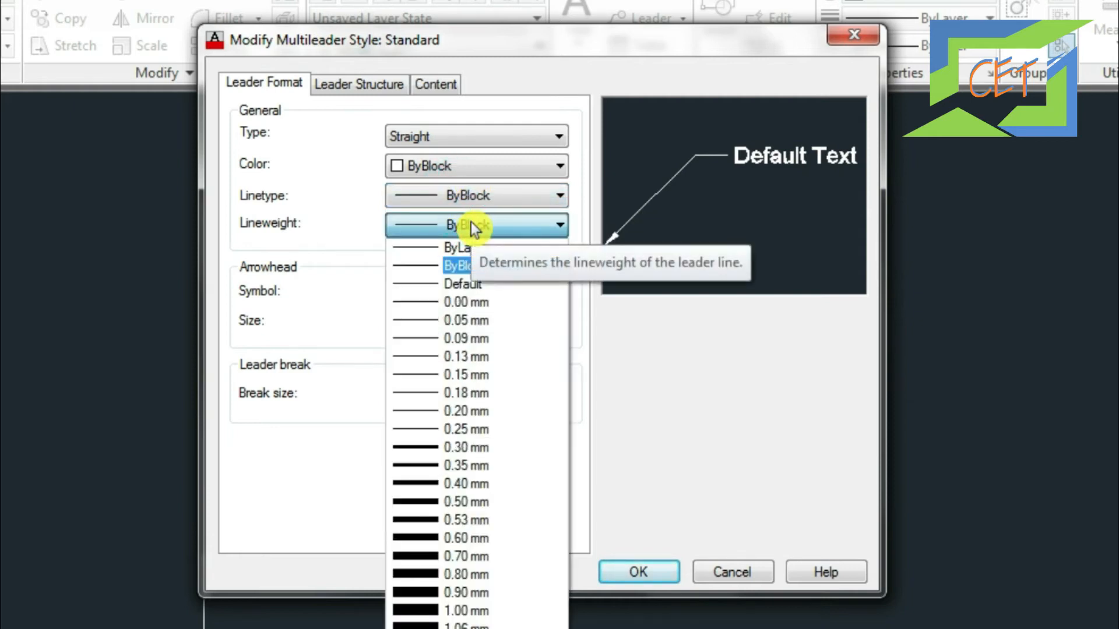
pyautogui.click(471, 223)
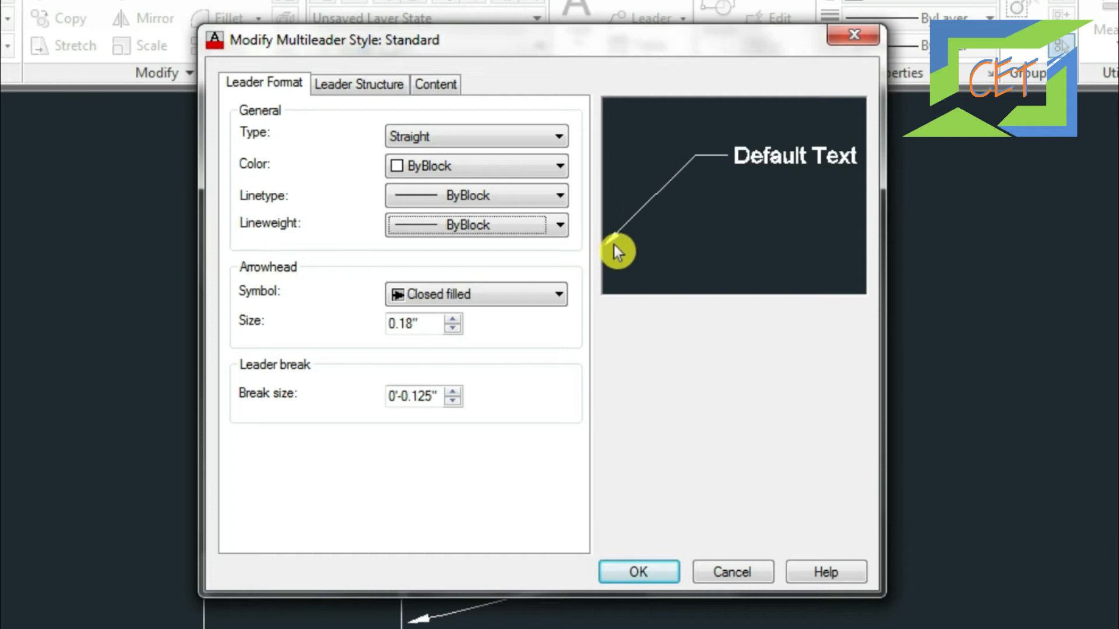
# Set the Standard multileader style's arrowhead symbol to Dot small and accept the style change.
pyautogui.click(473, 292)
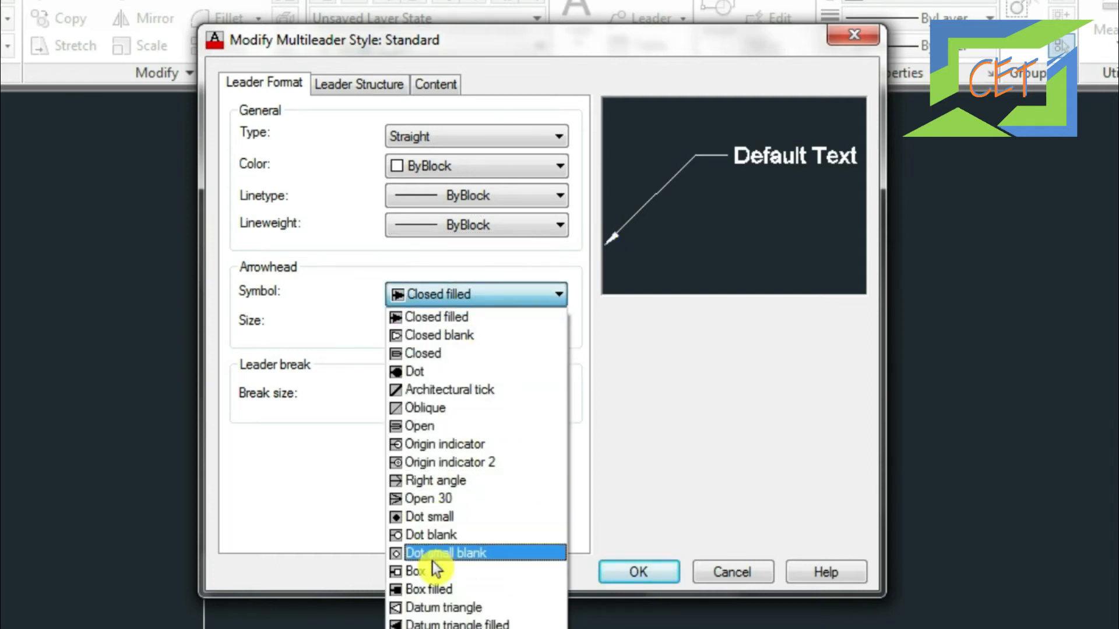
pyautogui.click(428, 517)
pyautogui.click(647, 574)
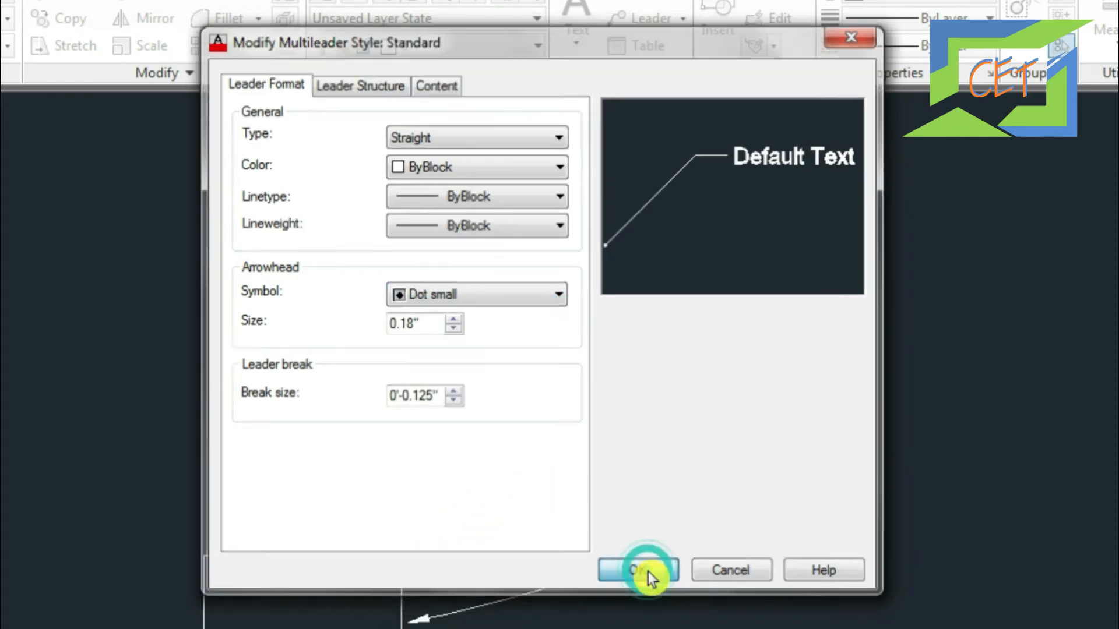
# Make the Standard multileader style current and close the Multileader Style Manager.
pyautogui.click(775, 223)
pyautogui.click(659, 464)
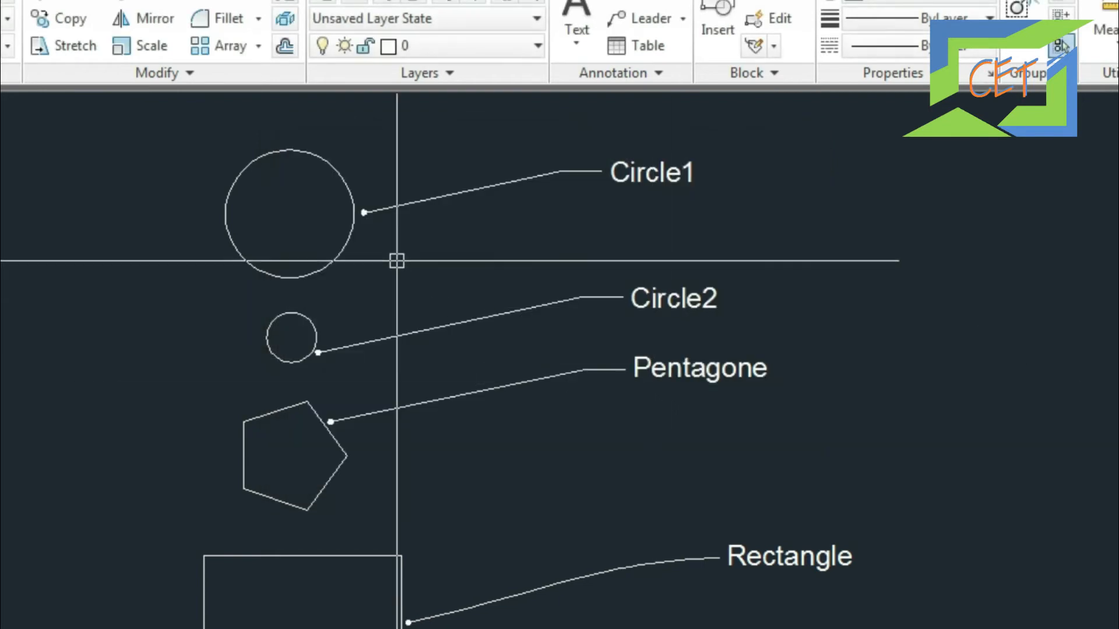
pyautogui.moveTo(401, 250); pyautogui.dragTo(409, 205, button='middle')
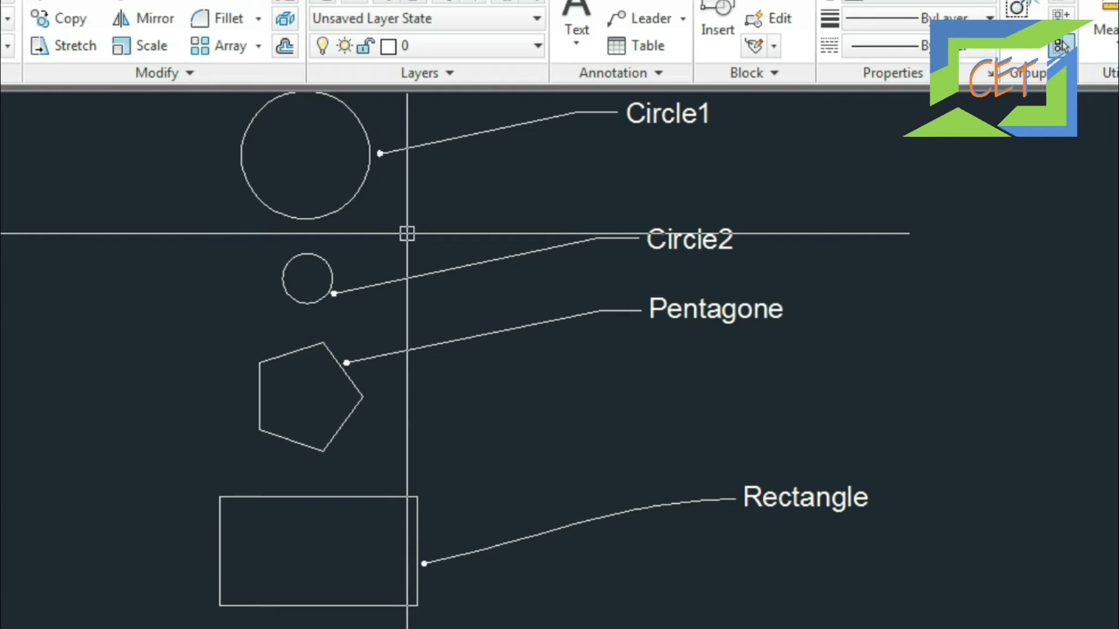
# Reopen the Standard multileader style for modification and set its arrowhead symbol to Closed filled.
pyautogui.write('mls')
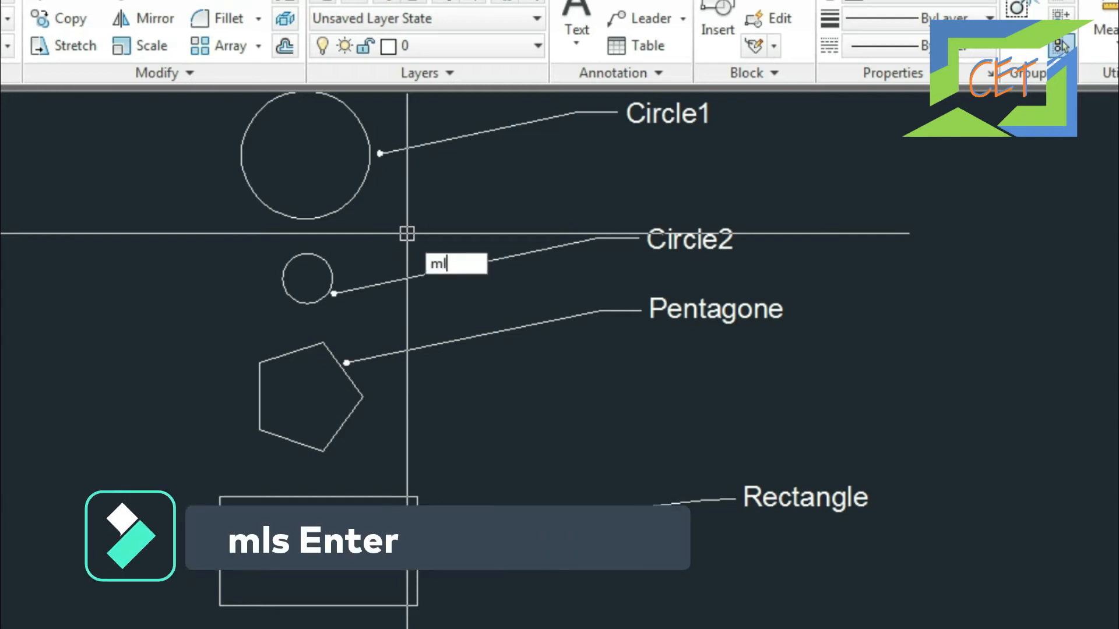
pyautogui.press('Return')
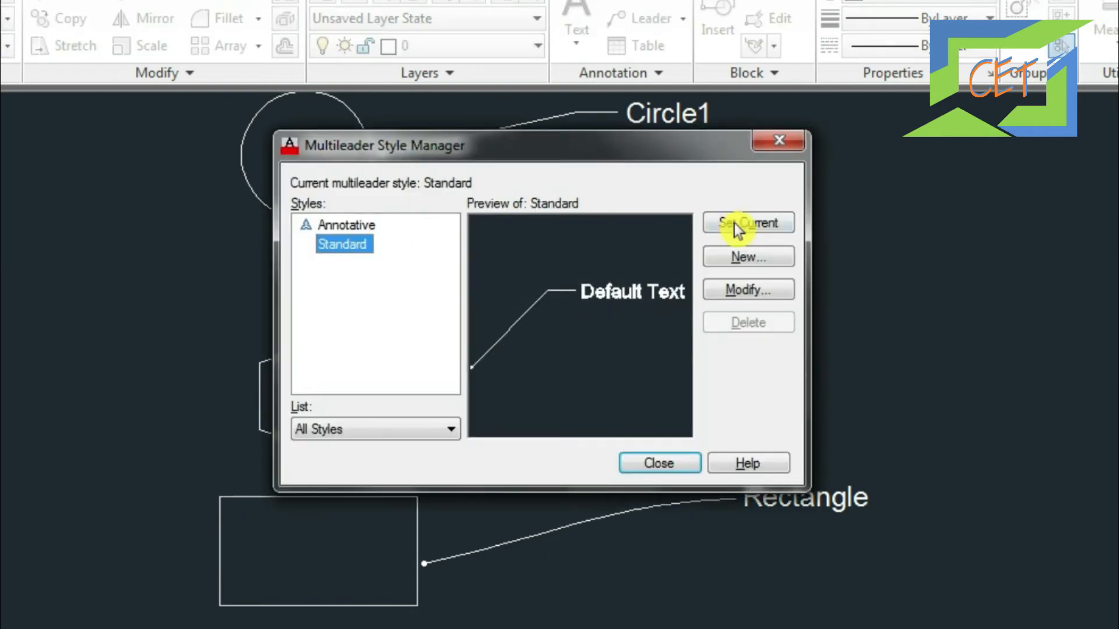
pyautogui.click(742, 289)
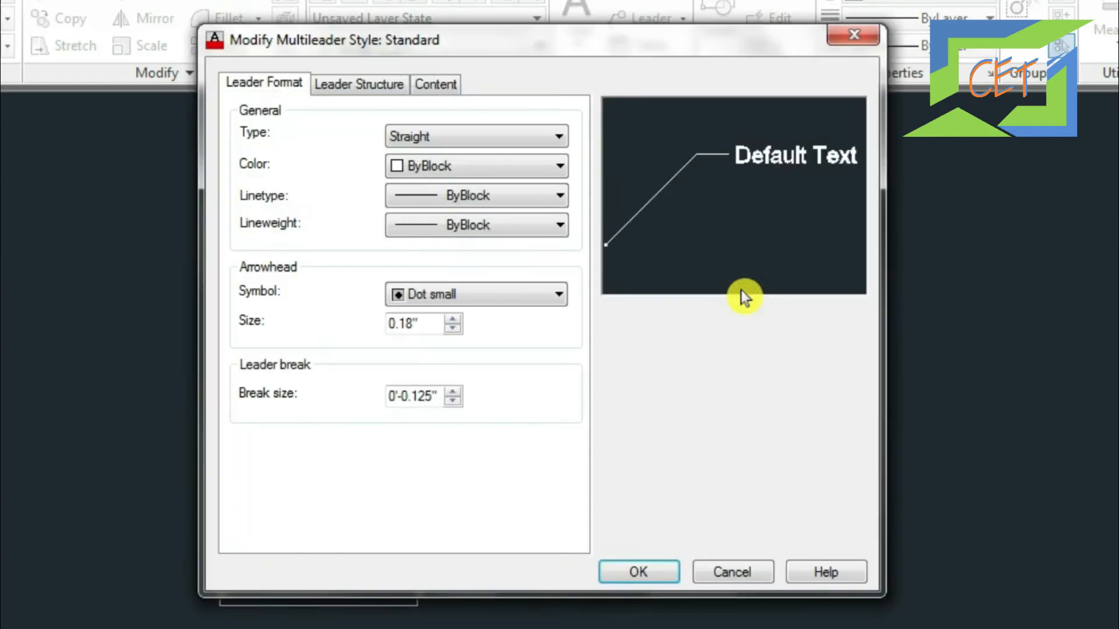
pyautogui.click(426, 296)
pyautogui.click(441, 316)
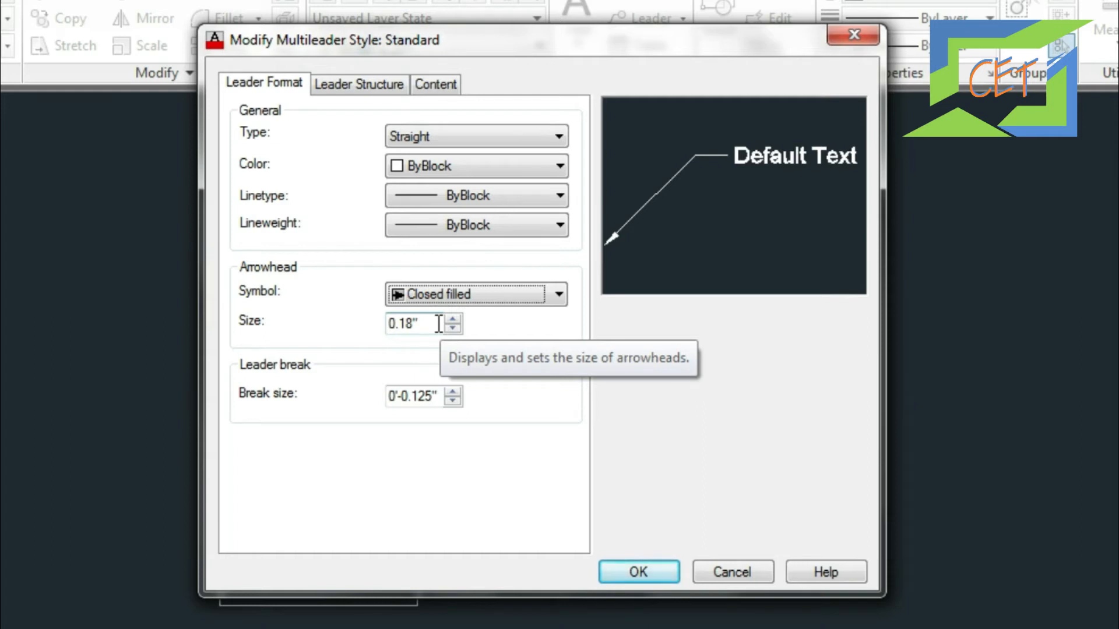
# Set the arrowhead size to 0.3", accept the style change, make Standard current and close the style manager.
pyautogui.moveTo(439, 323); pyautogui.dragTo(373, 324)
pyautogui.write('.')
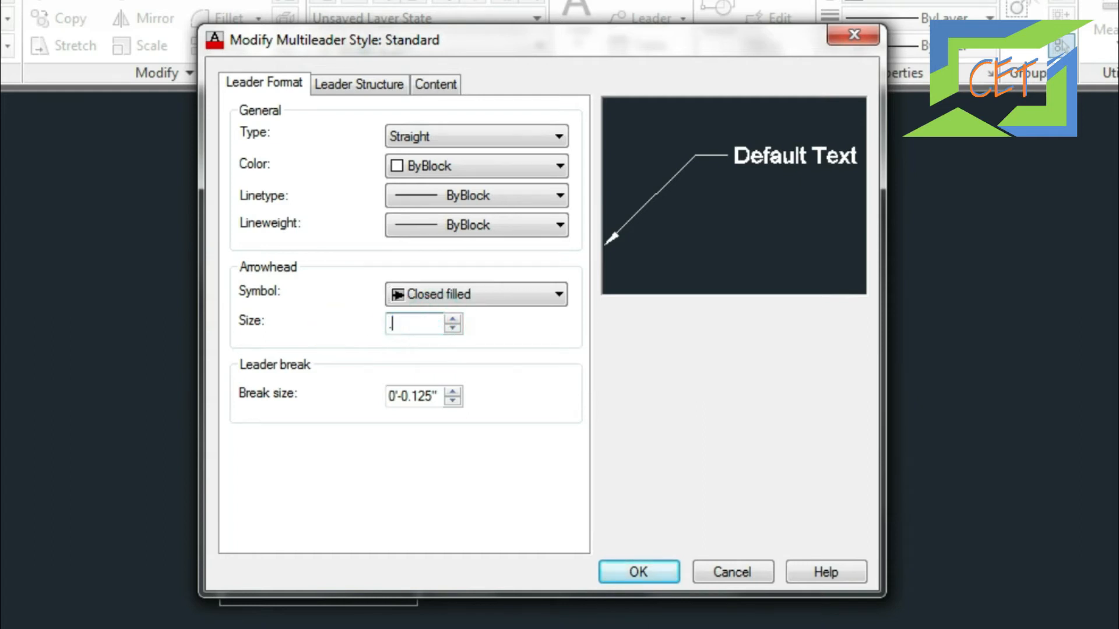
pyautogui.write('3"')
pyautogui.click(644, 573)
pyautogui.click(749, 223)
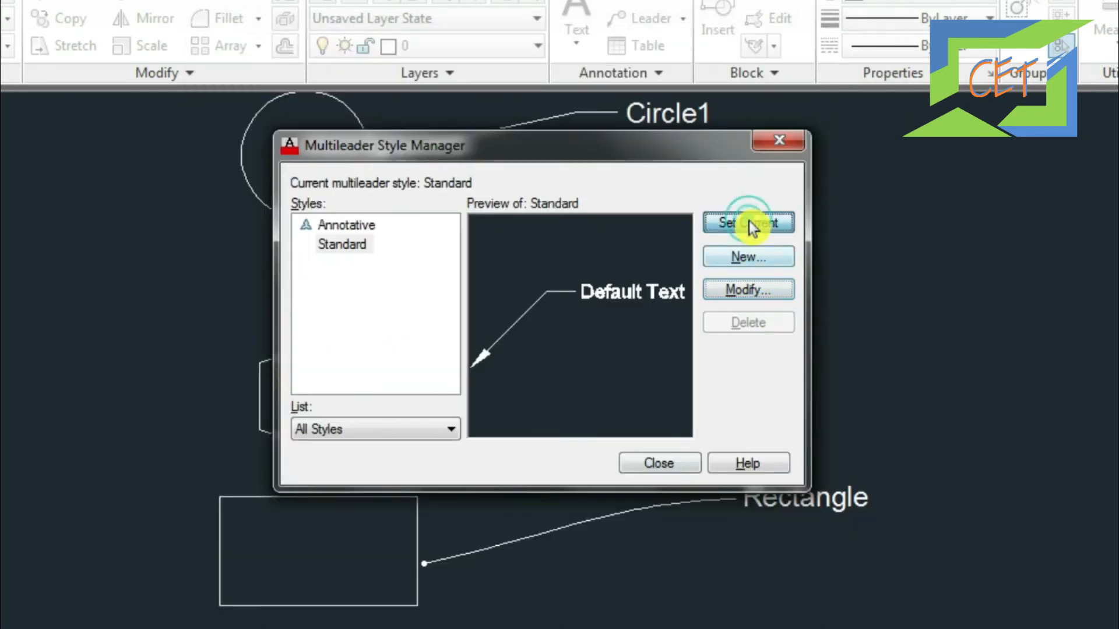
pyautogui.click(676, 463)
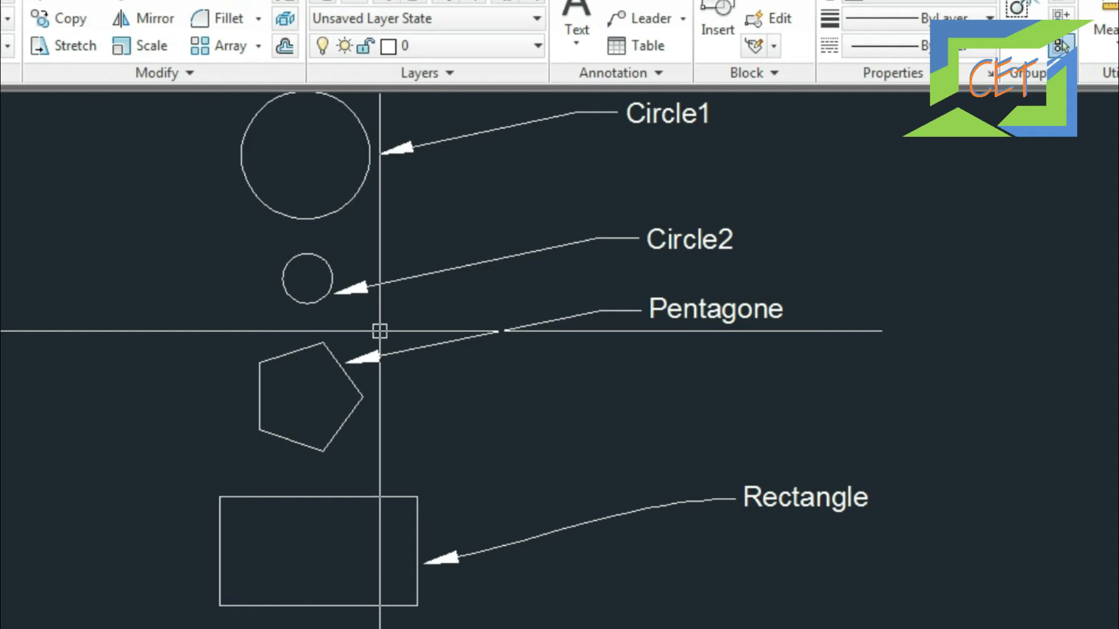
# Reopen the Standard multileader style for modification and set its arrowhead size to 0.18".
pyautogui.write('mls')
pyautogui.press('Return')
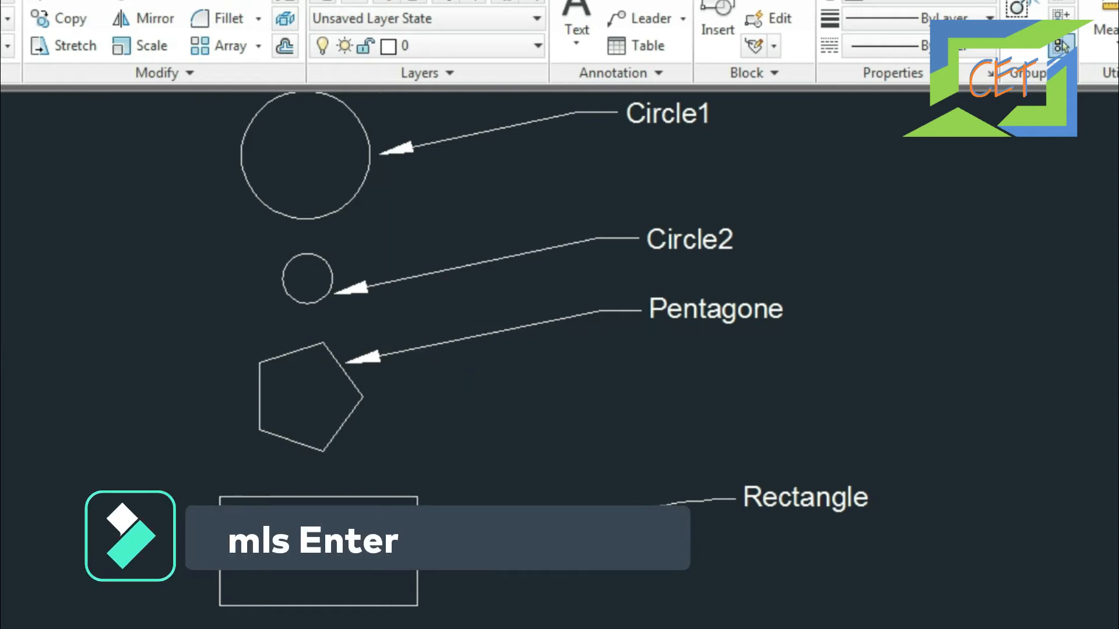
pyautogui.click(741, 288)
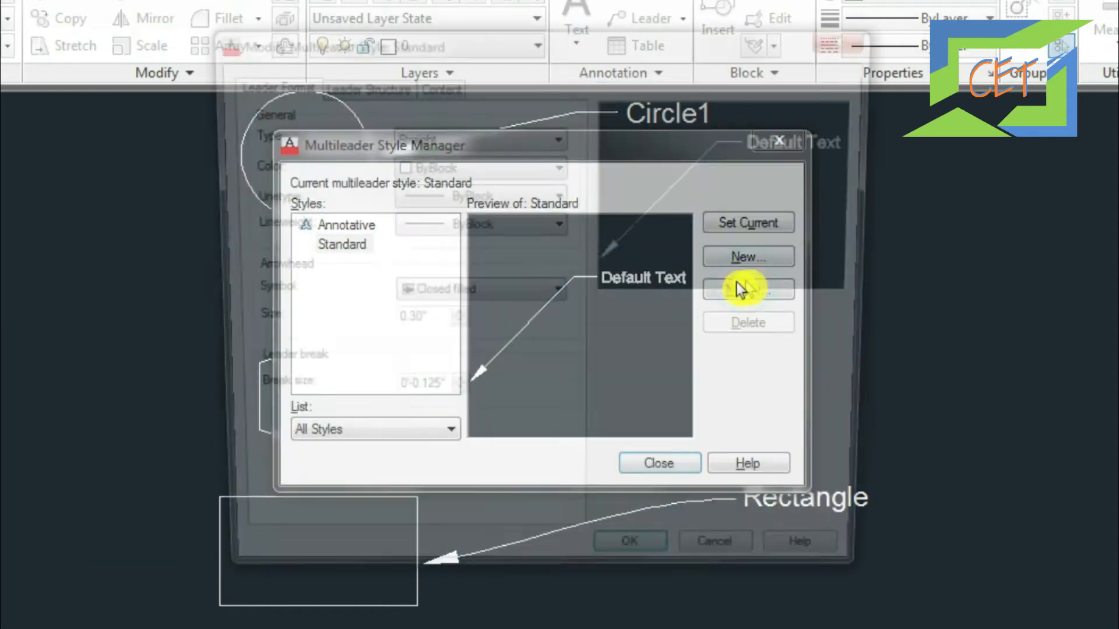
pyautogui.moveTo(428, 324); pyautogui.dragTo(368, 315)
pyautogui.write('.1')
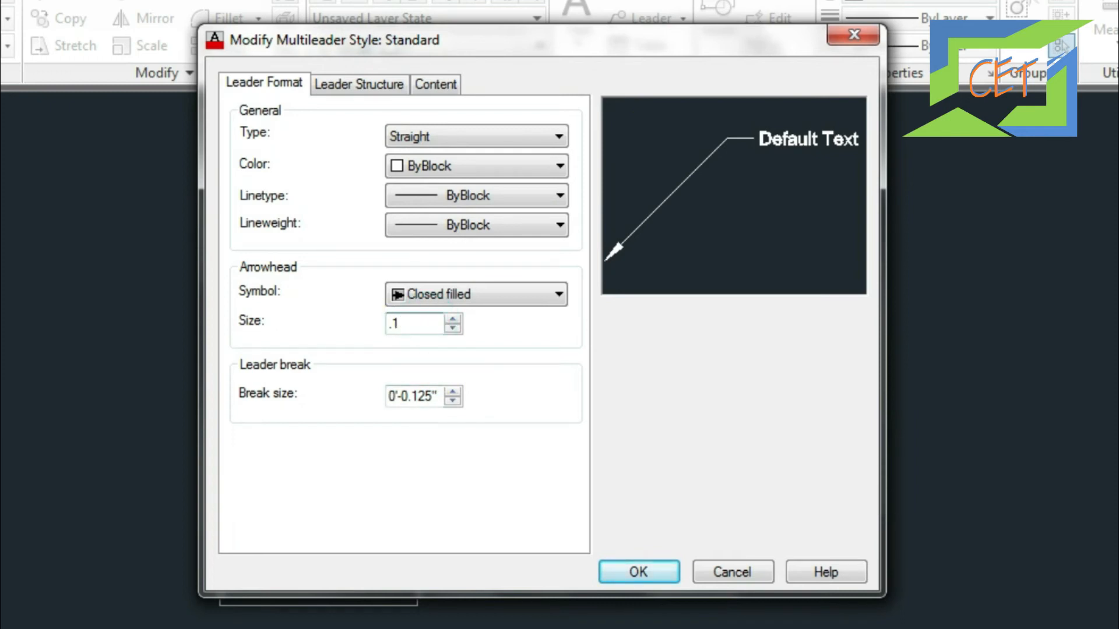
pyautogui.write('8"')
pyautogui.press('Tab')
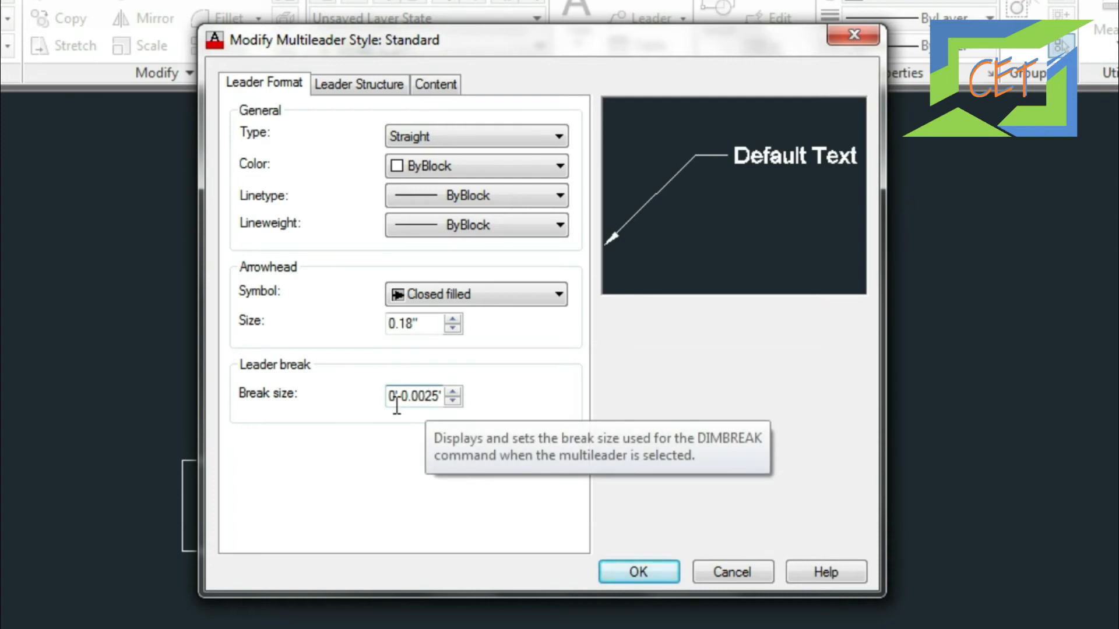
# Examine the style's leader structure and content settings, including the multileader type, available text styles and the Standard text style's properties.
pyautogui.click(338, 85)
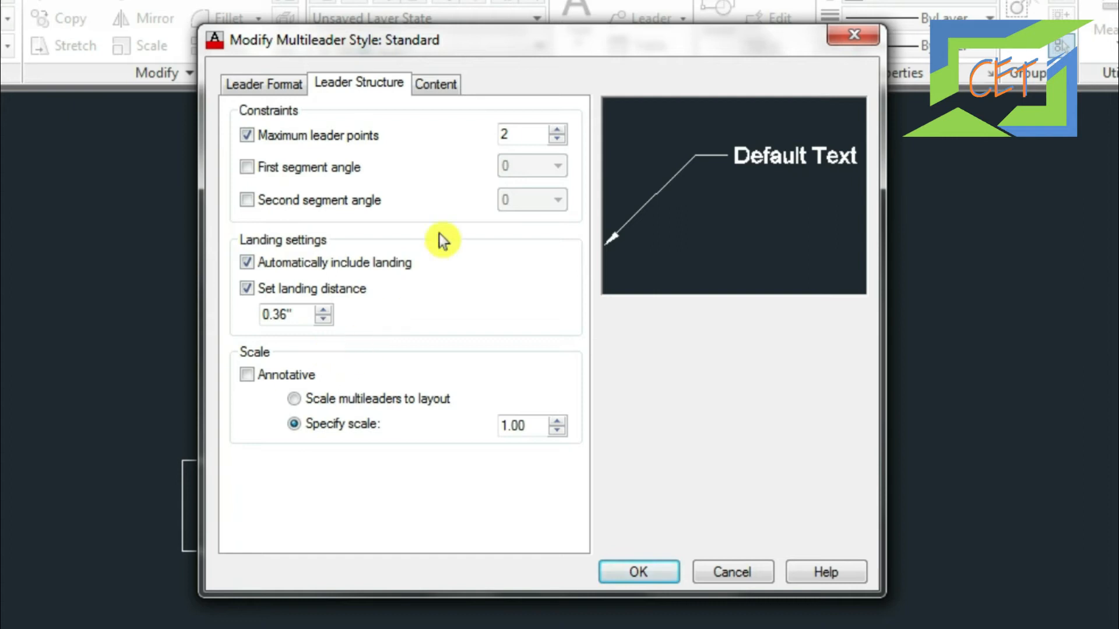
pyautogui.click(436, 85)
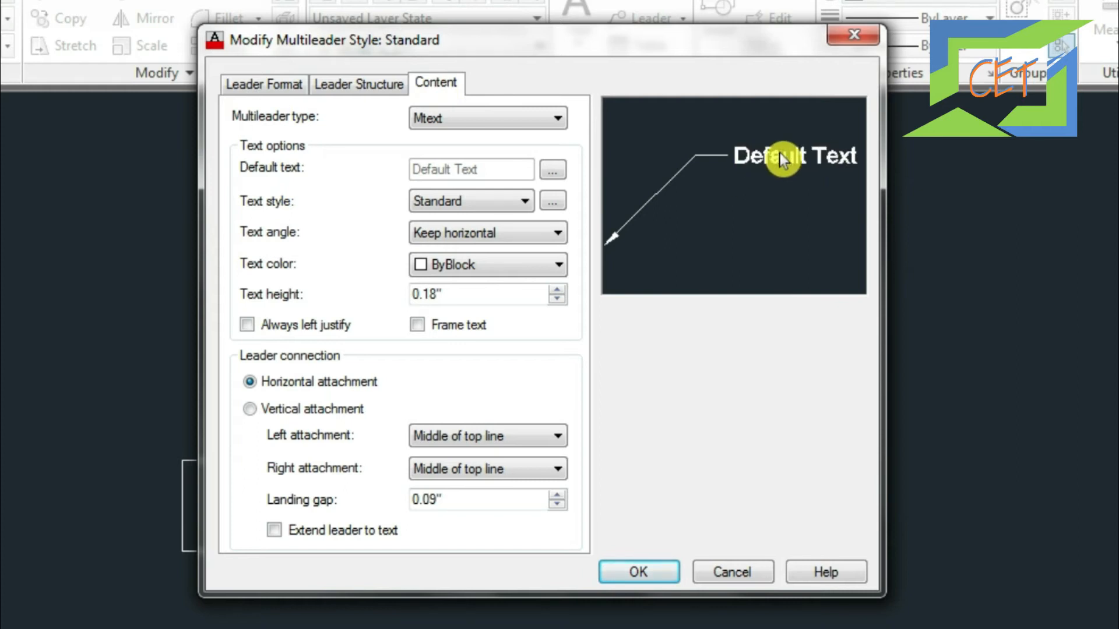
pyautogui.click(471, 115)
pyautogui.click(466, 121)
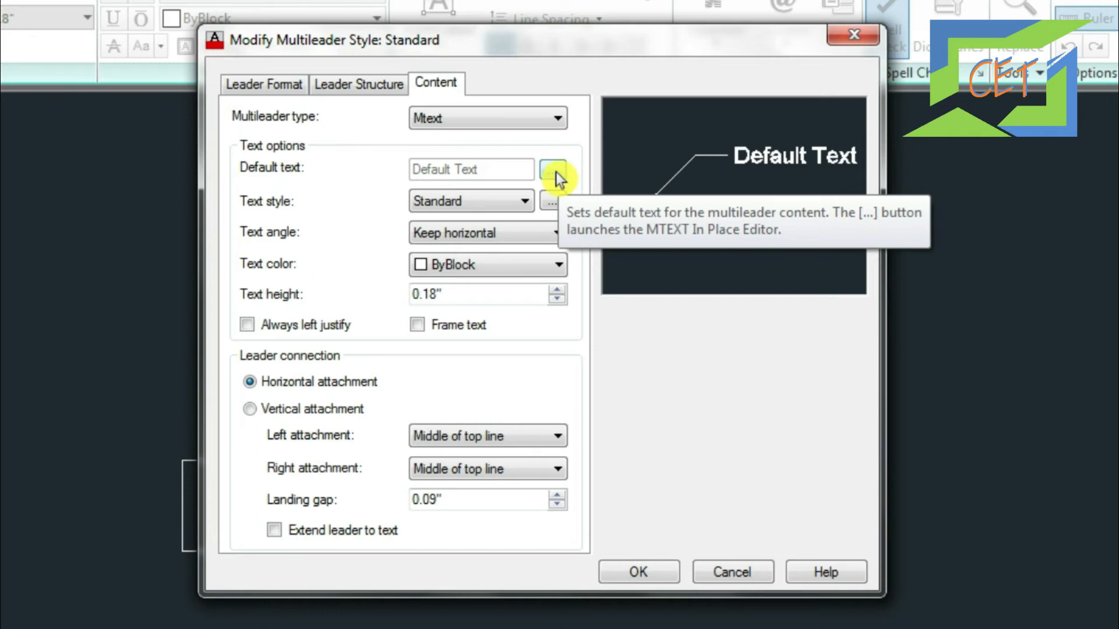
pyautogui.click(508, 197)
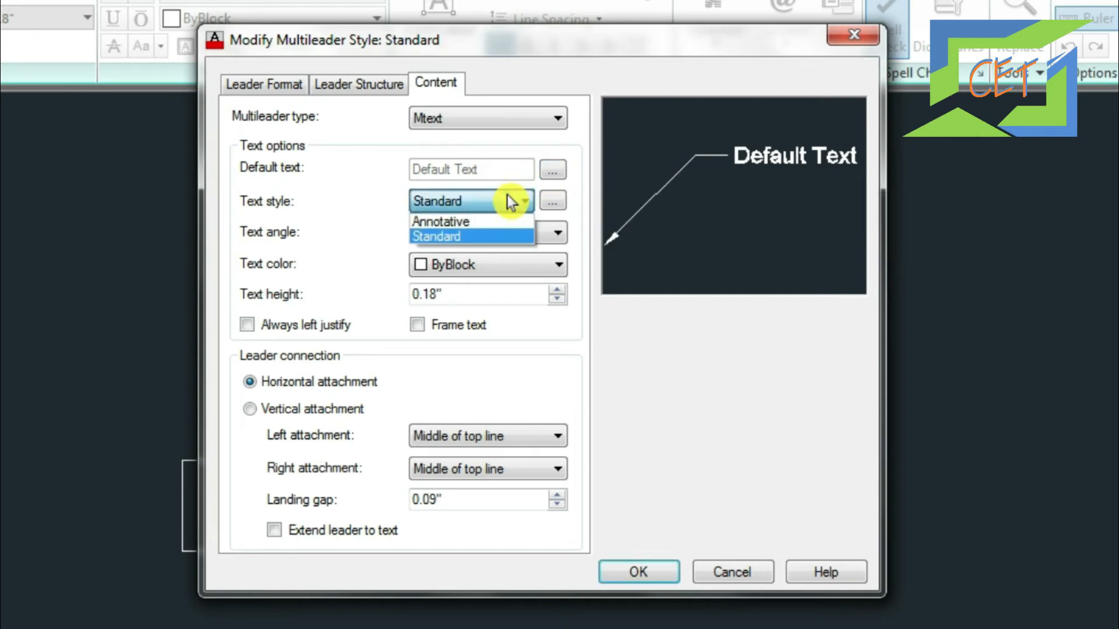
pyautogui.click(507, 198)
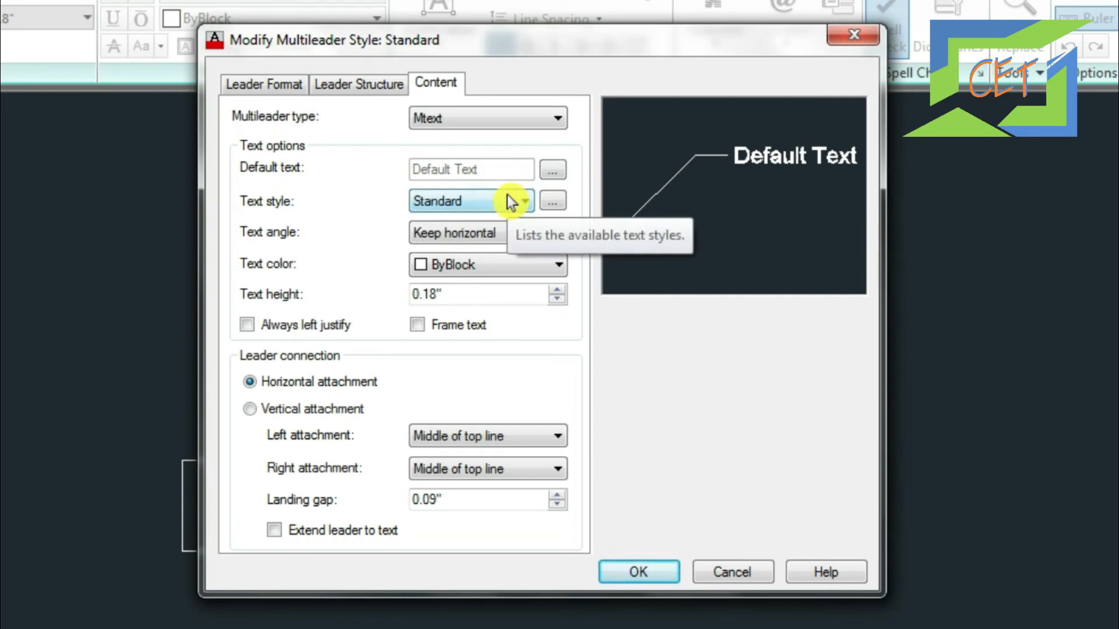
pyautogui.click(503, 198)
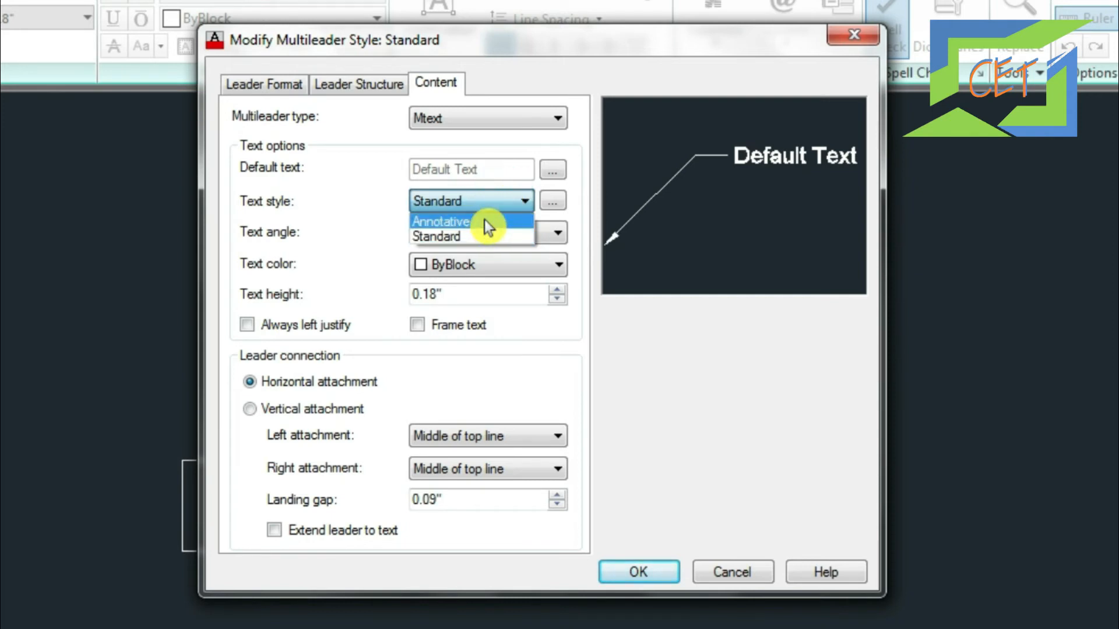
pyautogui.click(481, 234)
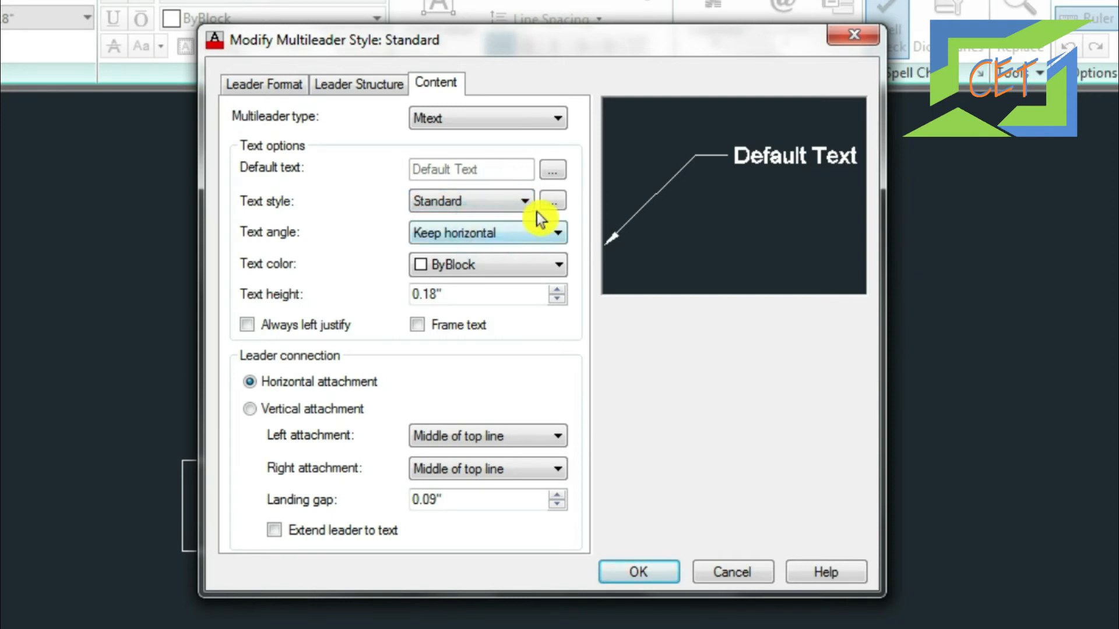
pyautogui.click(549, 203)
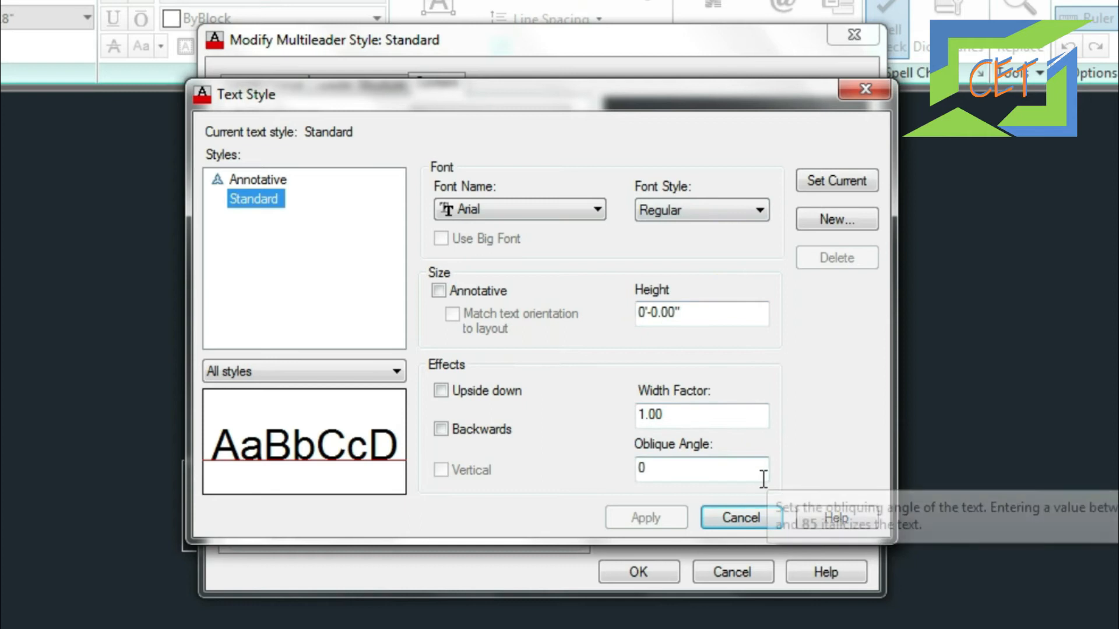
pyautogui.click(748, 519)
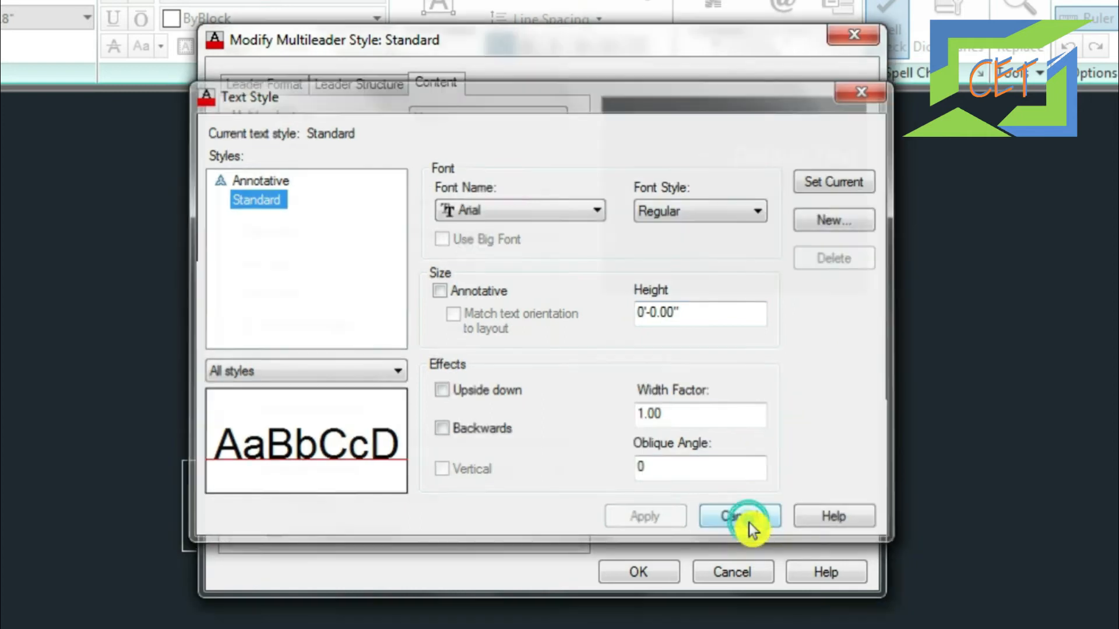
# Review the text angle and text color options, and preview framed text before turning the frame off.
pyautogui.click(438, 231)
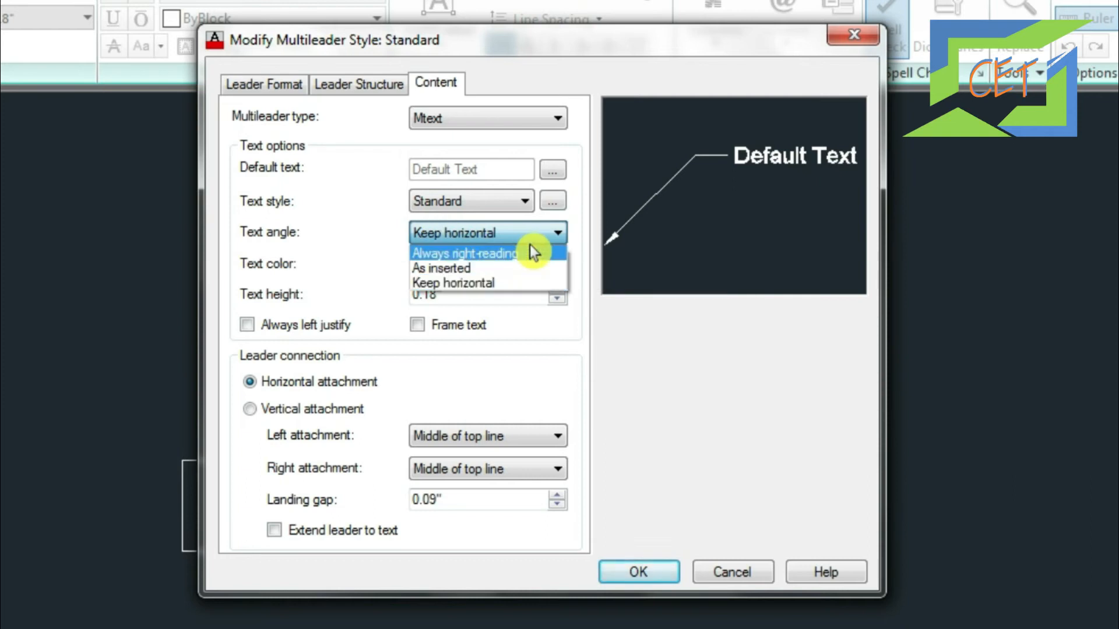
pyautogui.click(494, 281)
pyautogui.click(482, 264)
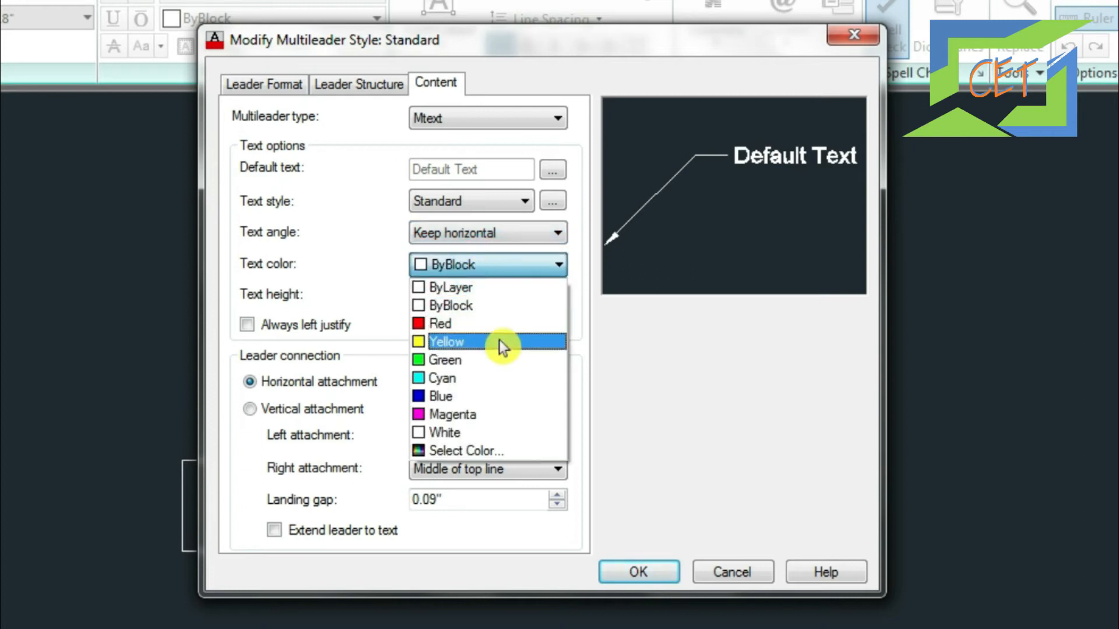
pyautogui.click(506, 261)
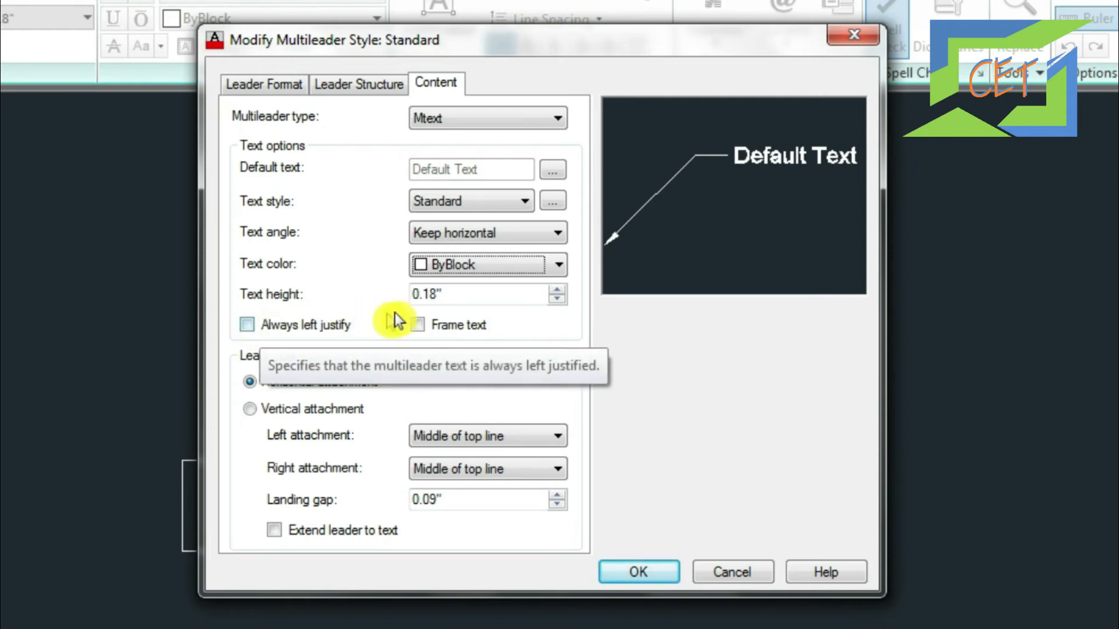
pyautogui.click(417, 326)
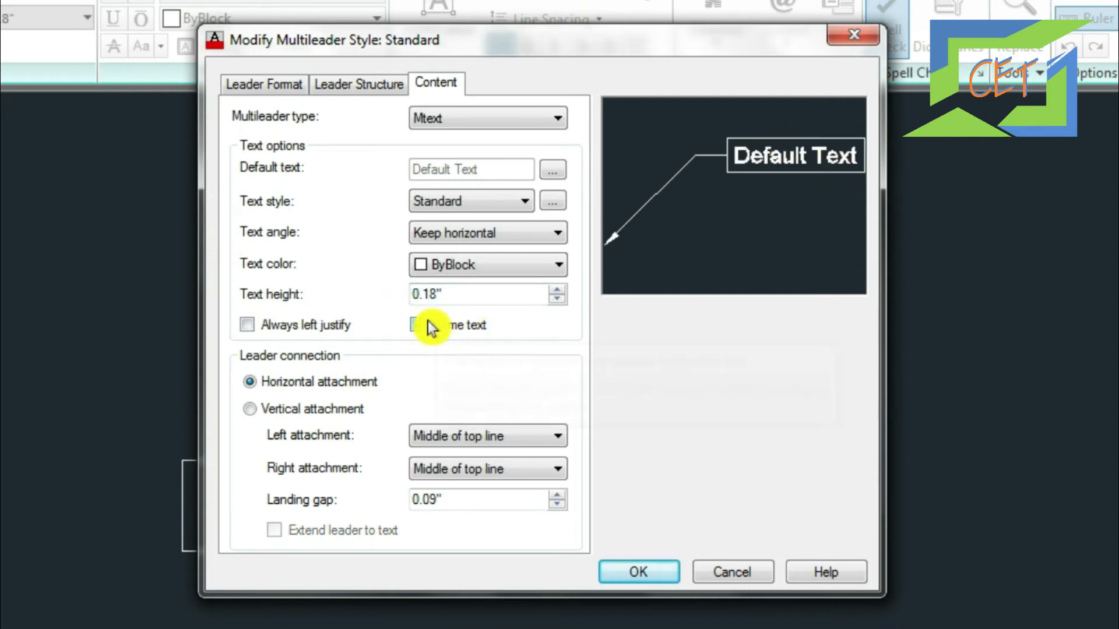
pyautogui.click(417, 325)
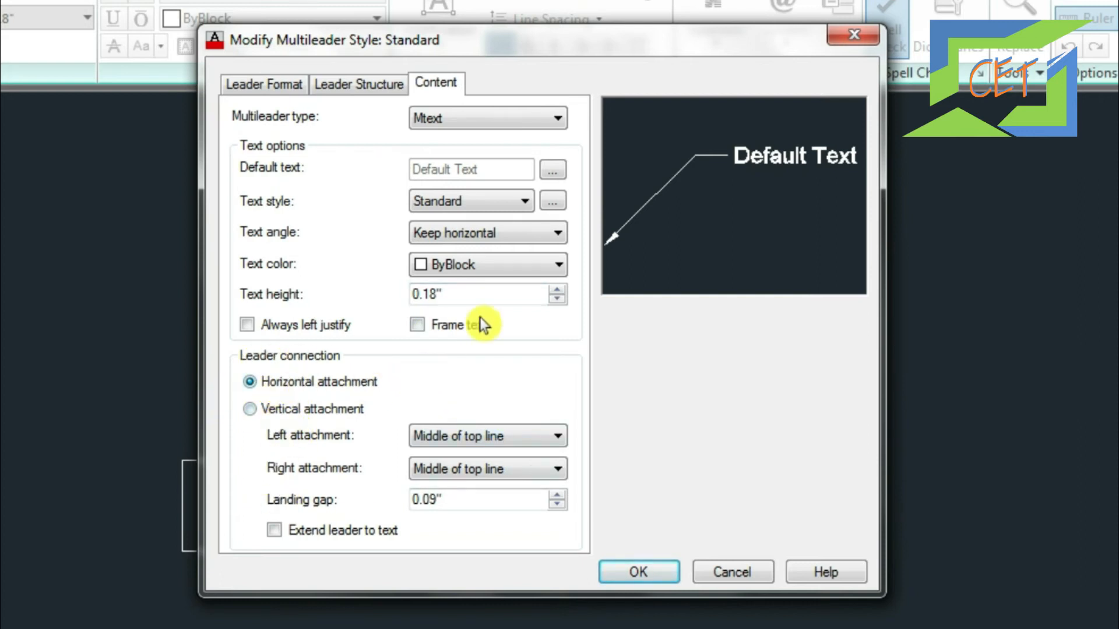
# Switch the leader connection to vertical attachment, try Overline and center for the top attachment, and restore it to Center.
pyautogui.click(250, 409)
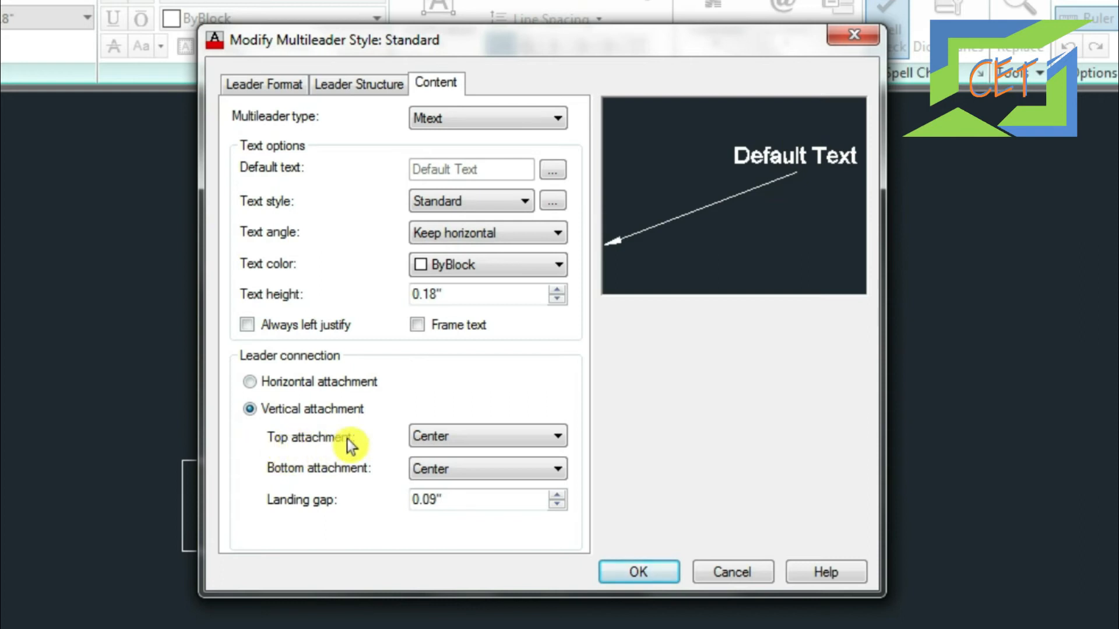
pyautogui.click(438, 442)
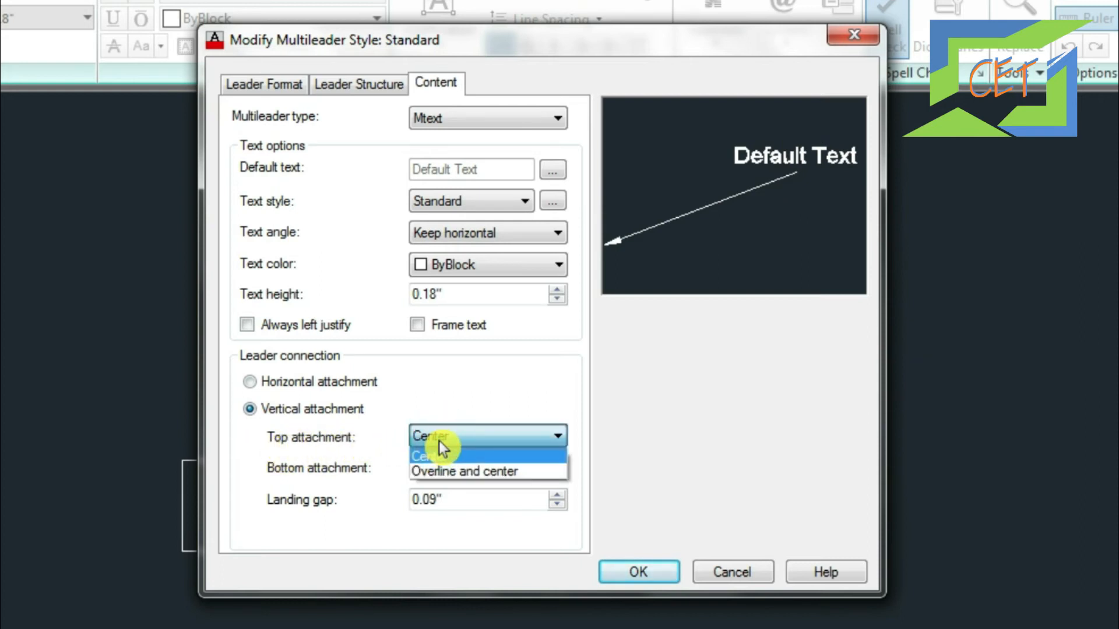
pyautogui.click(457, 472)
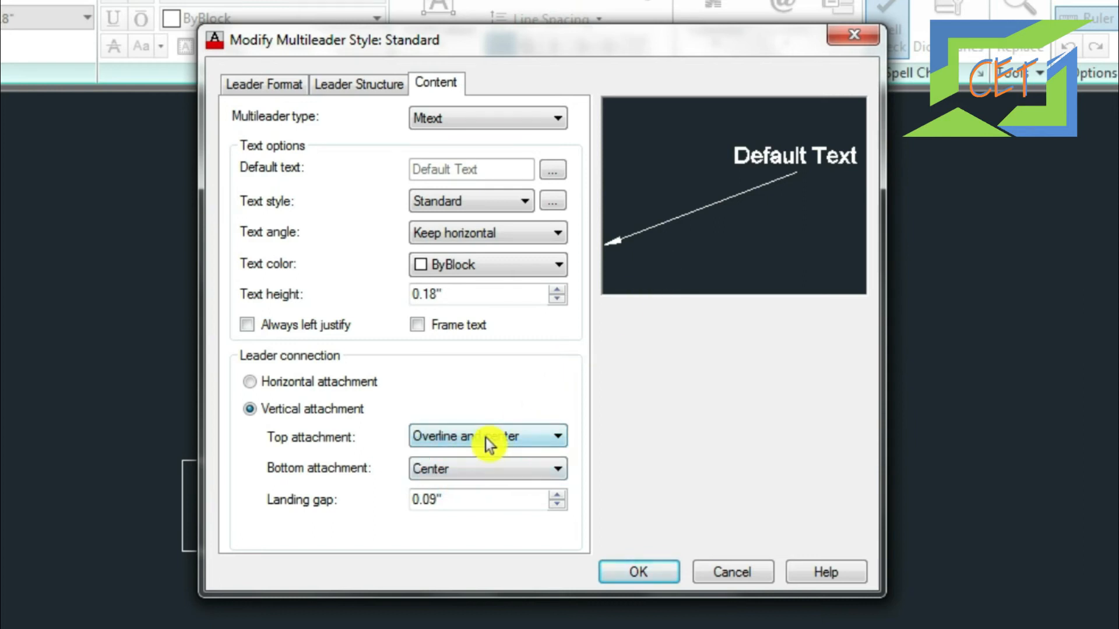
pyautogui.click(485, 438)
pyautogui.click(475, 453)
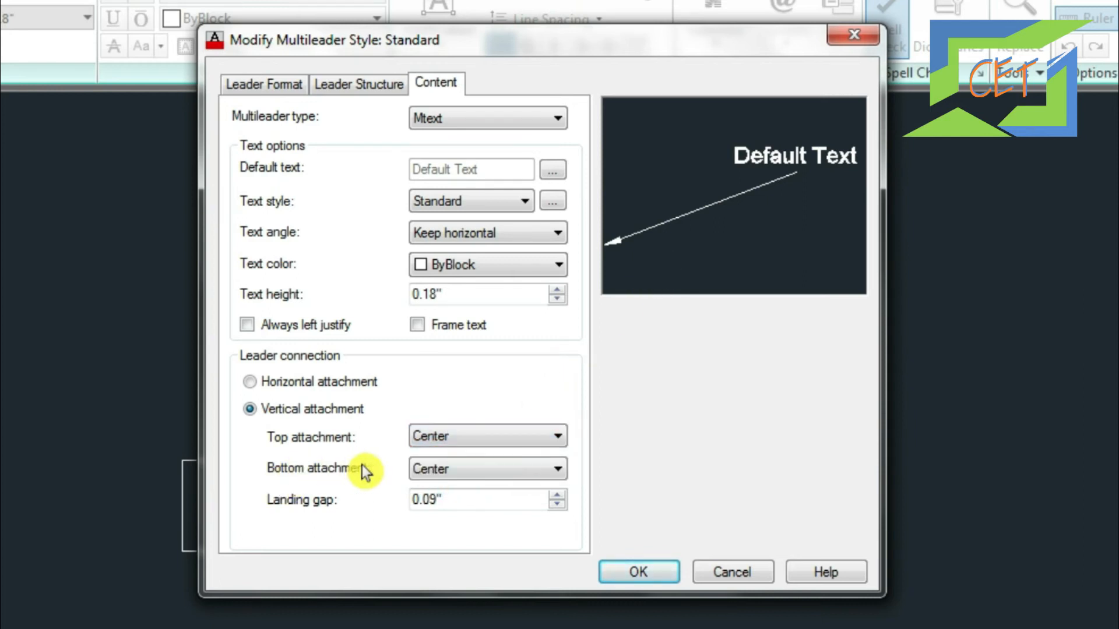
# Set the bottom attachment to Underline and center, and return the leader connection to horizontal attachment.
pyautogui.click(429, 466)
pyautogui.click(448, 507)
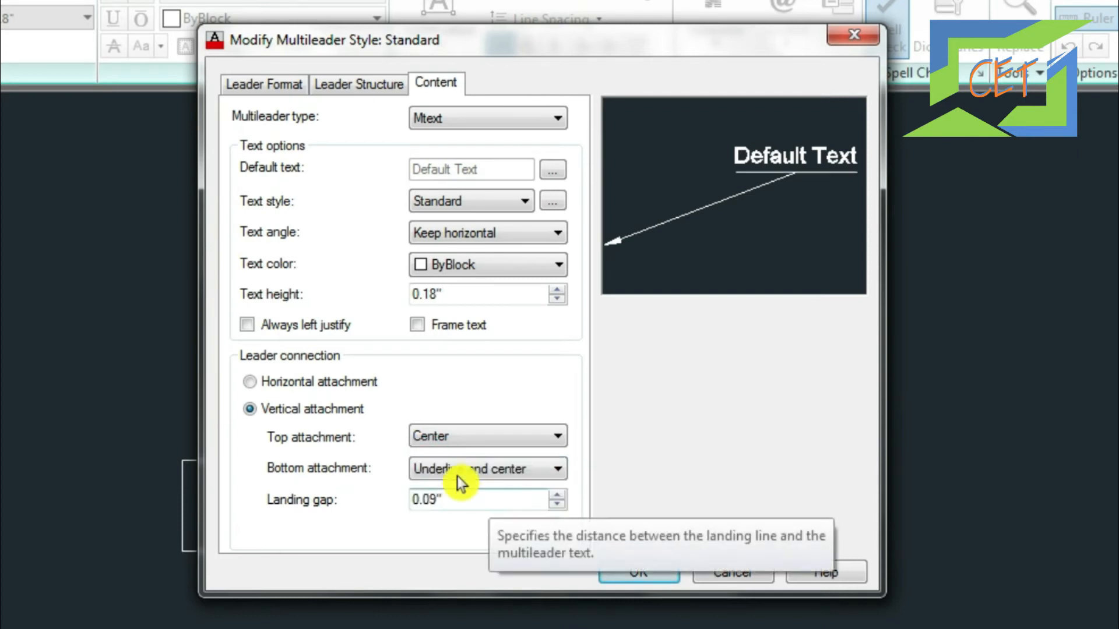
pyautogui.click(491, 471)
pyautogui.click(480, 502)
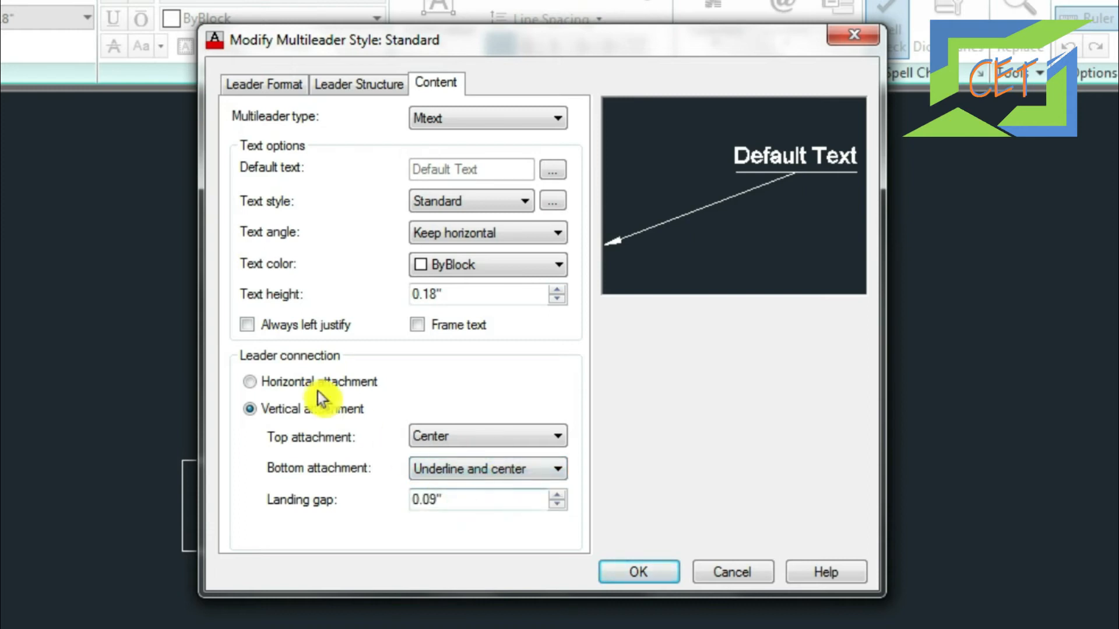
pyautogui.click(251, 382)
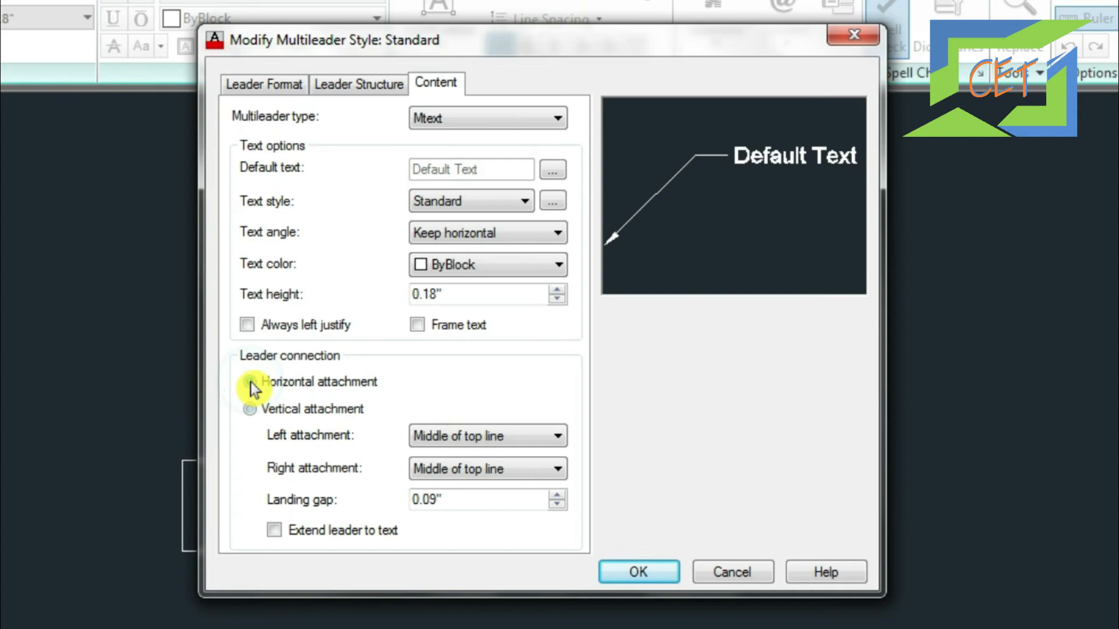
# Try Top of top line, Middle of top line, Bottom of top line and Underline top line for the left attachment.
pyautogui.click(498, 438)
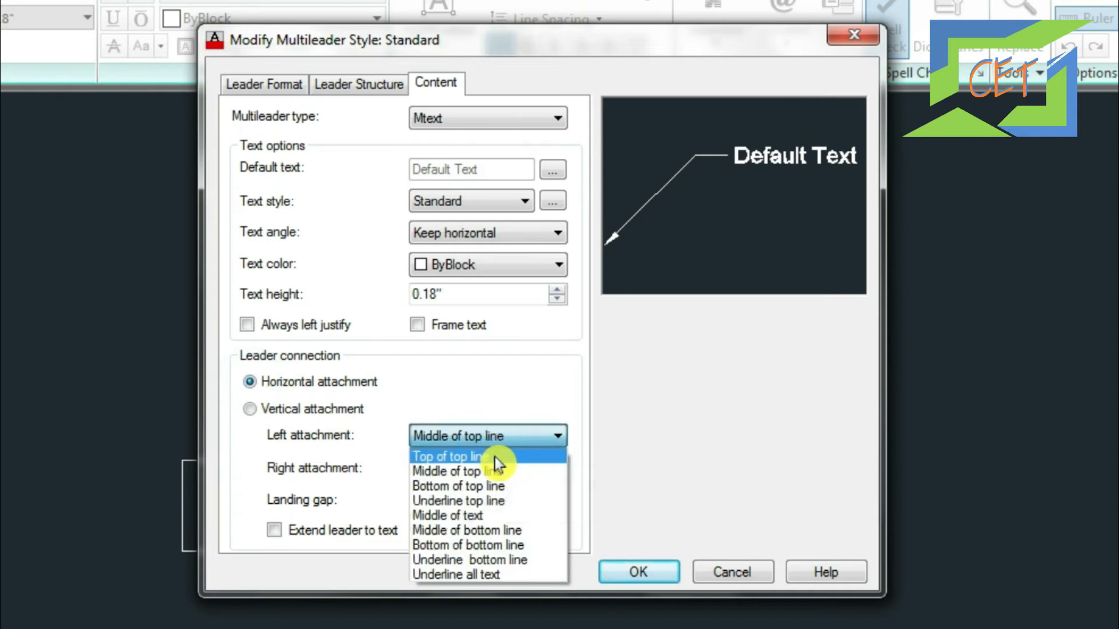
pyautogui.click(495, 457)
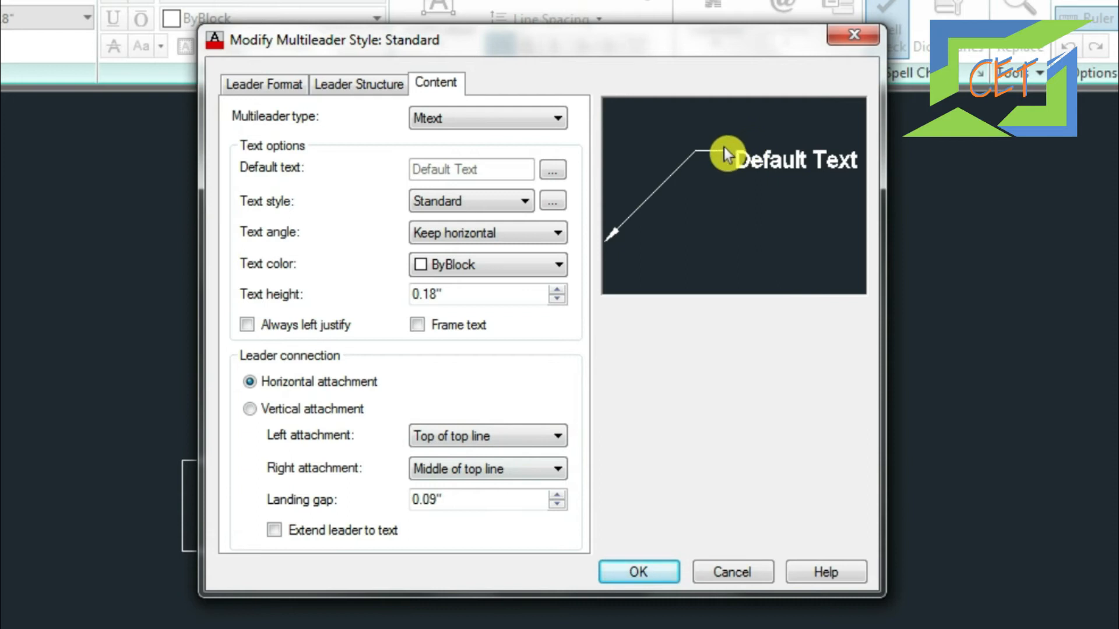
pyautogui.click(504, 438)
pyautogui.click(496, 468)
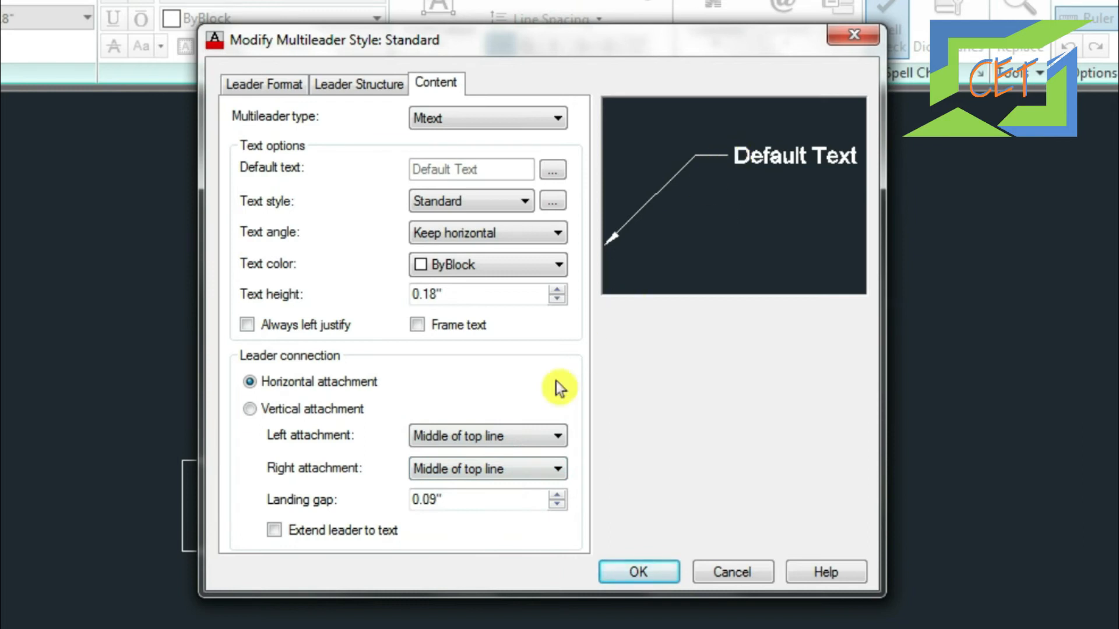
pyautogui.click(518, 437)
pyautogui.click(501, 486)
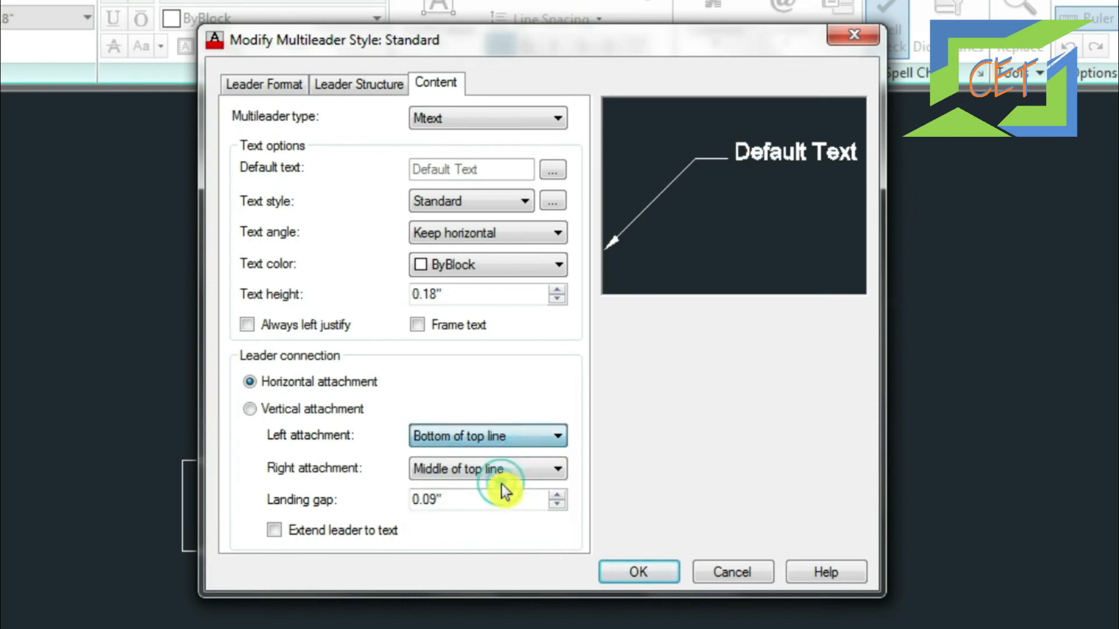
pyautogui.click(542, 436)
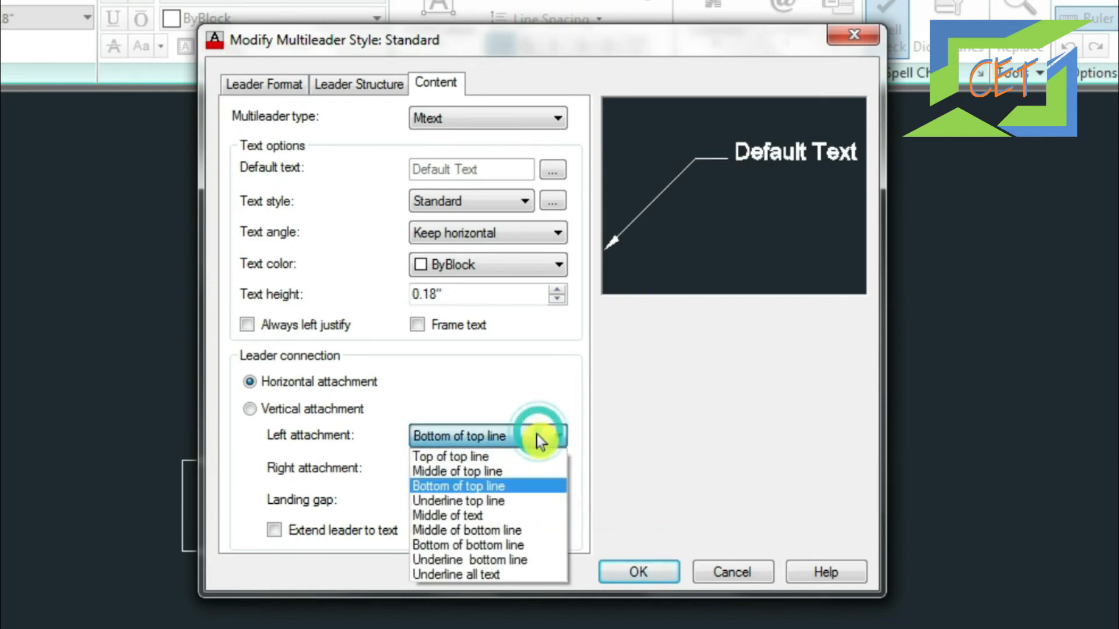
pyautogui.click(502, 499)
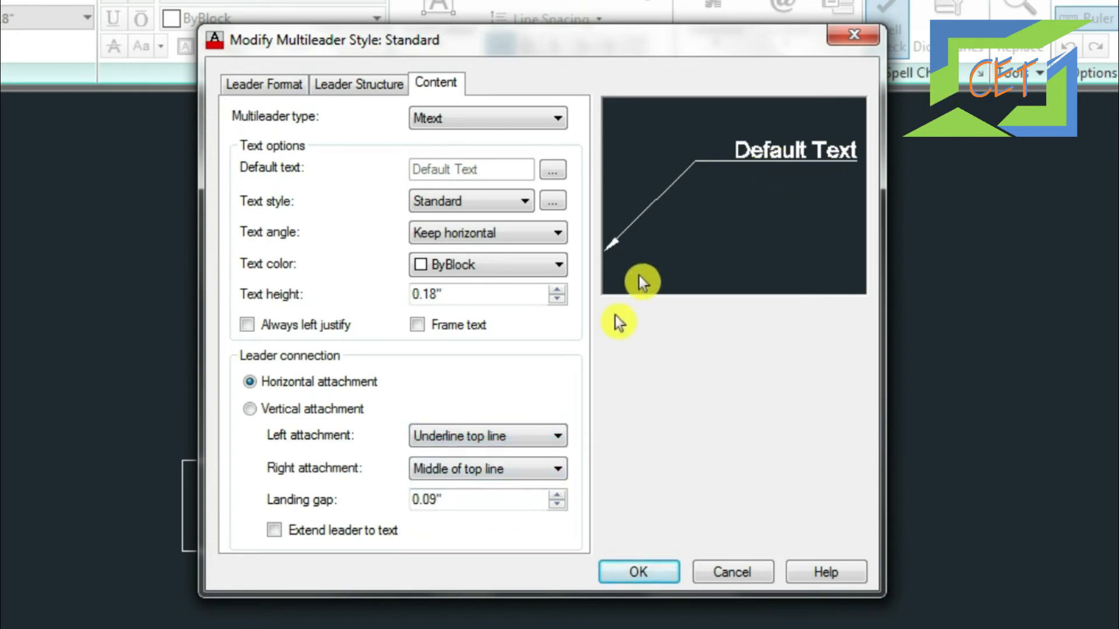
# Try Middle of text, Bottom of bottom line, Underline bottom line and Underline all text for the left attachment, and restore Middle of top line.
pyautogui.click(510, 439)
pyautogui.click(500, 515)
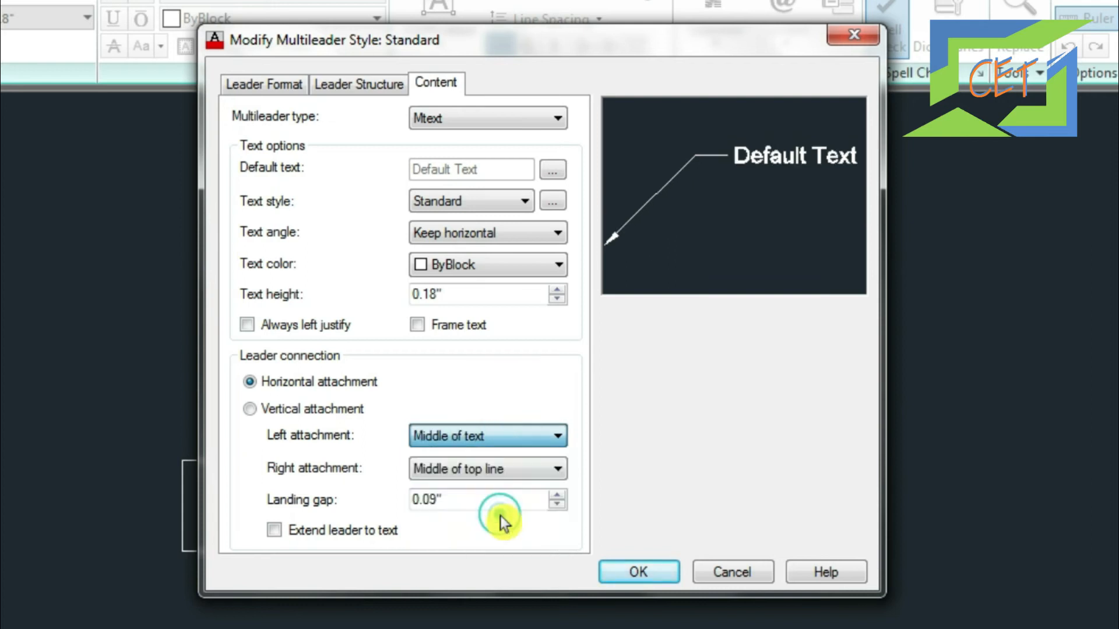
pyautogui.click(533, 440)
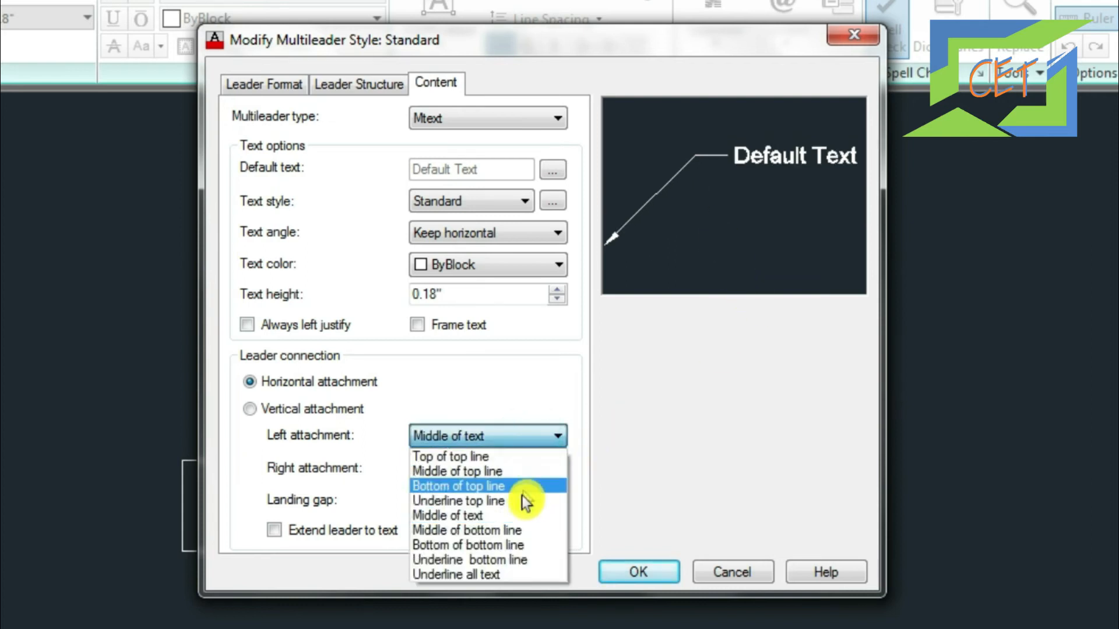
pyautogui.click(491, 551)
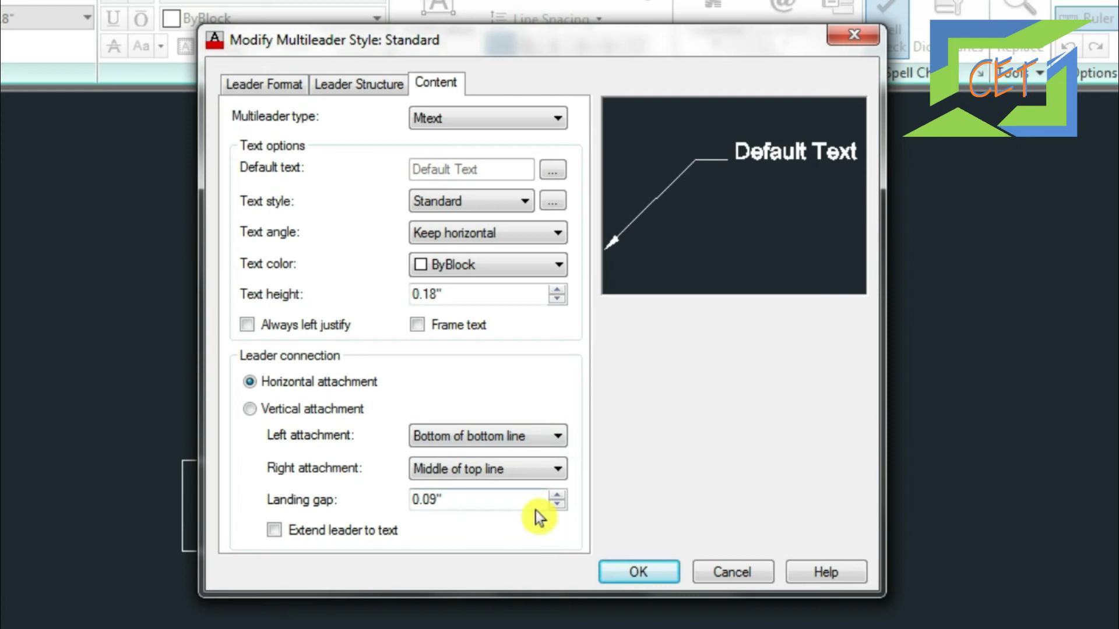
pyautogui.click(524, 441)
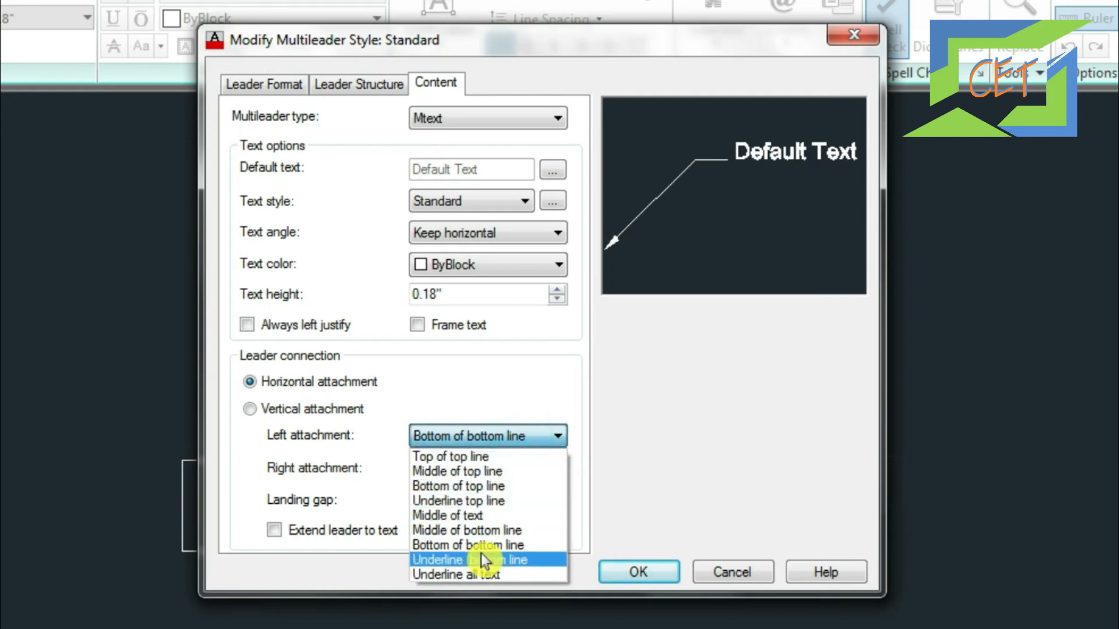
pyautogui.click(457, 559)
pyautogui.click(509, 439)
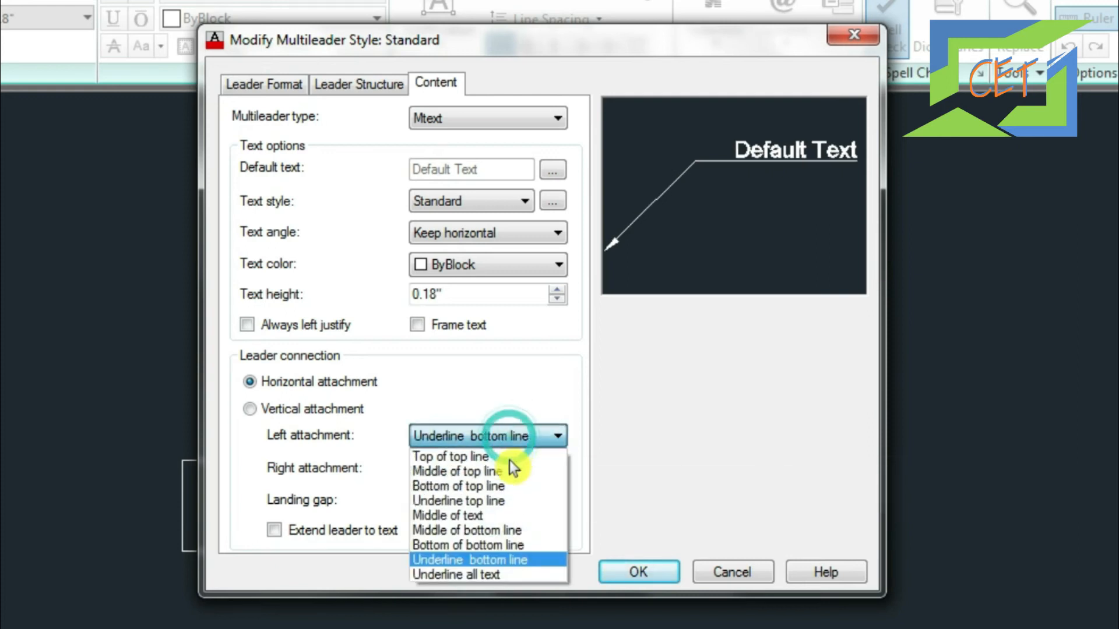
pyautogui.click(473, 573)
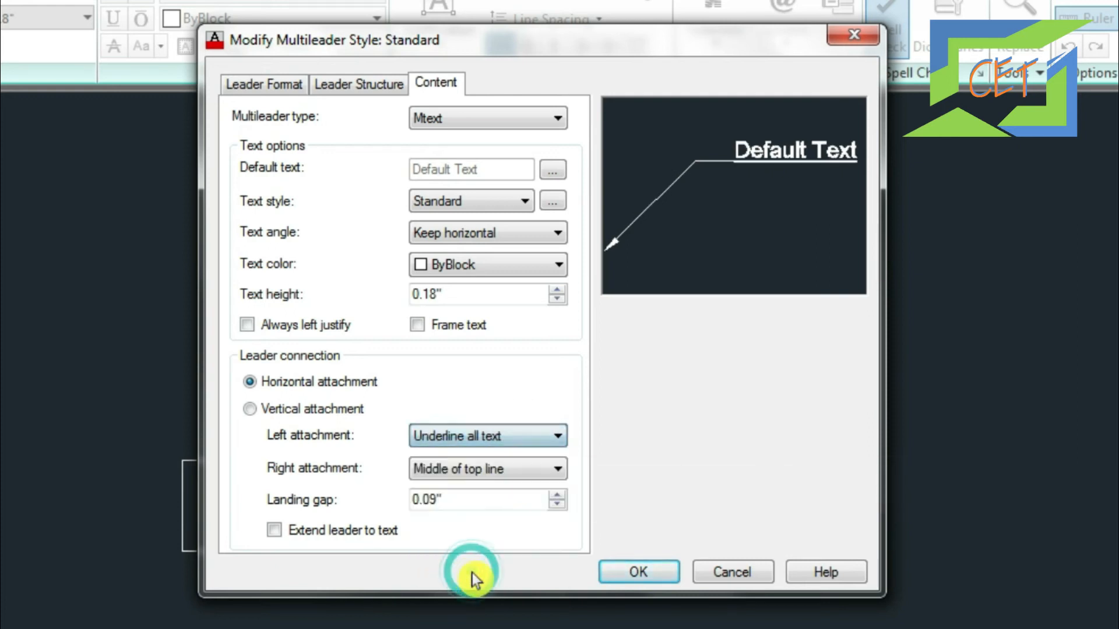
pyautogui.click(521, 433)
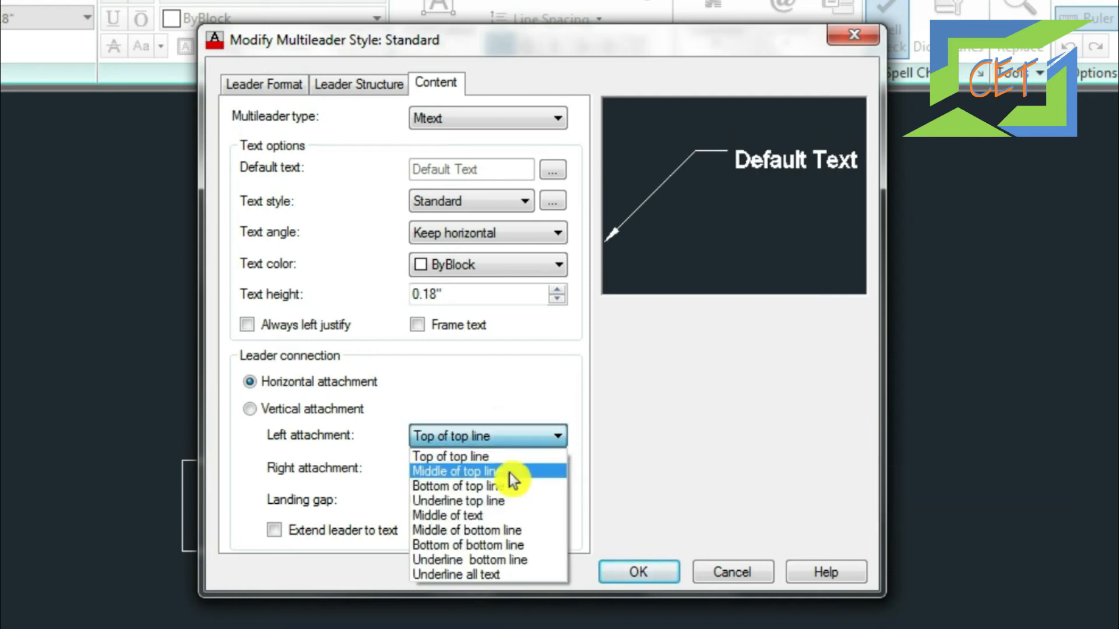
pyautogui.click(527, 478)
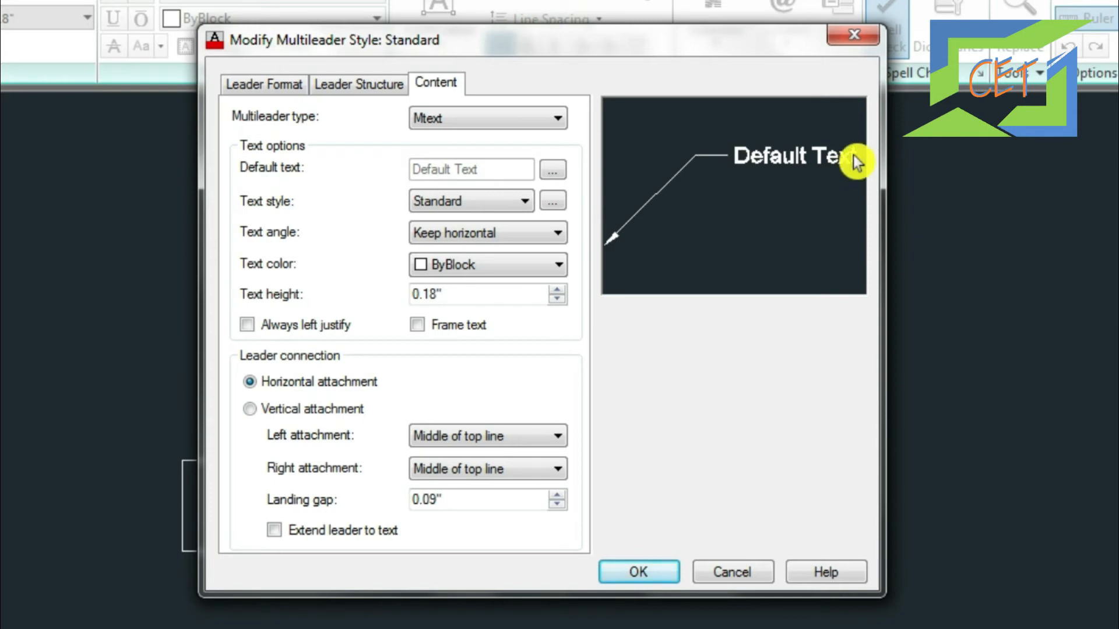
# Set the landing gap to 0.10" and save the Standard multileader style.
pyautogui.click(443, 466)
pyautogui.click(443, 466)
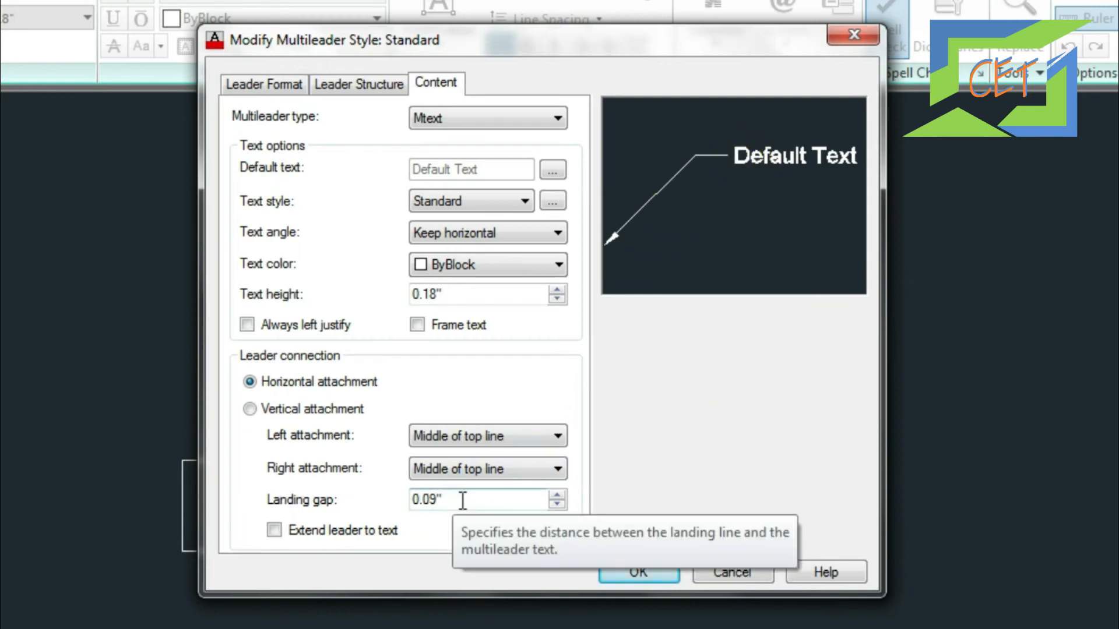
pyautogui.moveTo(462, 500); pyautogui.dragTo(386, 501)
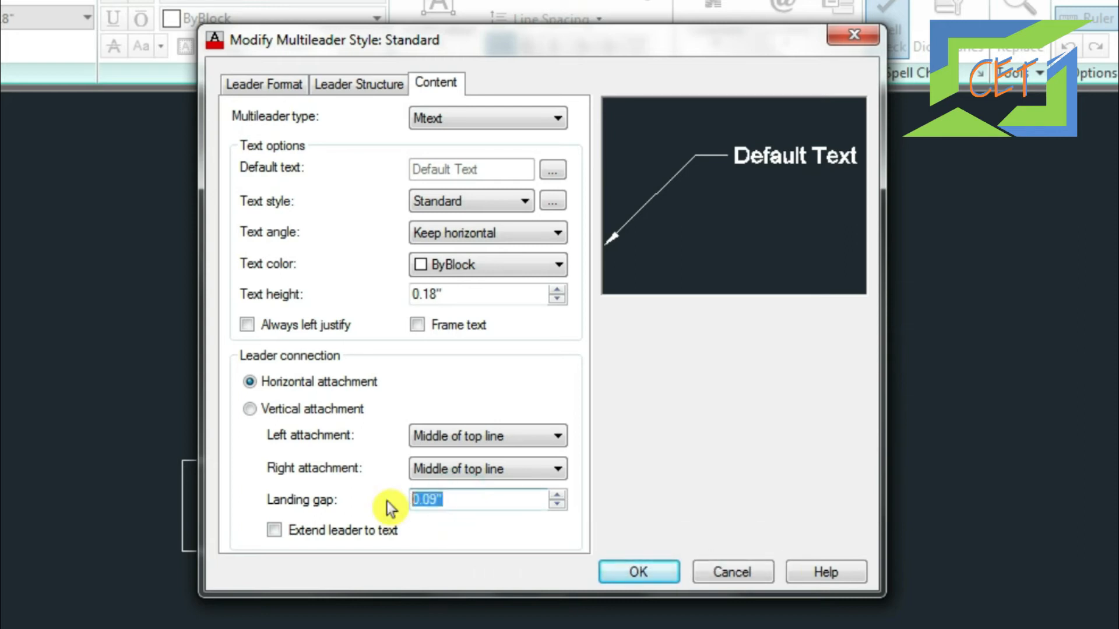
pyautogui.write('.1')
pyautogui.click(647, 577)
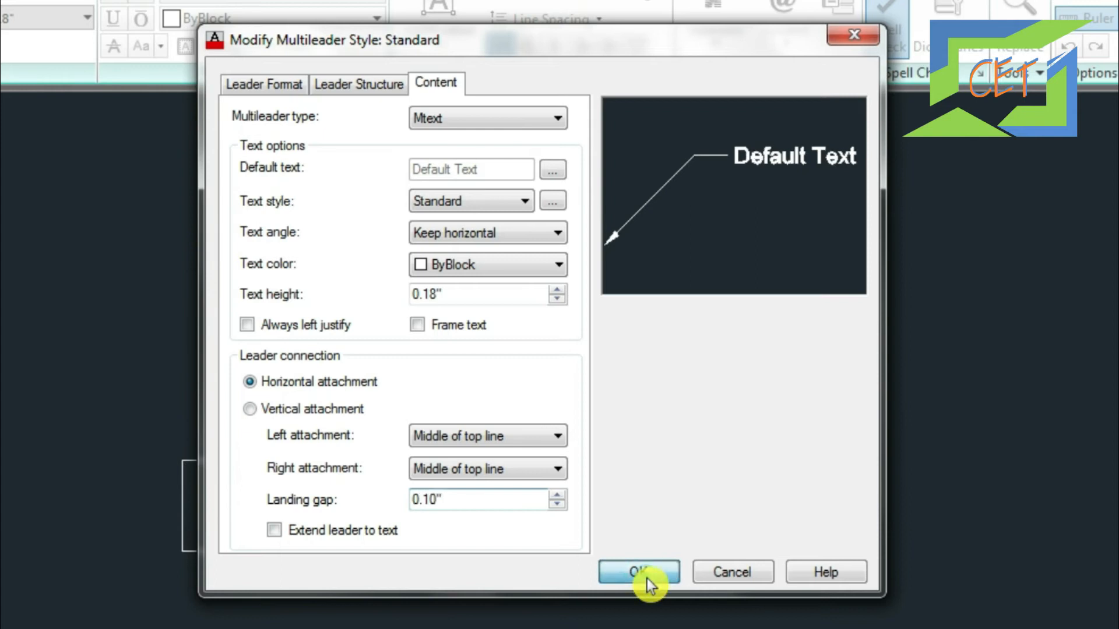
pyautogui.click(748, 223)
pyautogui.click(660, 465)
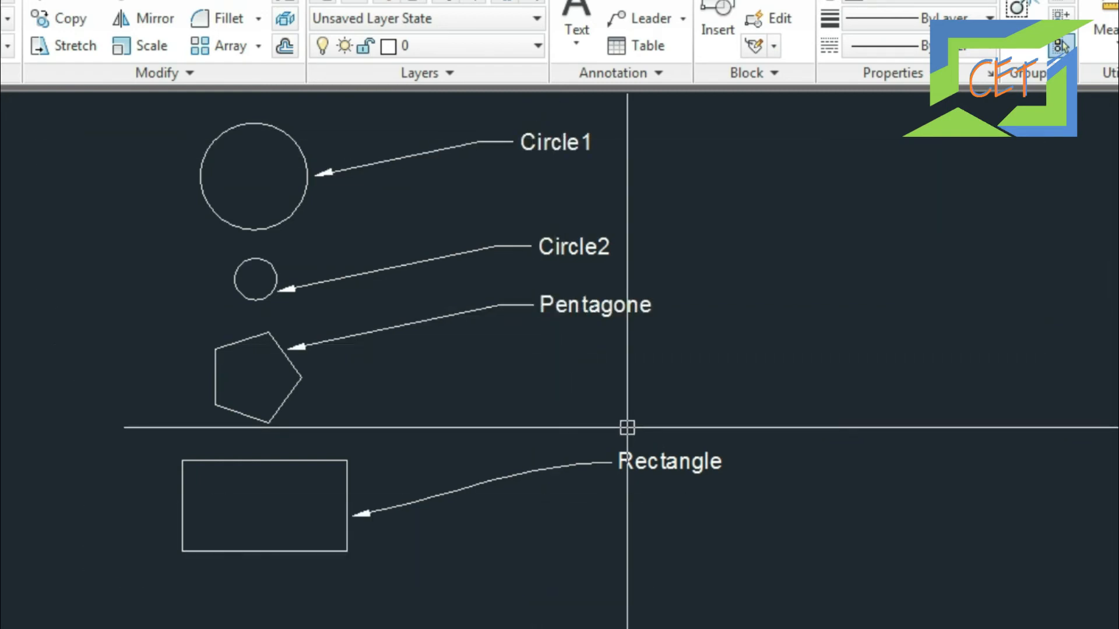
# Reopen the Standard multileader style for modification and set its multileader type to Block.
pyautogui.write('mls')
pyautogui.press('Return')
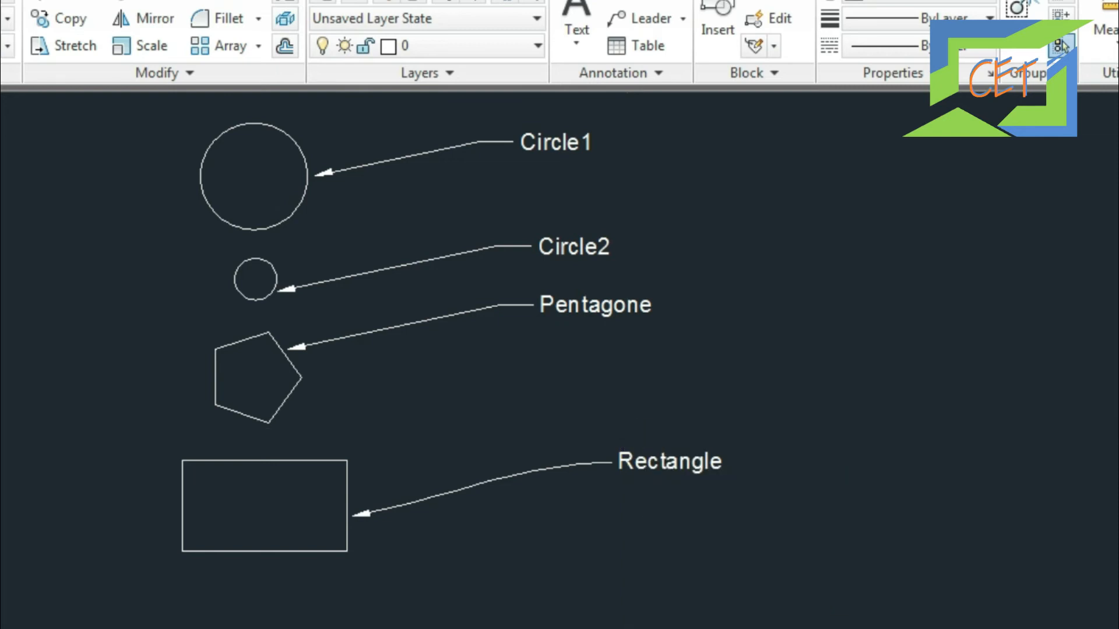
pyautogui.click(726, 292)
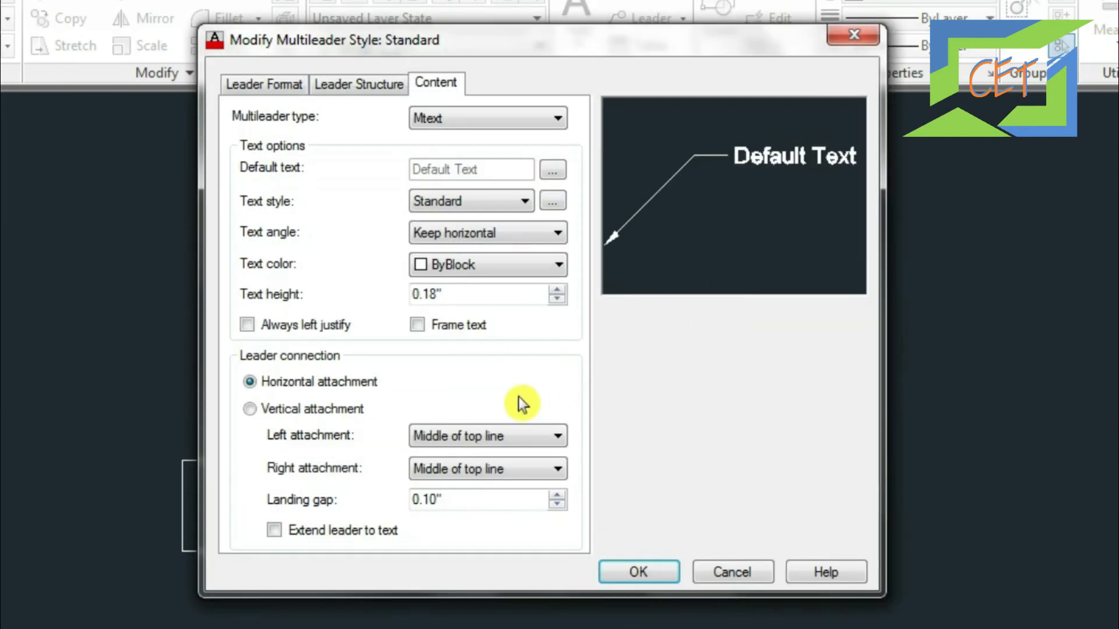
pyautogui.click(446, 124)
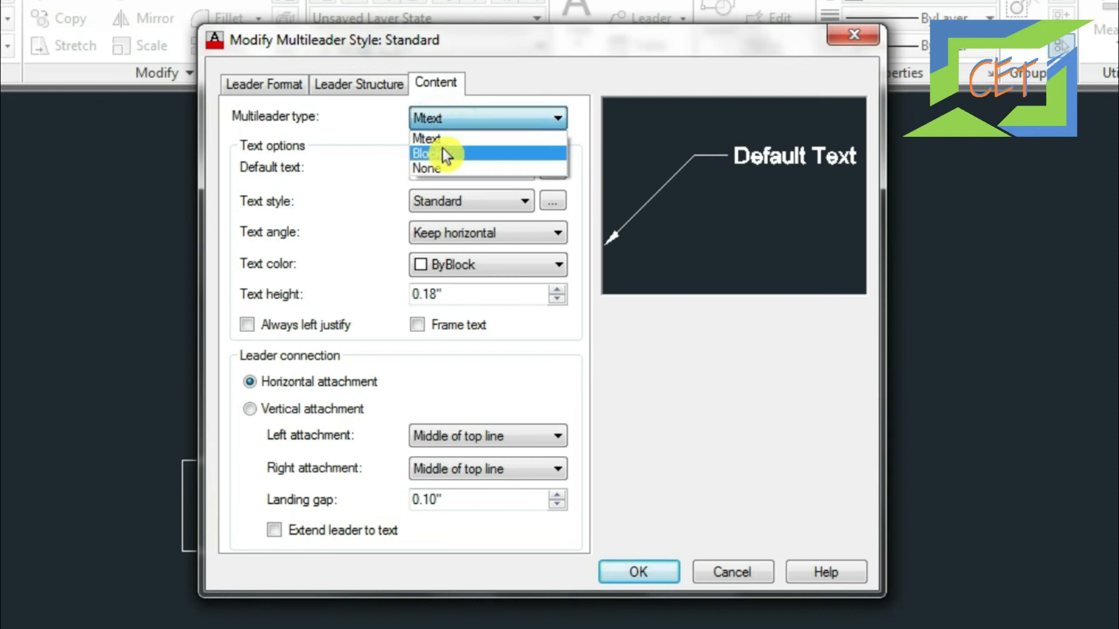
pyautogui.click(443, 151)
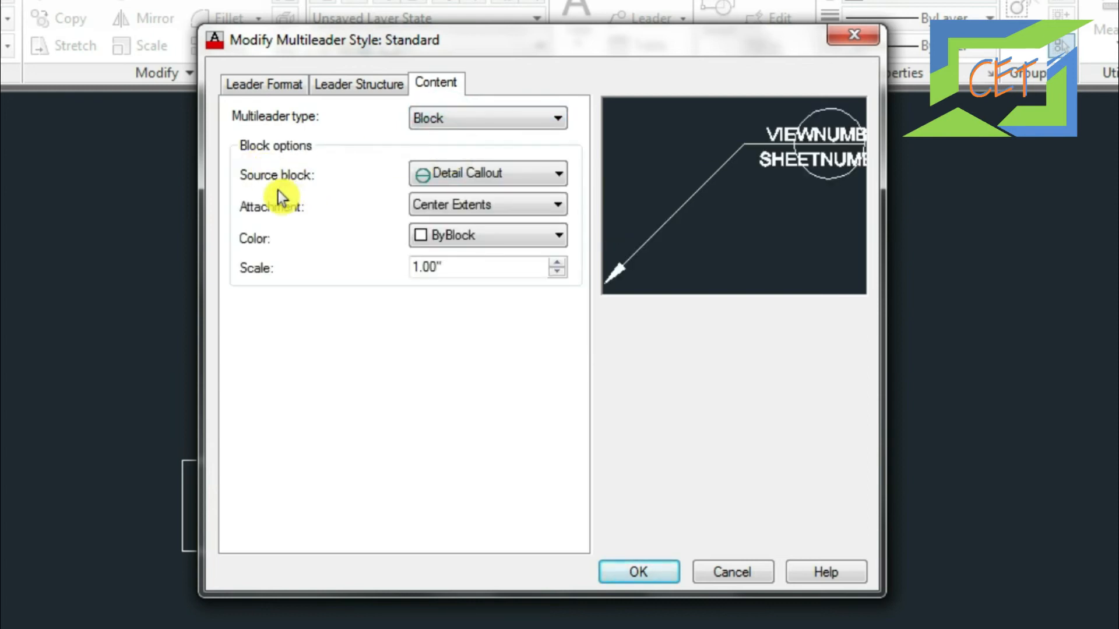
# Check the custom user block option without using it, set the source block to Circle, and save the style.
pyautogui.click(460, 170)
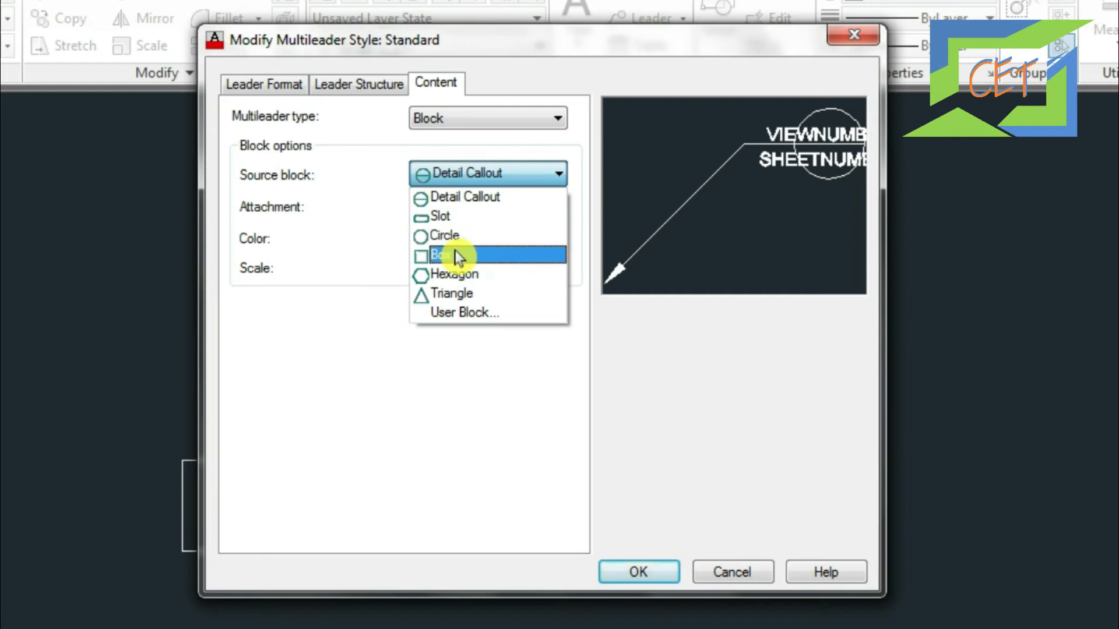
pyautogui.click(470, 313)
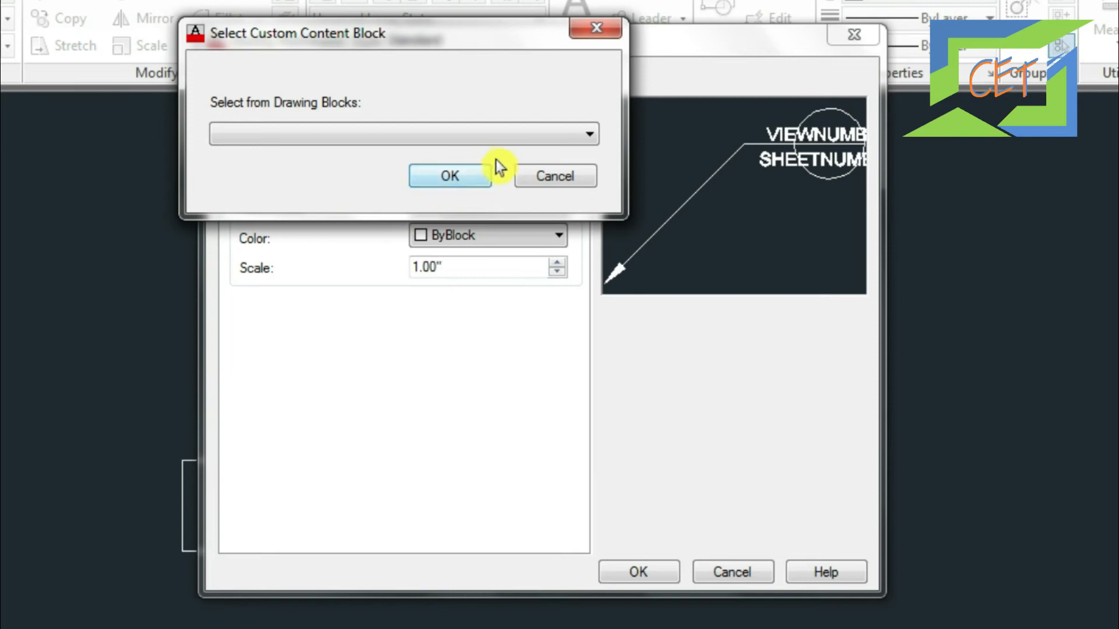
pyautogui.click(545, 180)
pyautogui.click(506, 177)
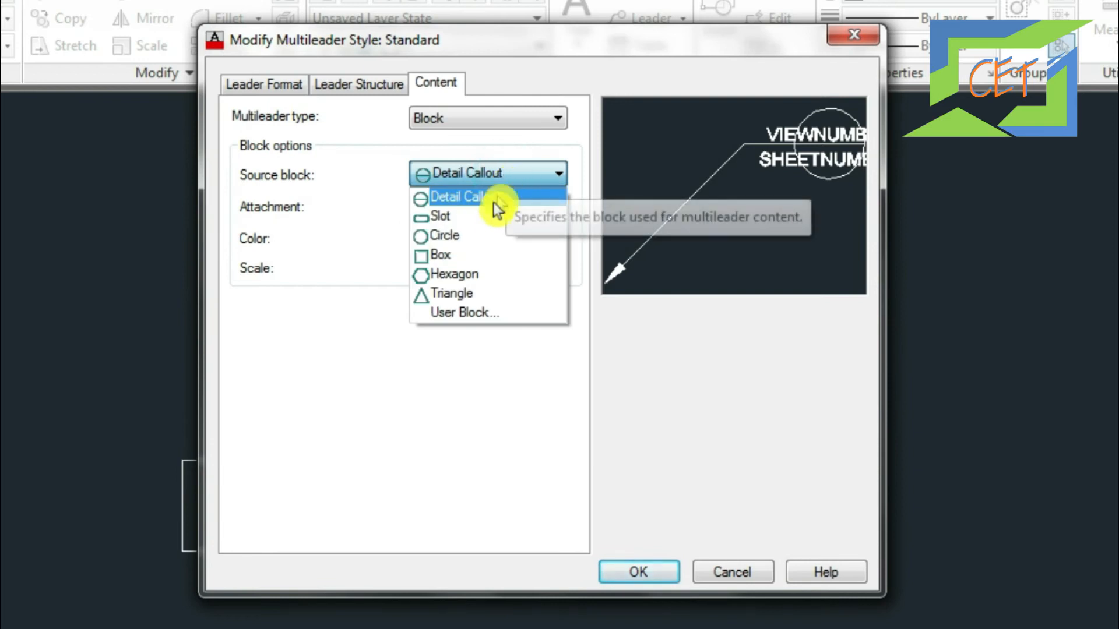
pyautogui.click(452, 238)
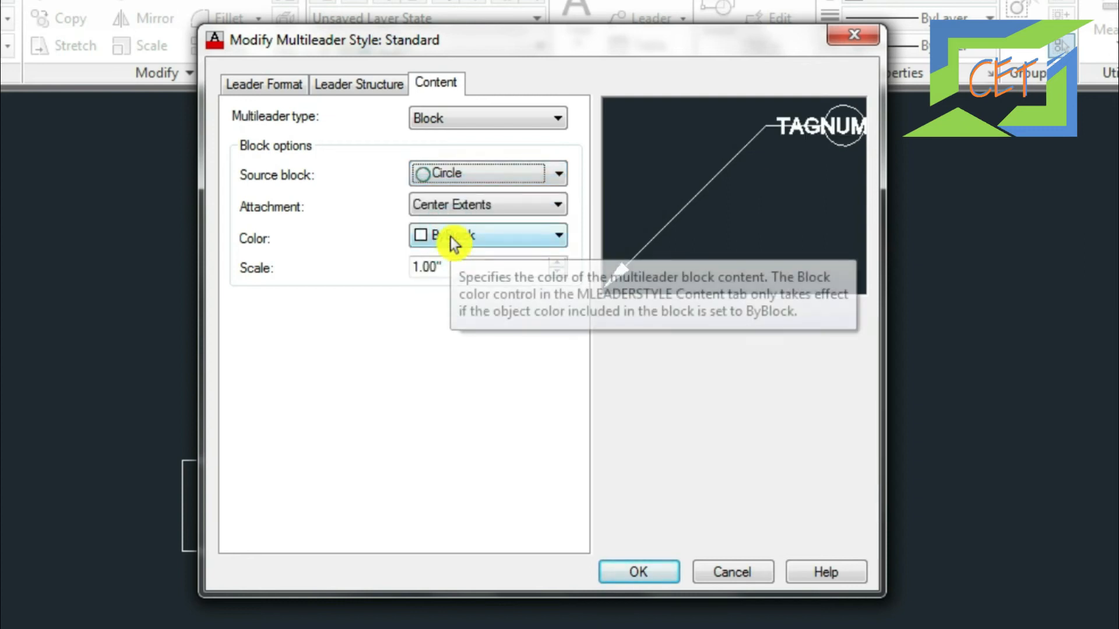
pyautogui.doubleClick(476, 236)
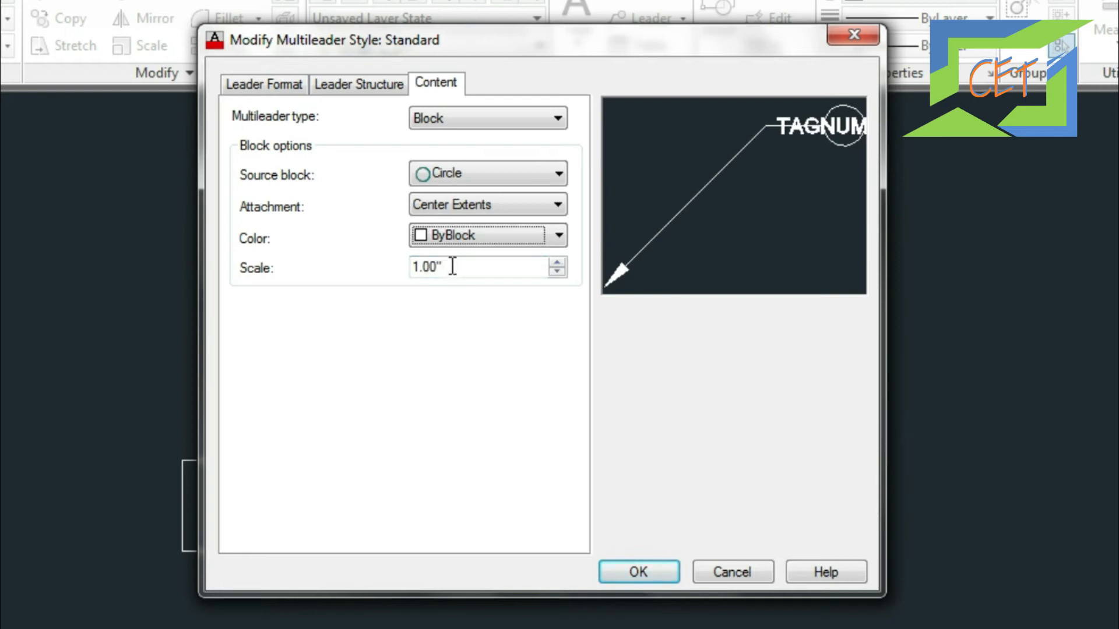
pyautogui.click(639, 571)
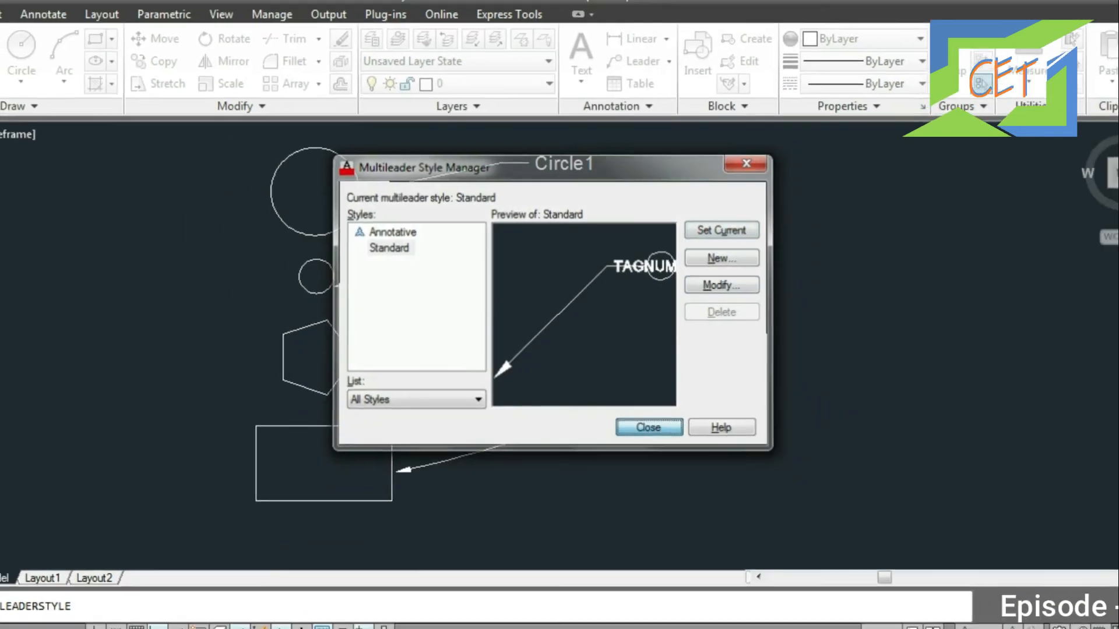
pyautogui.click(659, 463)
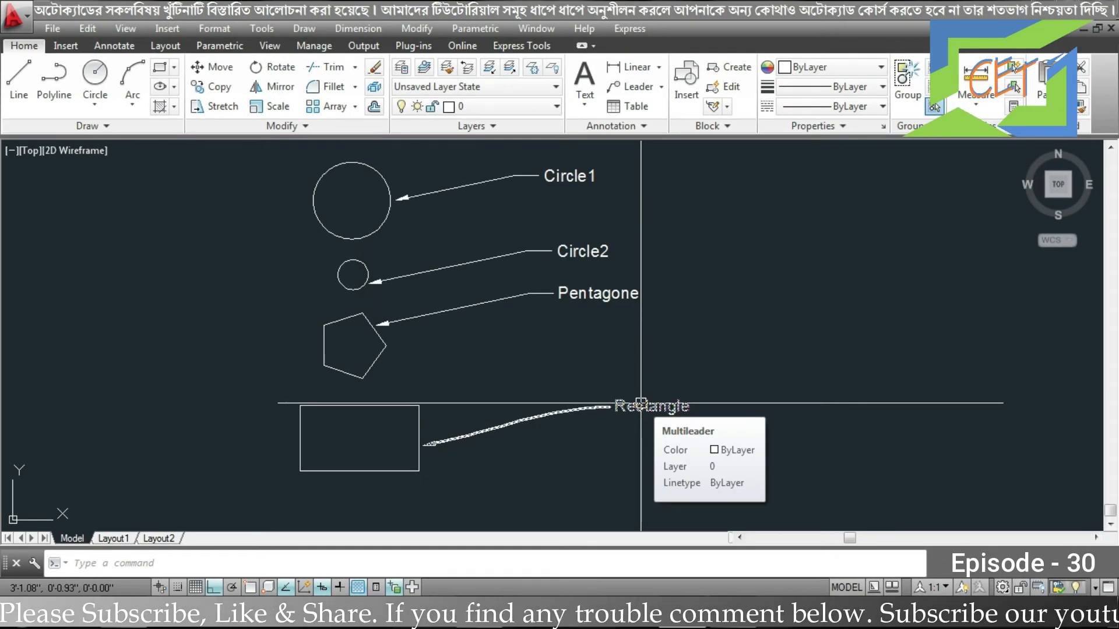
# Place a multileader pointing at the left side of the large circle, with ortho off, and enter the tag number a.
pyautogui.write('mld')
pyautogui.press('Return')
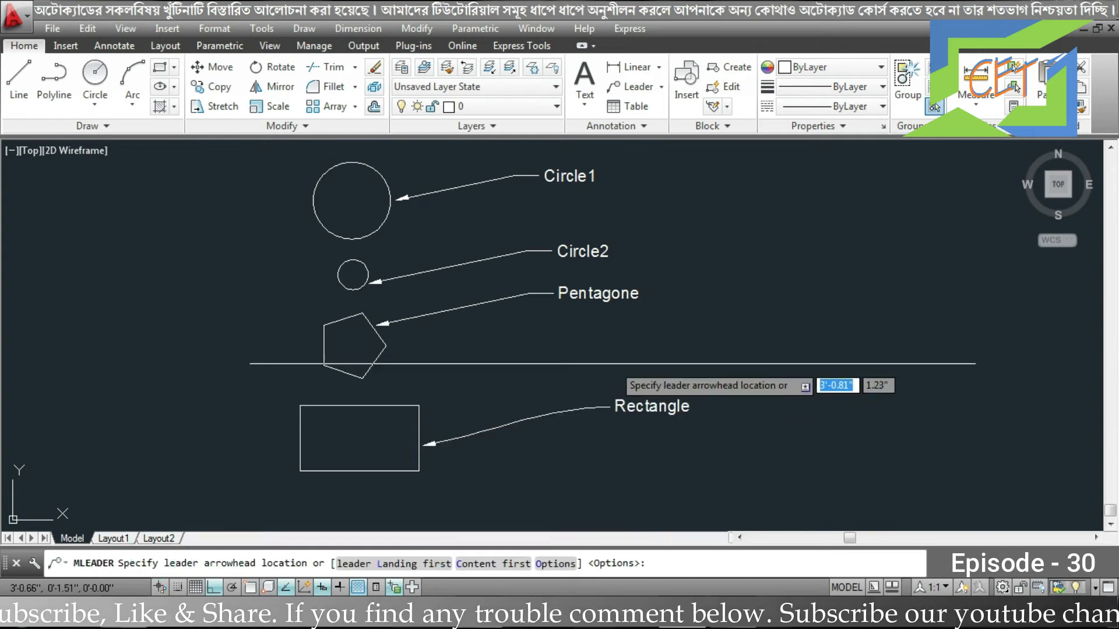
pyautogui.click(307, 205)
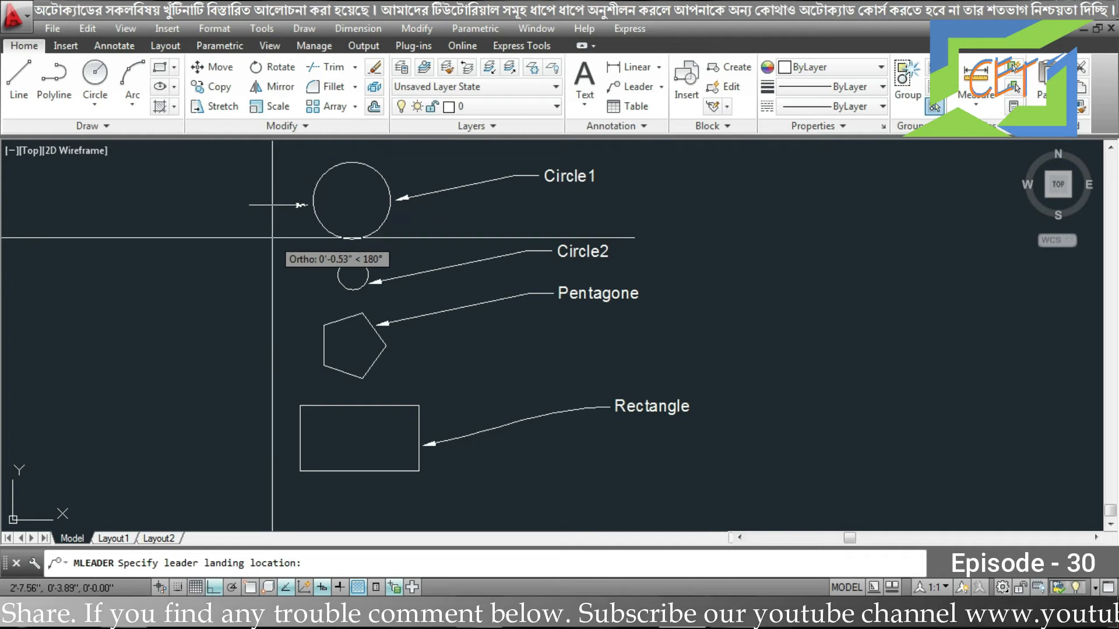
pyautogui.press('F8')
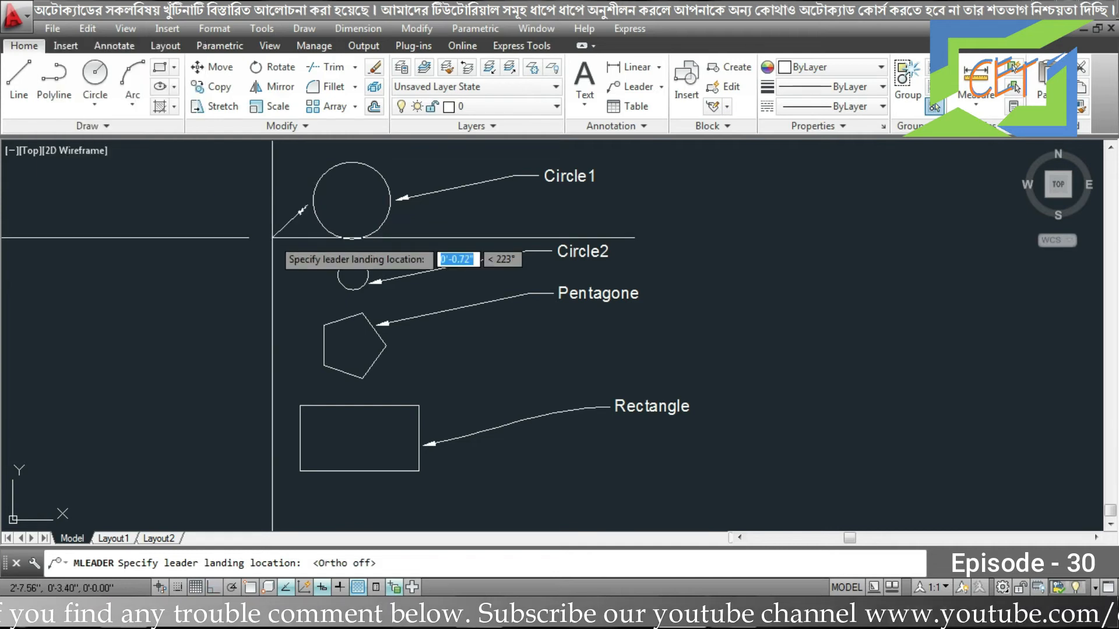
pyautogui.click(249, 220)
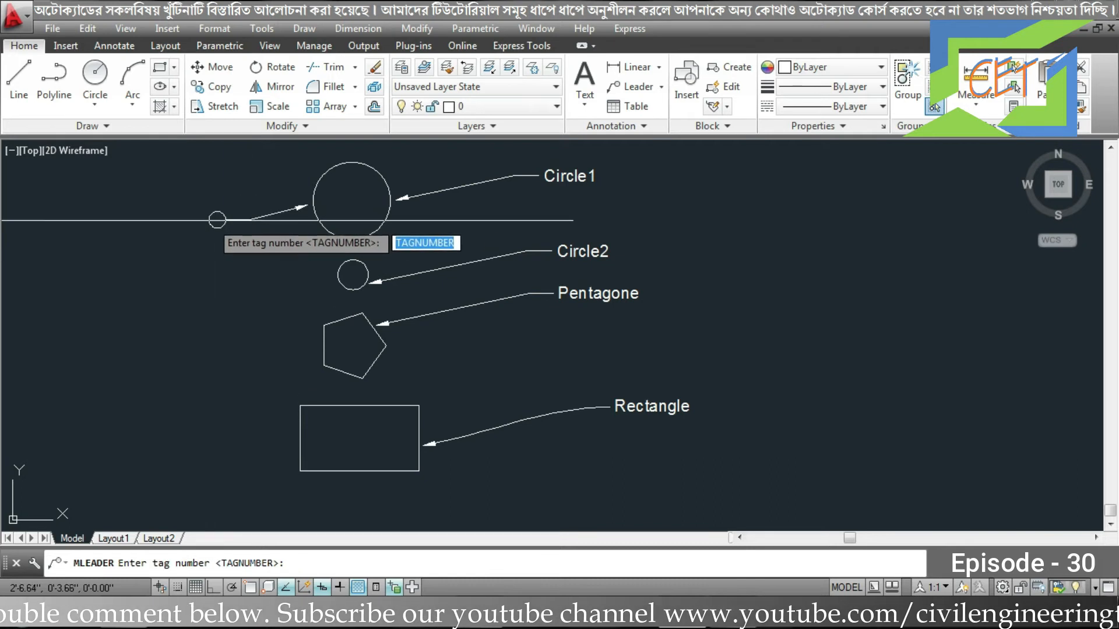
pyautogui.scroll(4, 205, 211)
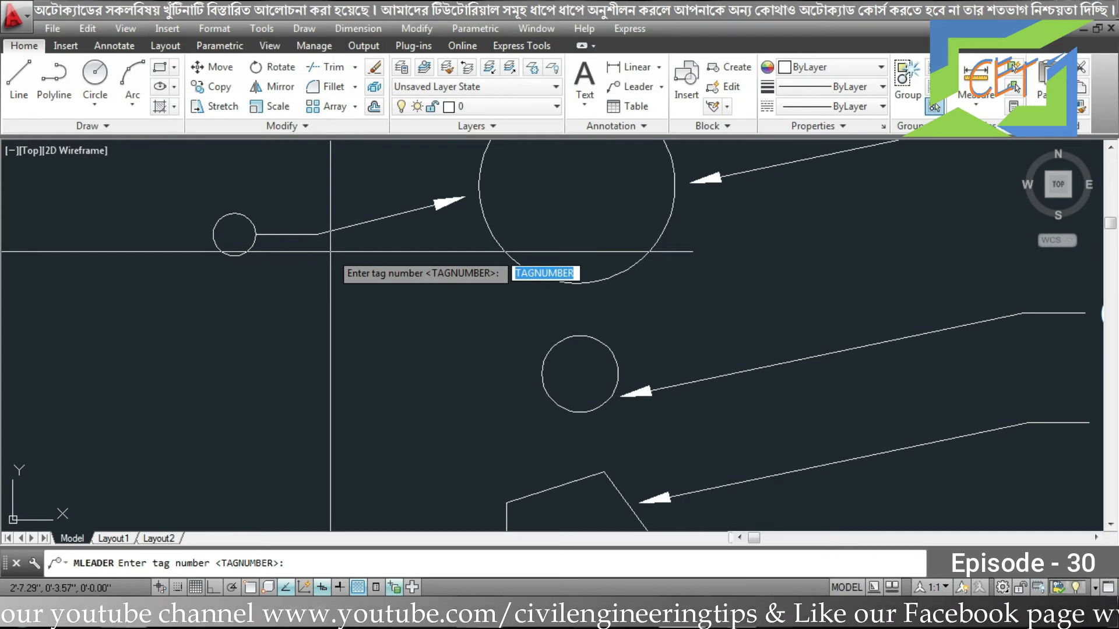
pyautogui.write('a')
pyautogui.press('Return')
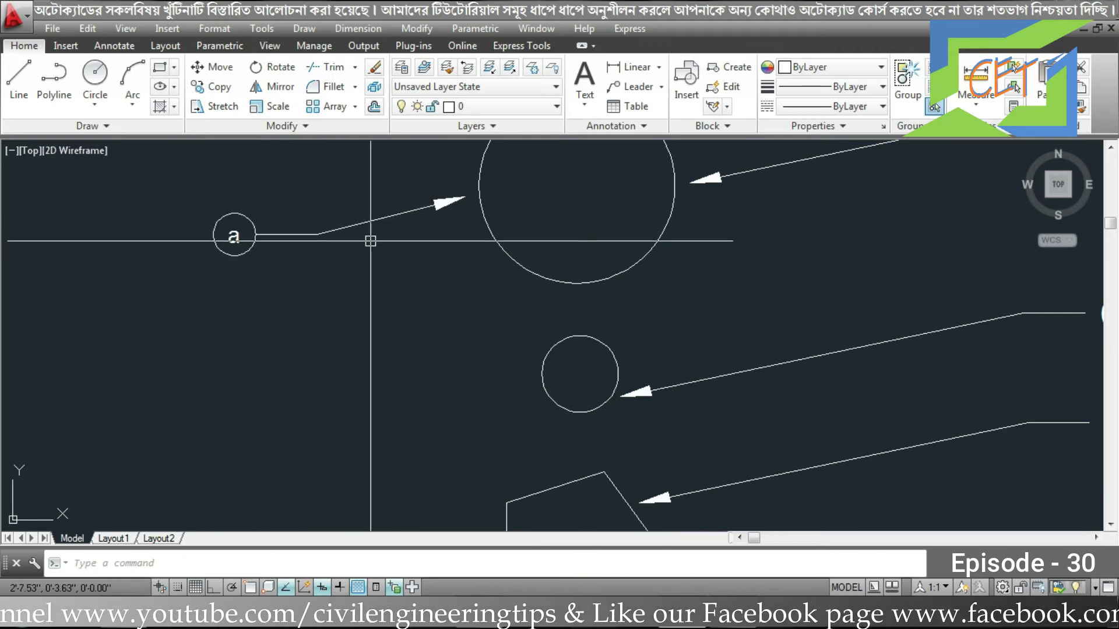
# Place a circle-tag multileader pointing at the left side of the small circle and enter the tag number b.
pyautogui.scroll(-2, 371, 241)
pyautogui.scroll(1, 343, 221)
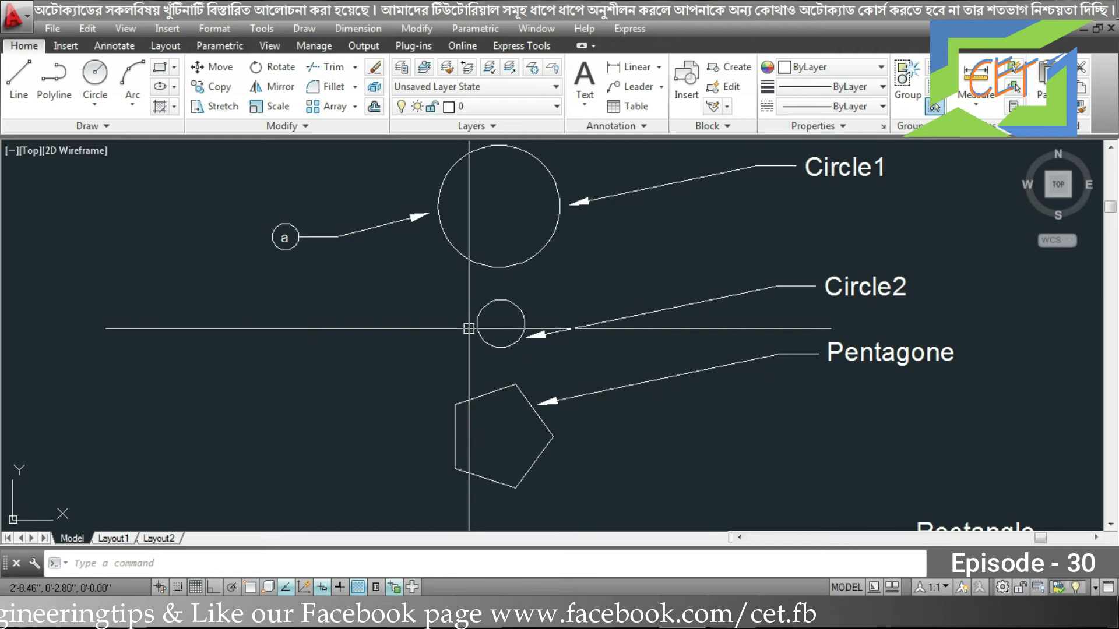
pyautogui.moveTo(469, 328)
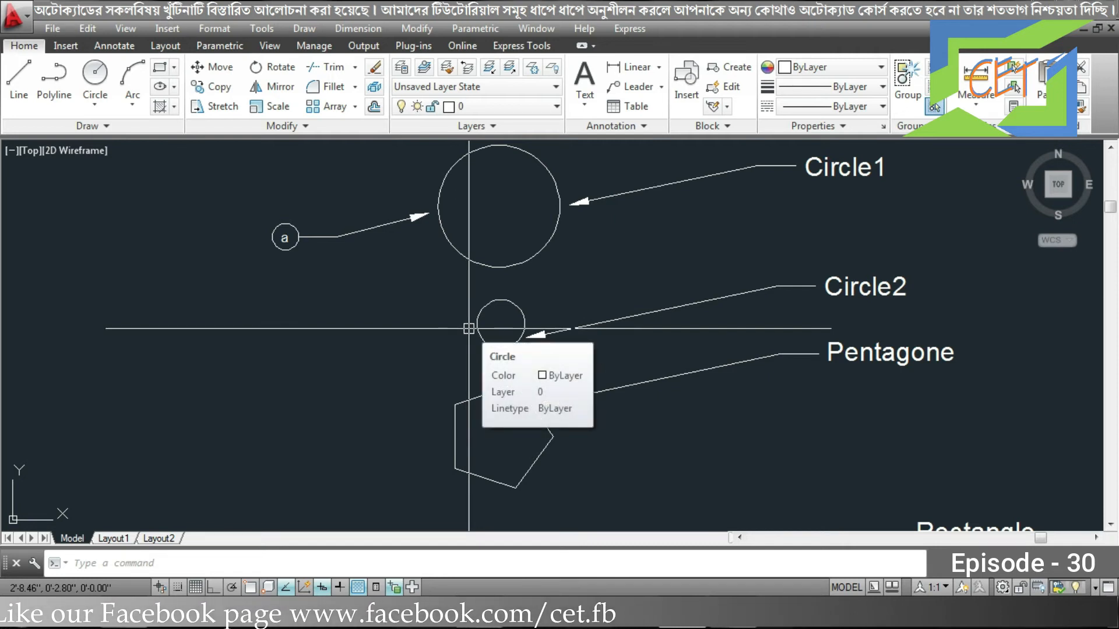
pyautogui.write('mld')
pyautogui.press('Return')
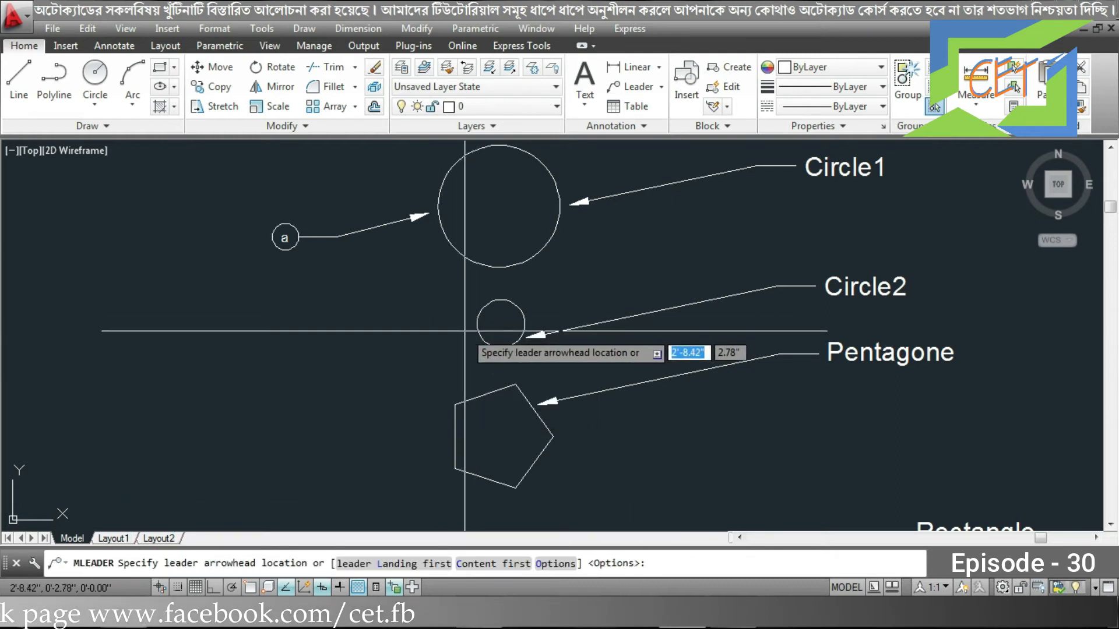
pyautogui.click(463, 329)
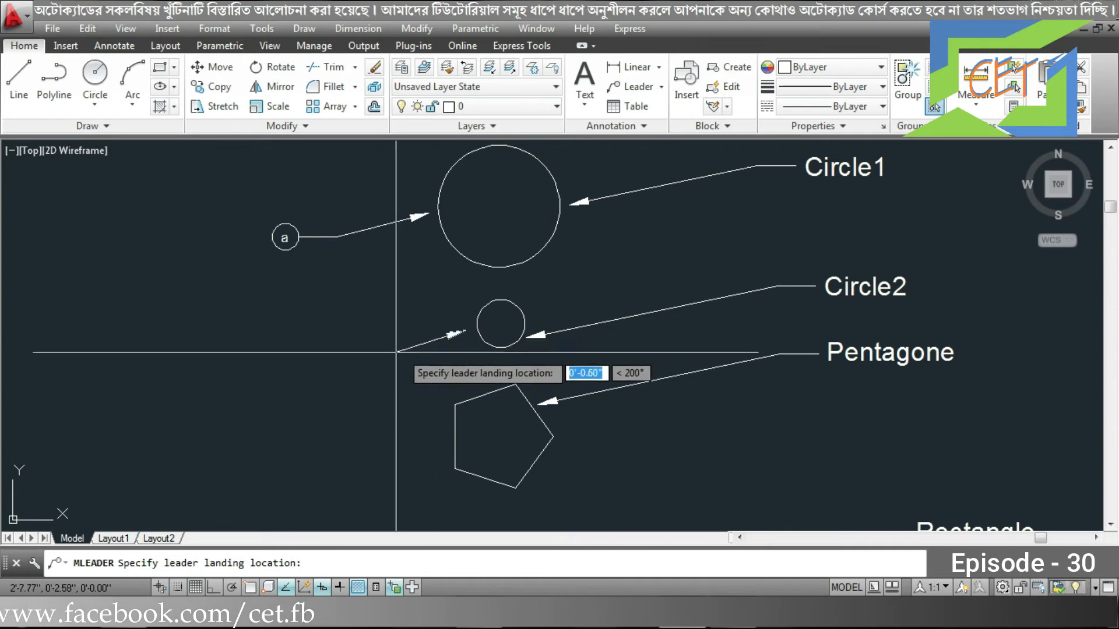
pyautogui.click(363, 351)
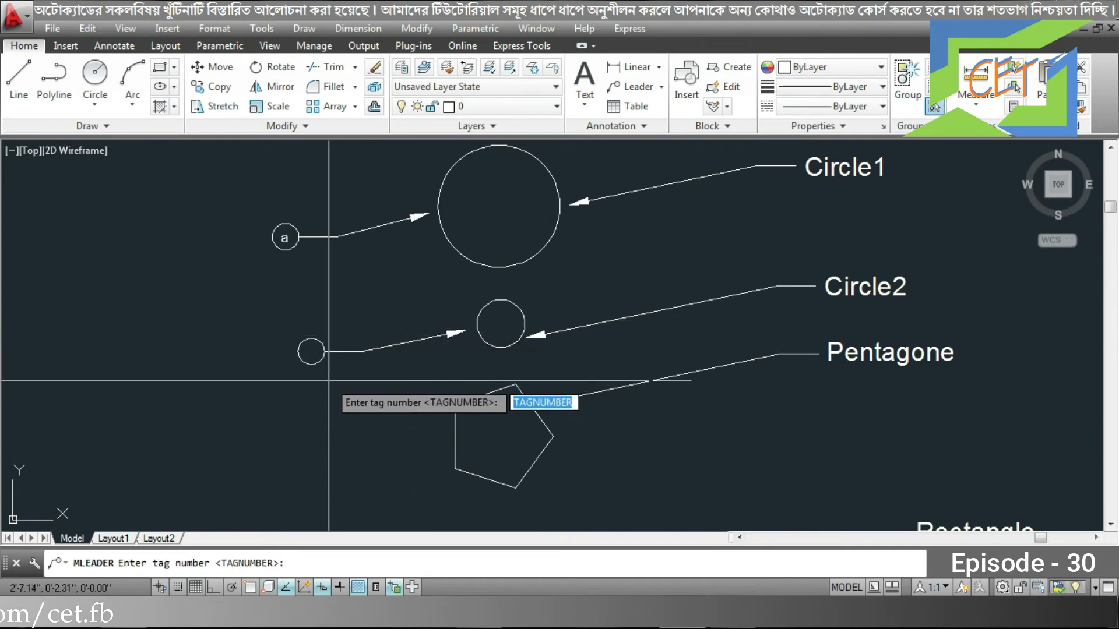
pyautogui.write('b')
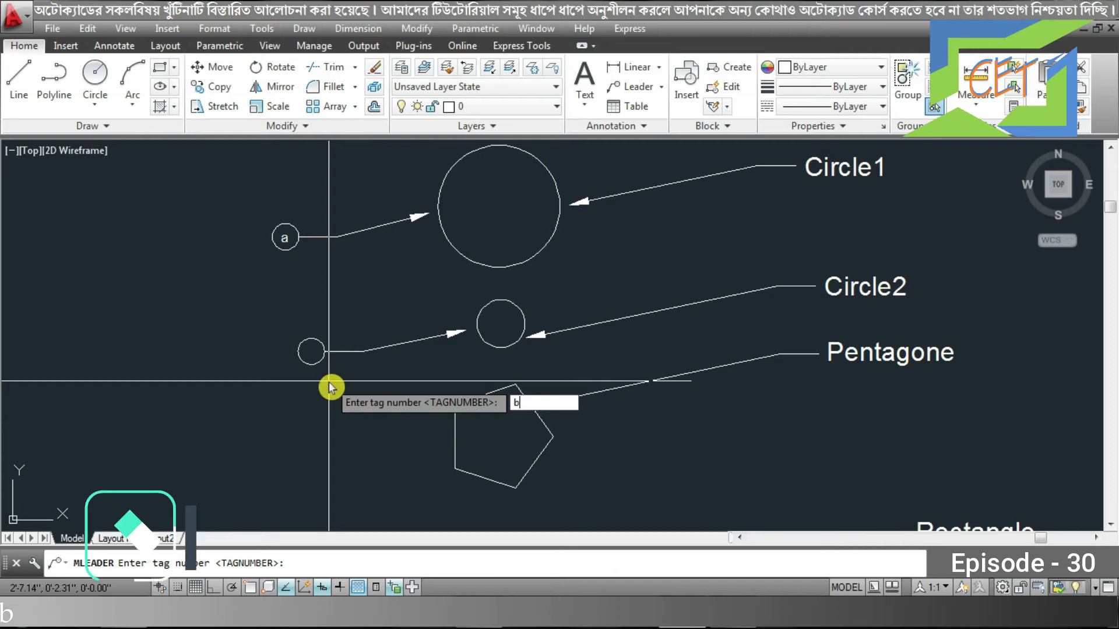
pyautogui.press('Return')
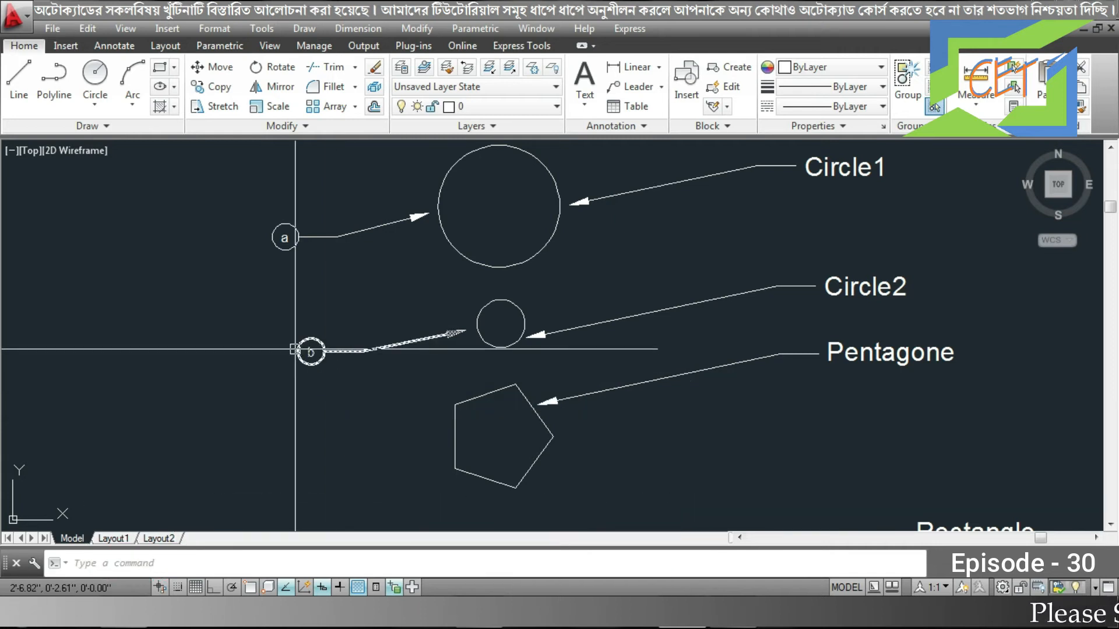